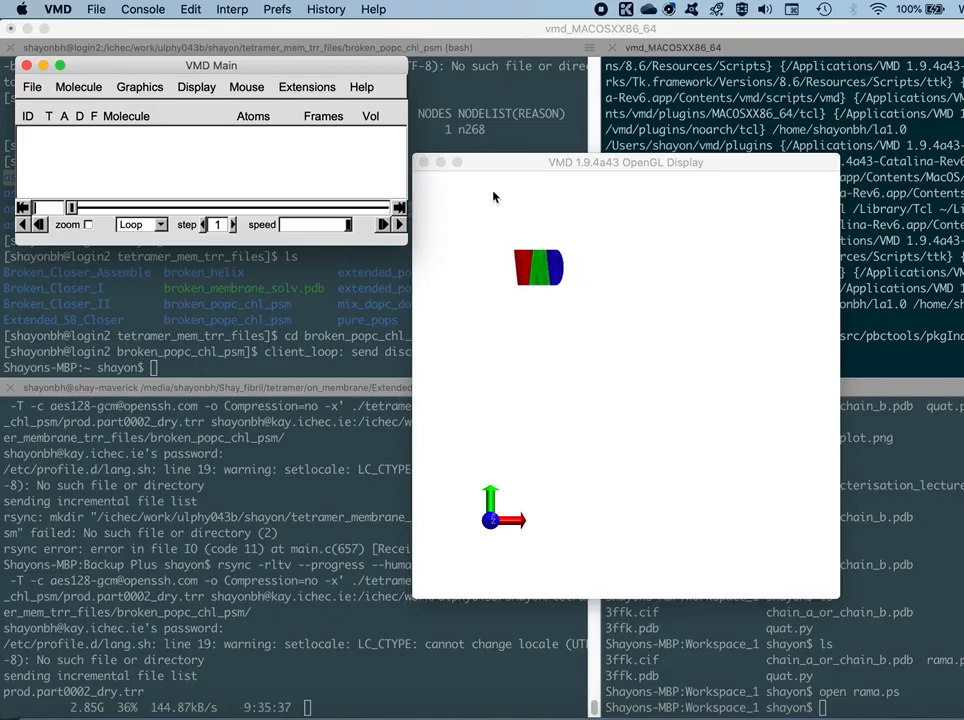
pyautogui.moveTo(490, 170)
pyautogui.mouseDown()
pyautogui.moveTo(488, 200)
pyautogui.moveTo(488, 189)
pyautogui.mouseUp()
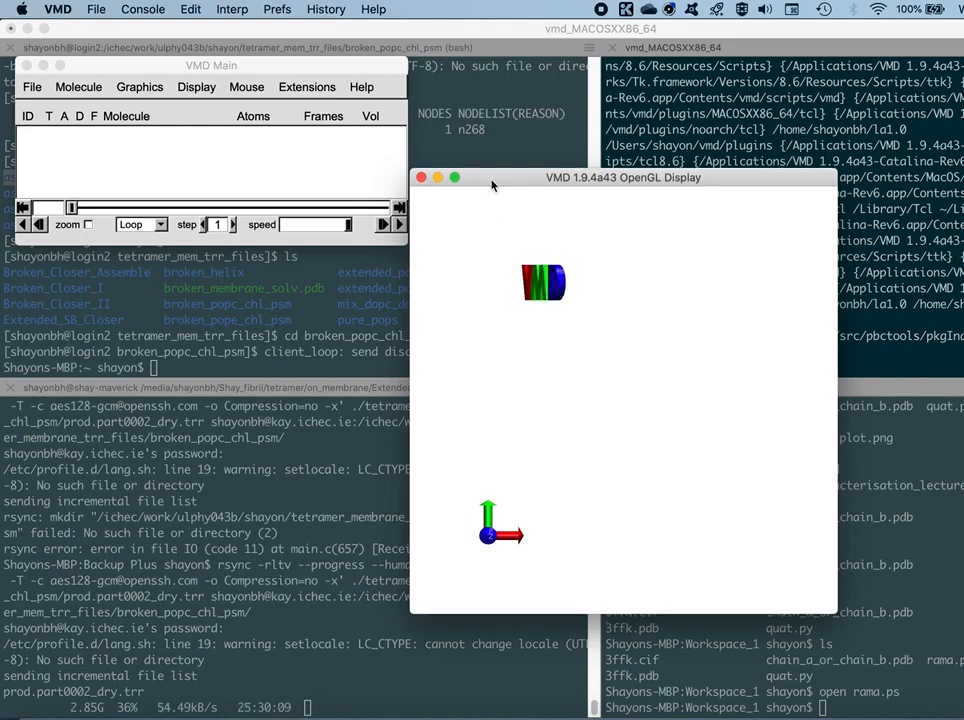
pyautogui.moveTo(491, 185); pyautogui.dragTo(491, 199)
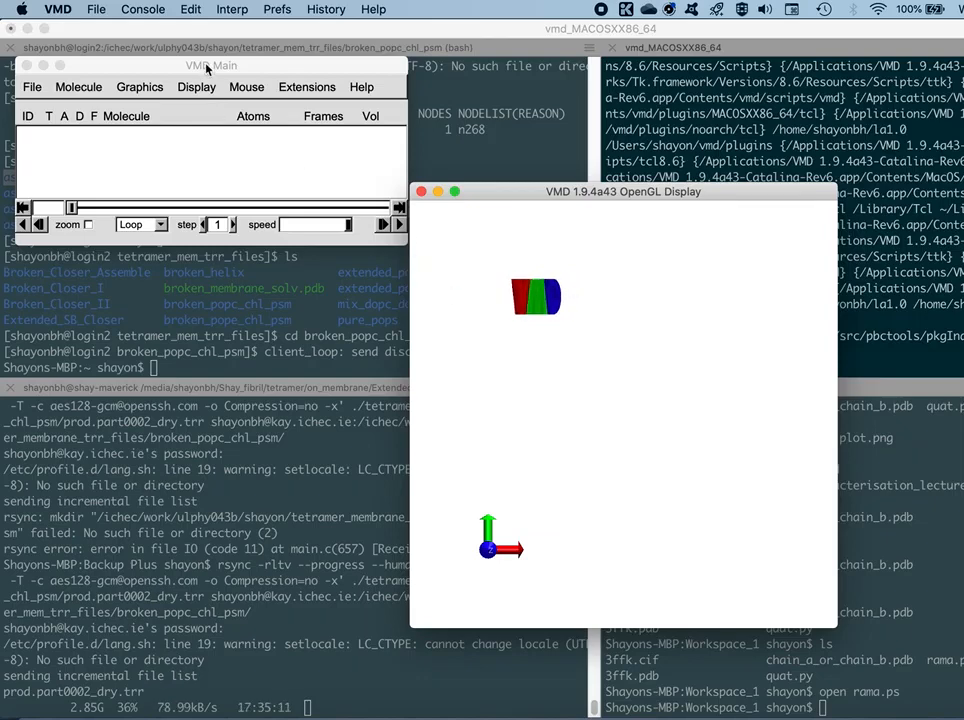
pyautogui.moveTo(208, 68); pyautogui.dragTo(229, 80)
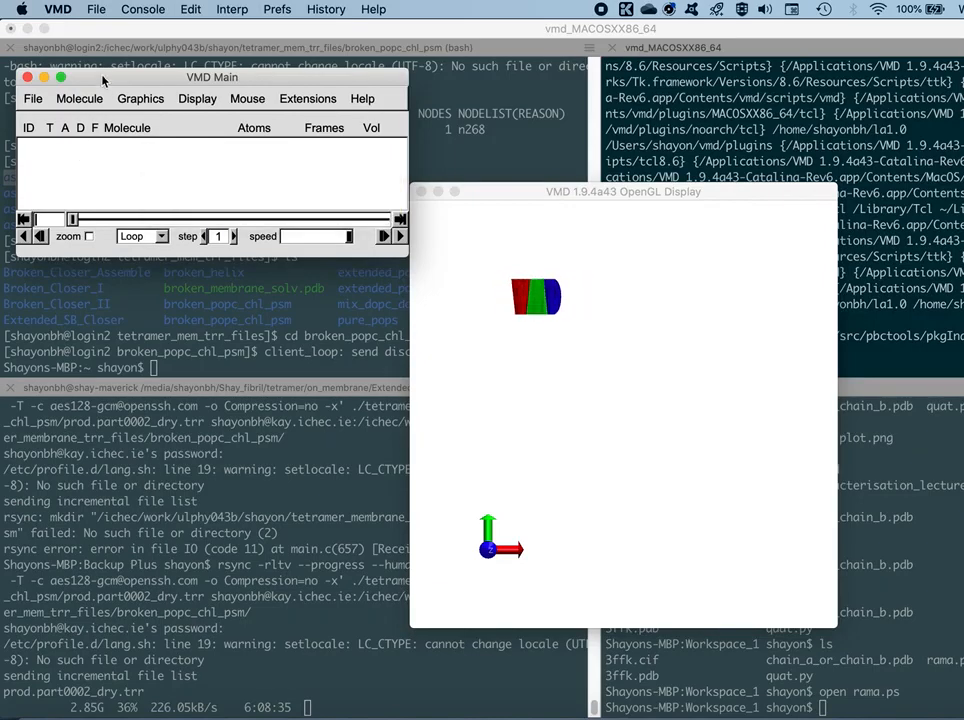
pyautogui.moveTo(103, 80); pyautogui.dragTo(106, 87)
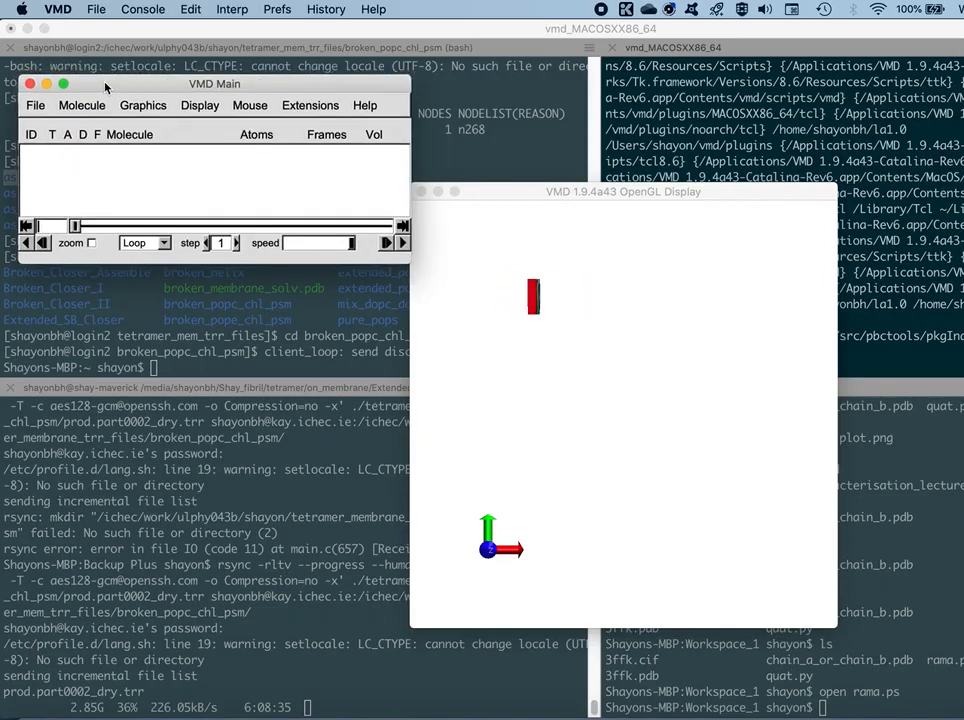
# Step: Load 3ffk.pdb from the Workspace_1 folder as a new molecule and close the molecule file browser
pyautogui.click(36, 106)
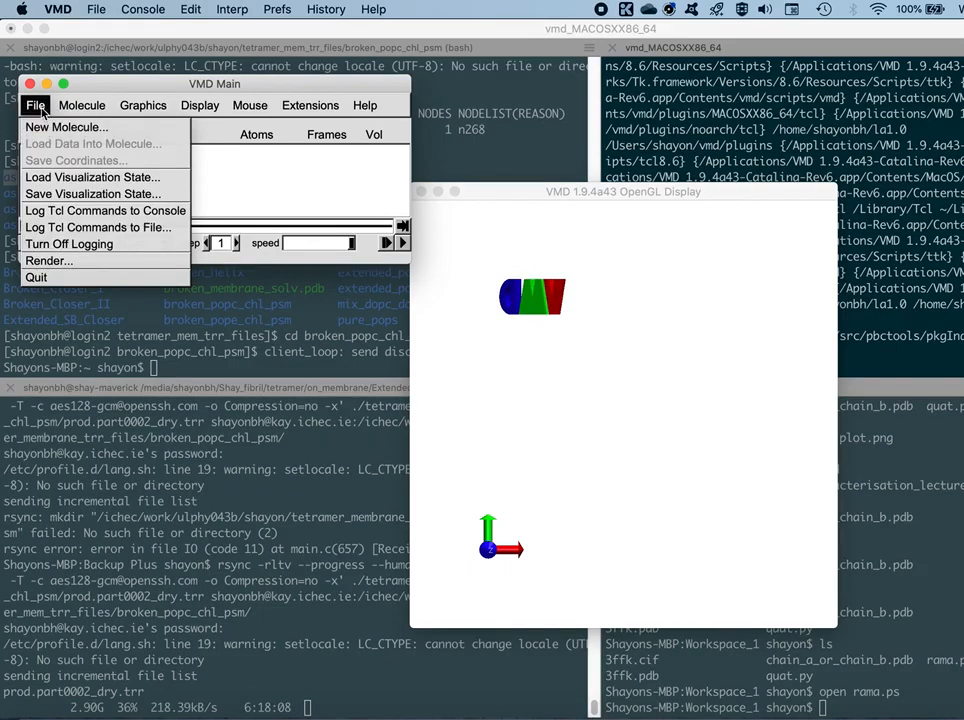
pyautogui.click(45, 128)
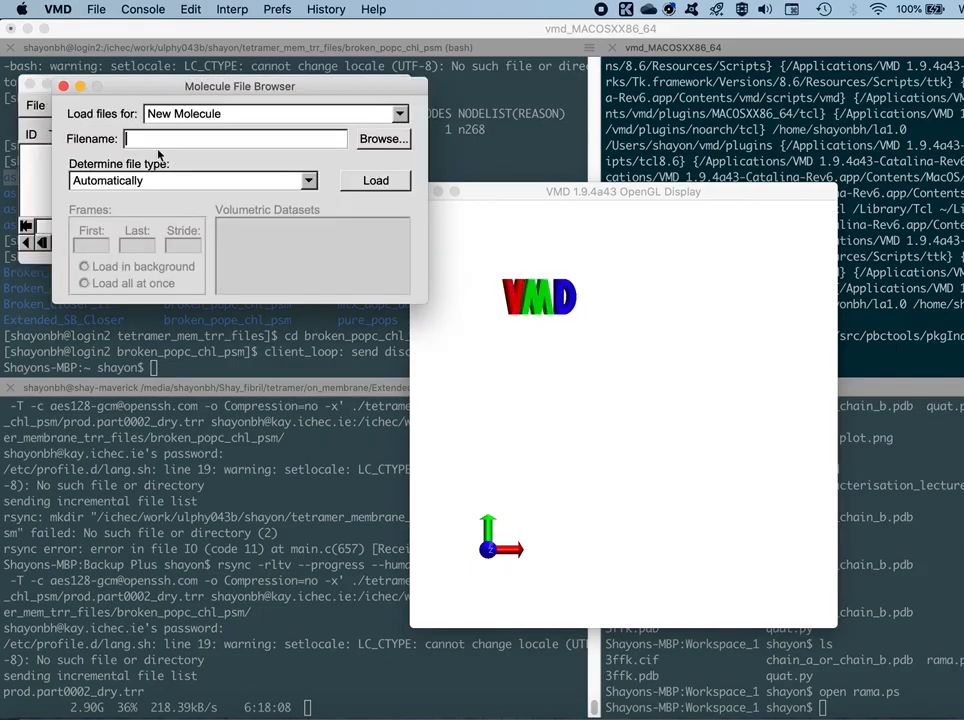
pyautogui.moveTo(232, 87); pyautogui.dragTo(265, 258)
pyautogui.click(400, 312)
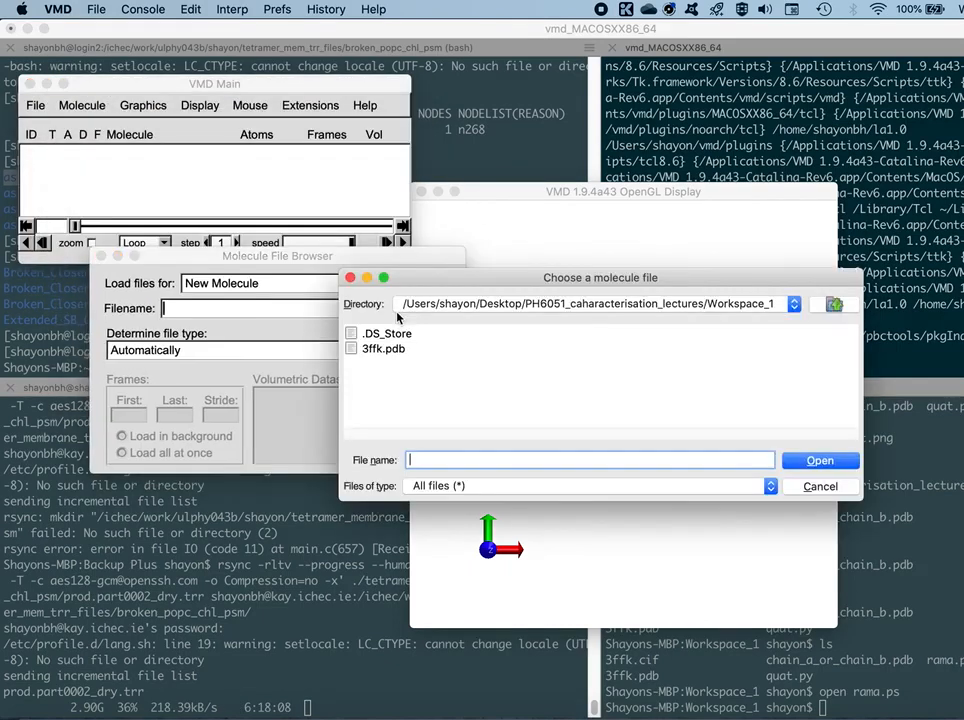
pyautogui.moveTo(516, 286); pyautogui.dragTo(391, 395)
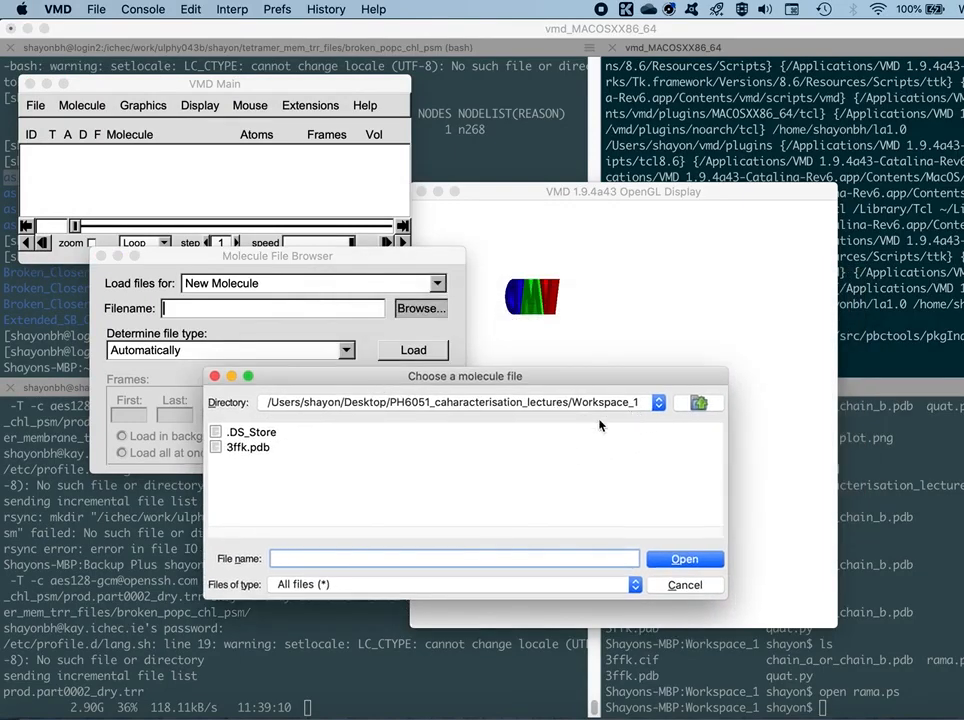
pyautogui.click(248, 448)
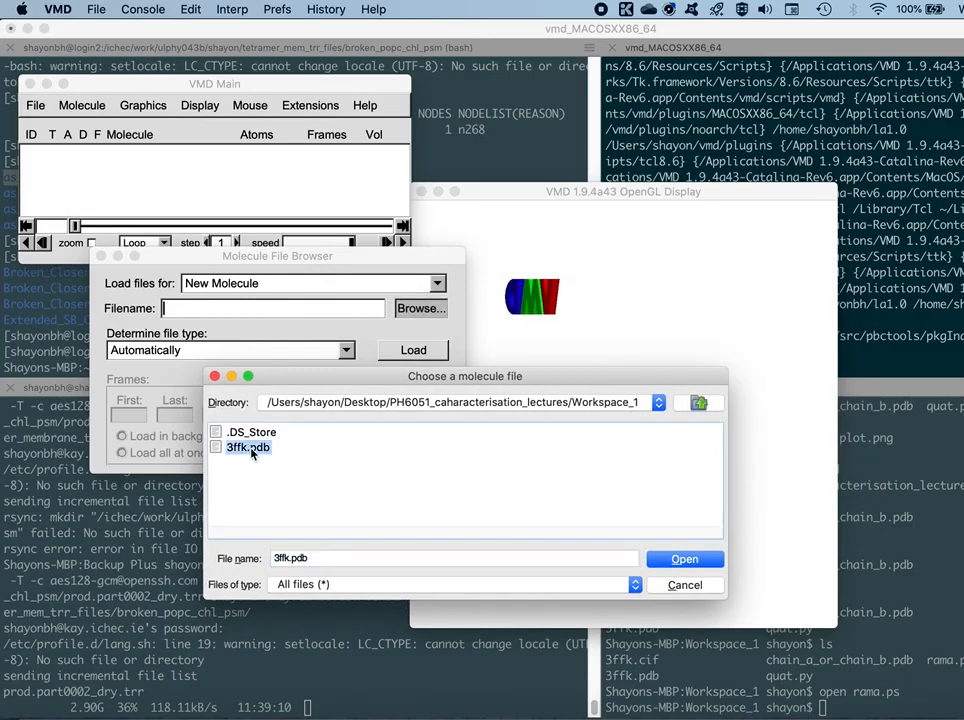
pyautogui.click(680, 559)
pyautogui.click(411, 351)
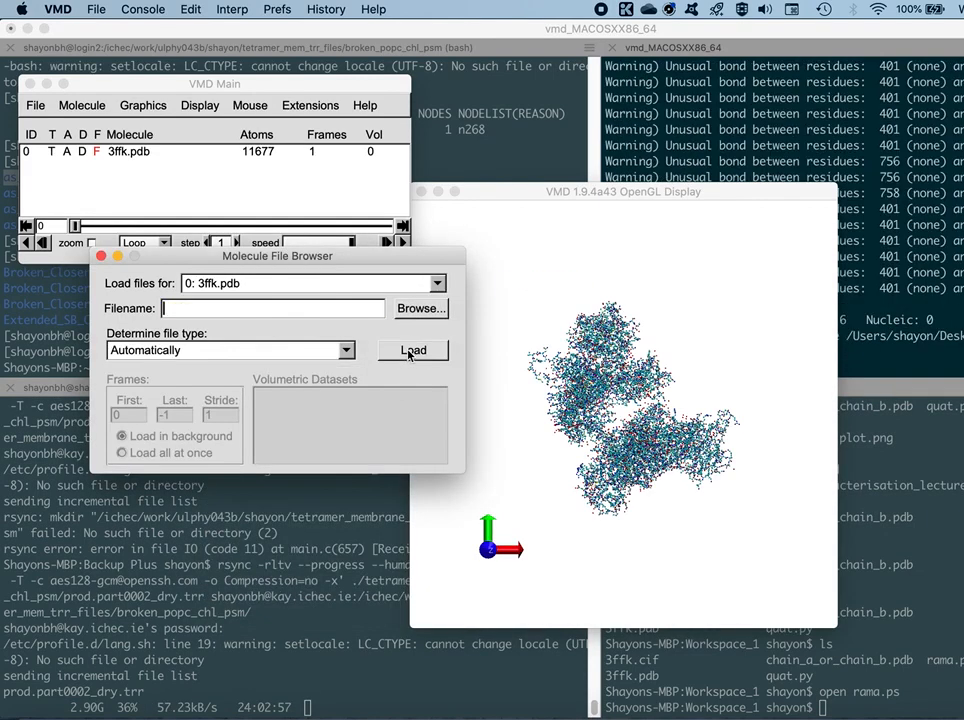
pyautogui.click(100, 257)
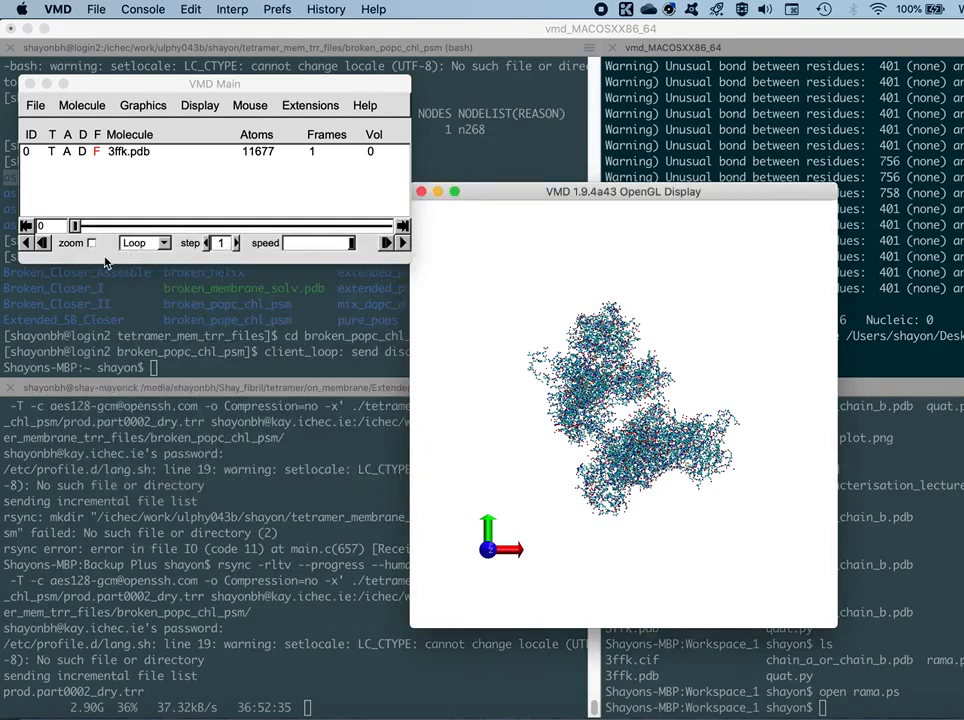
# Step: Select the 3ffk.pdb molecule and rotate its structure in the display to view it from another angle
pyautogui.click(117, 156)
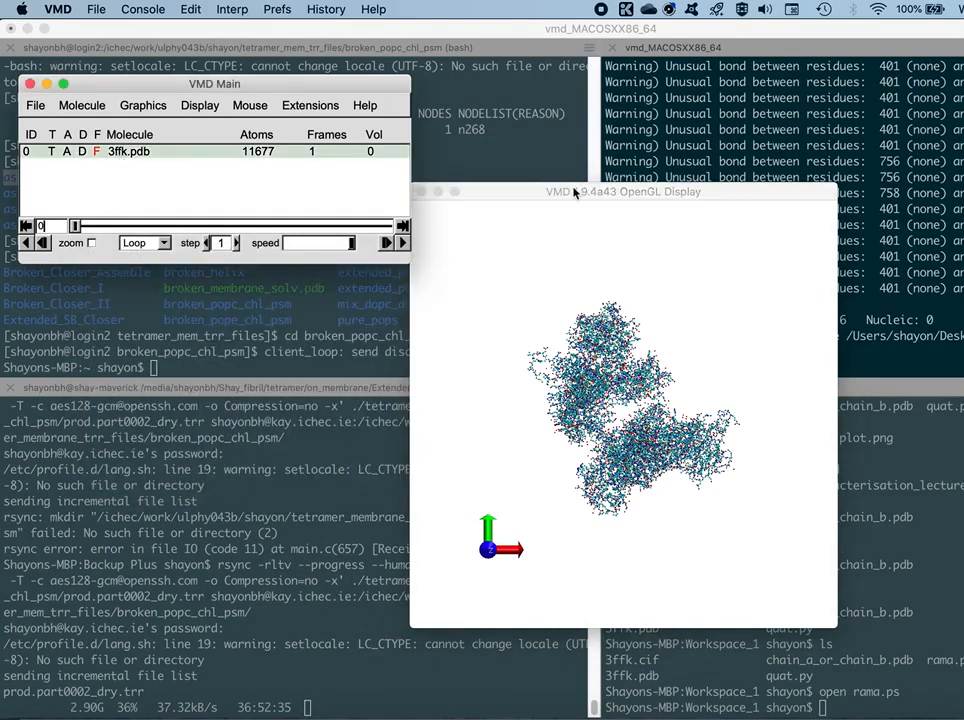
pyautogui.moveTo(575, 192); pyautogui.dragTo(593, 176)
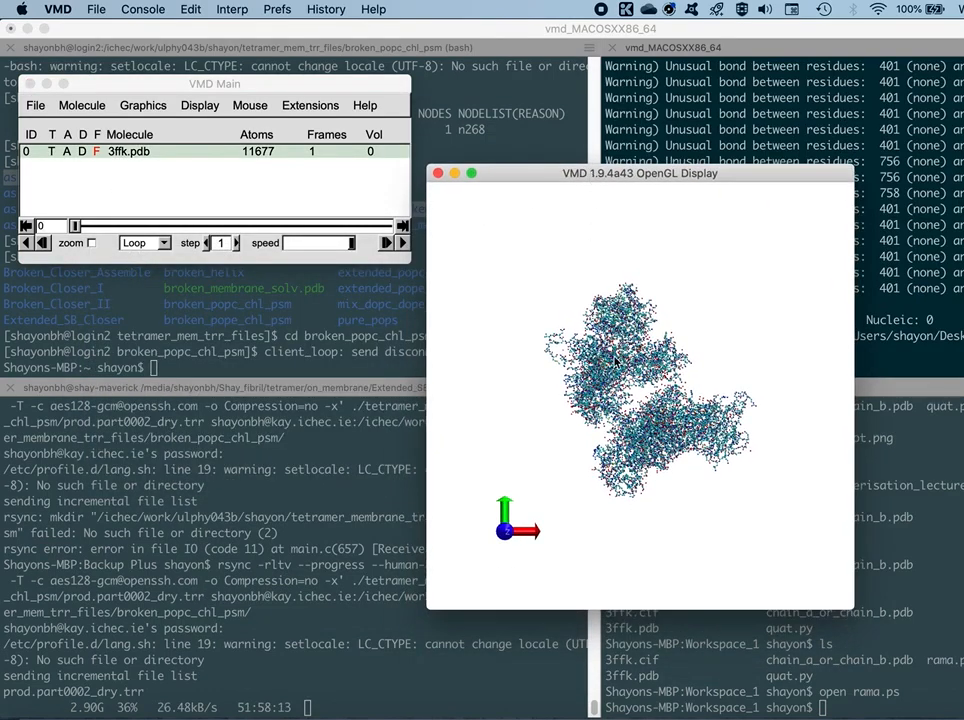
pyautogui.moveTo(729, 361); pyautogui.dragTo(632, 428)
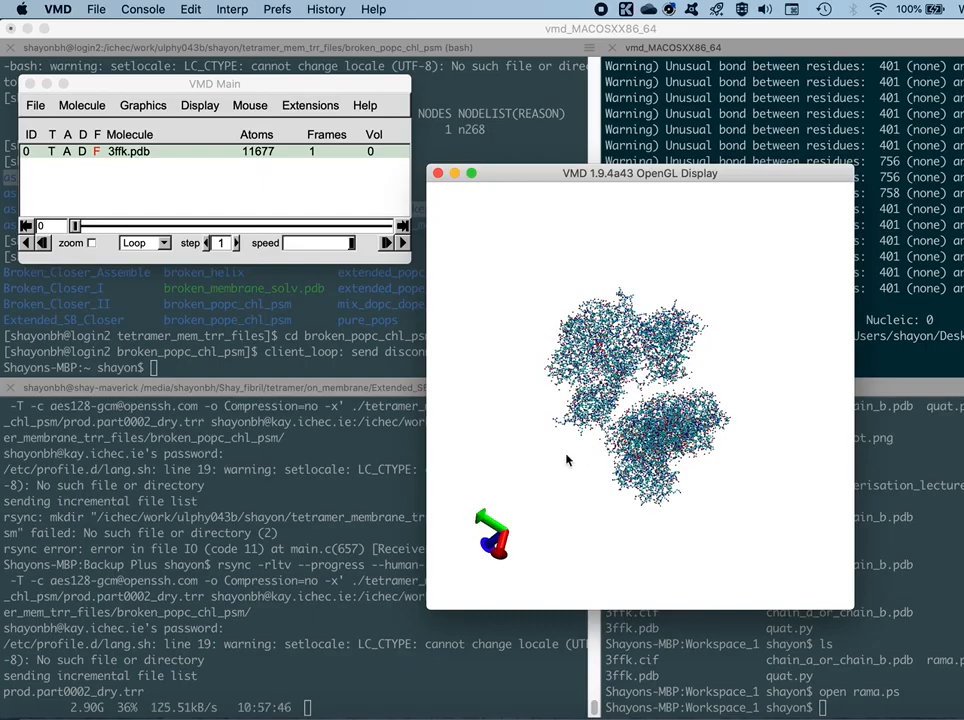
pyautogui.moveTo(567, 461); pyautogui.dragTo(587, 459)
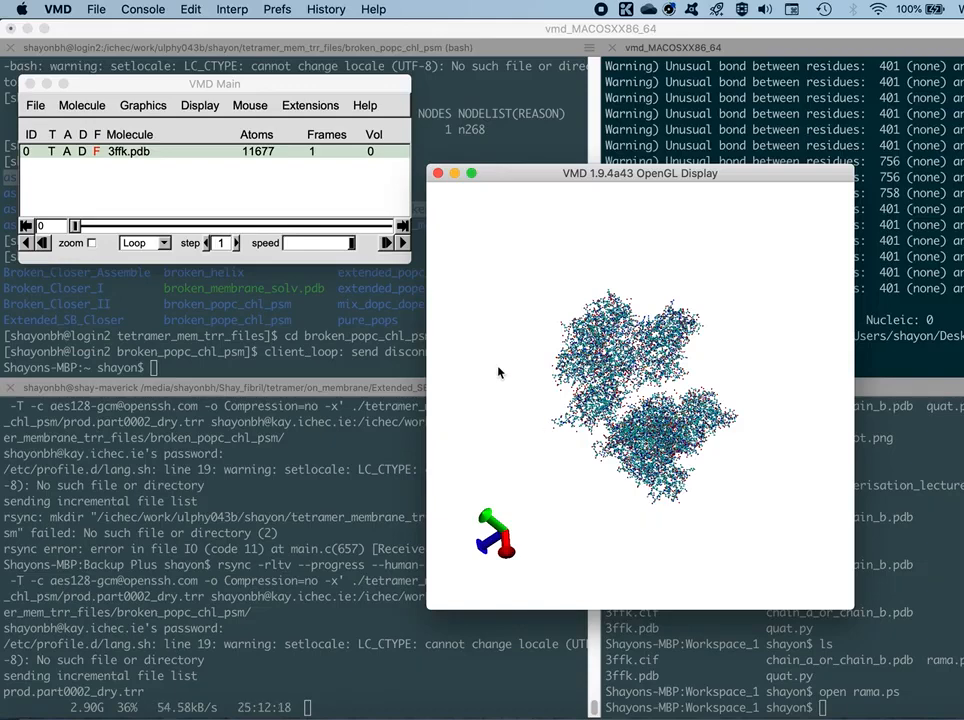
# Step: Check which color is assigned to the display background, then close the color controls
pyautogui.click(150, 107)
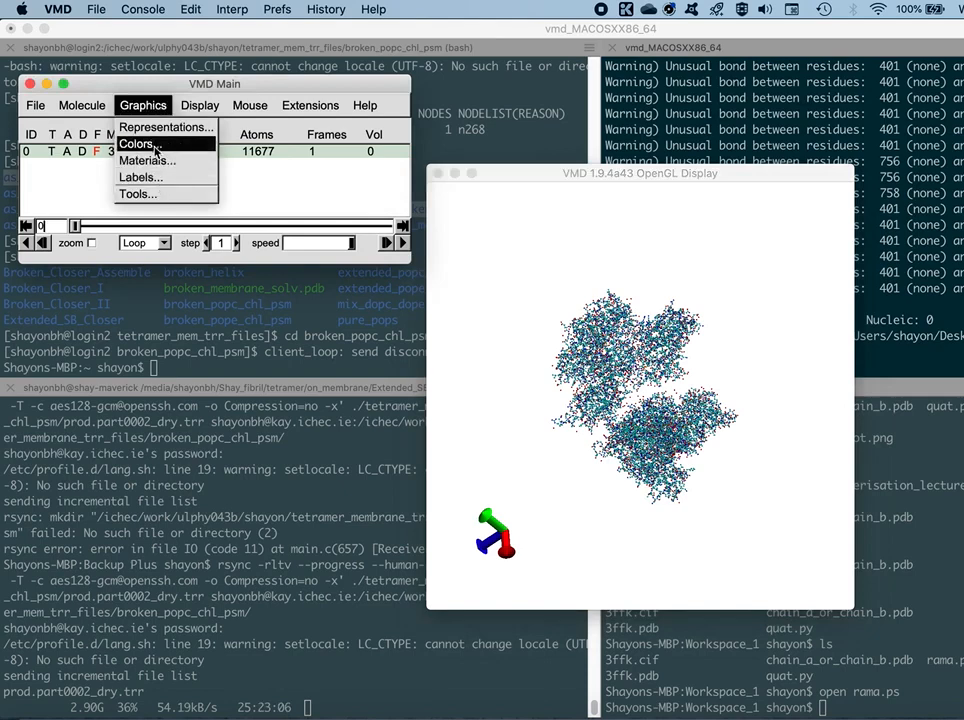
pyautogui.click(122, 146)
pyautogui.click(100, 171)
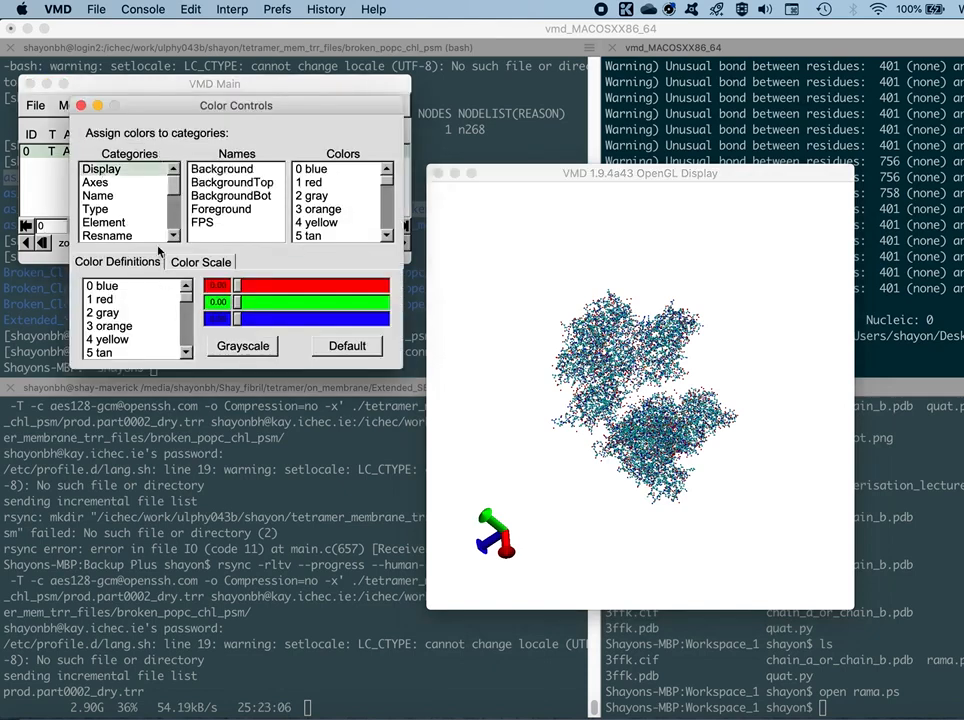
pyautogui.click(224, 170)
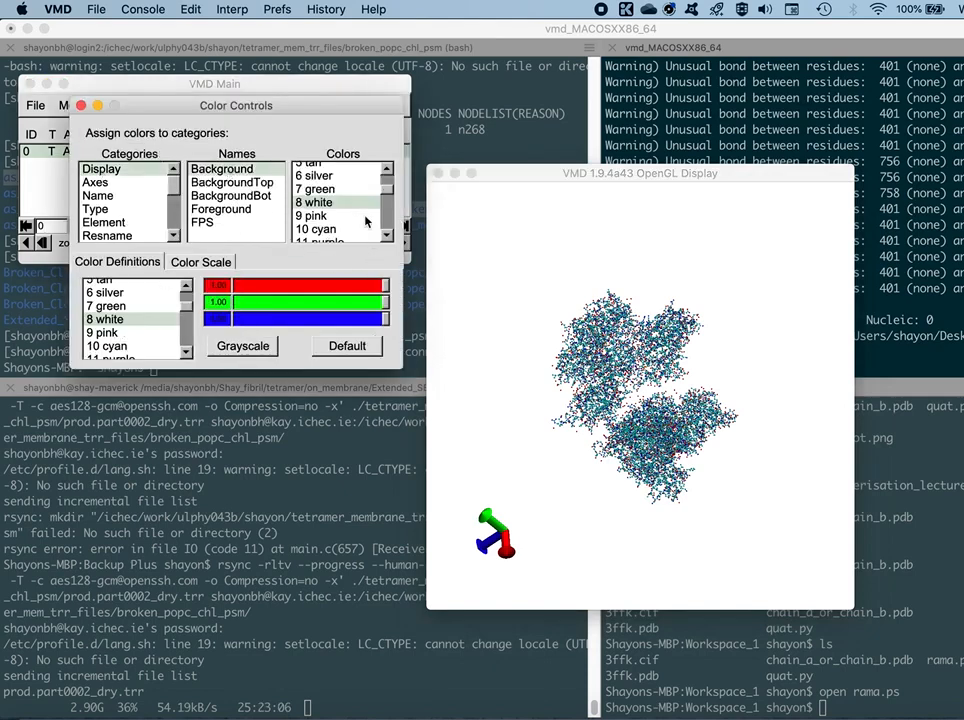
pyautogui.click(81, 106)
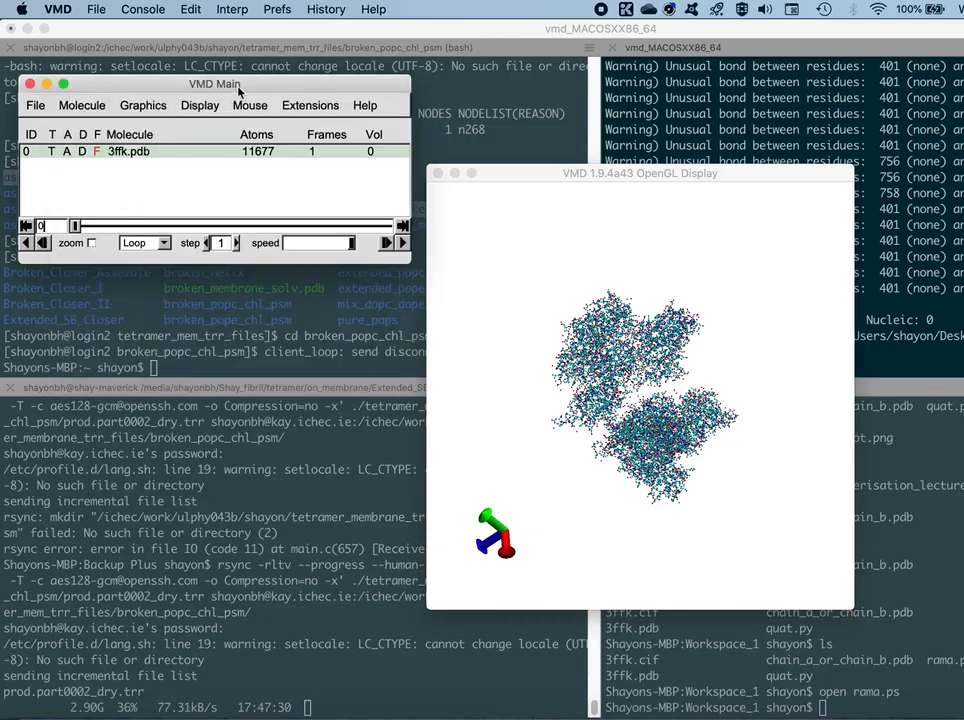
# Step: Rearrange the main and OpenGL display windows and enlarge the display window in both width and height
pyautogui.moveTo(236, 88); pyautogui.dragTo(250, 109)
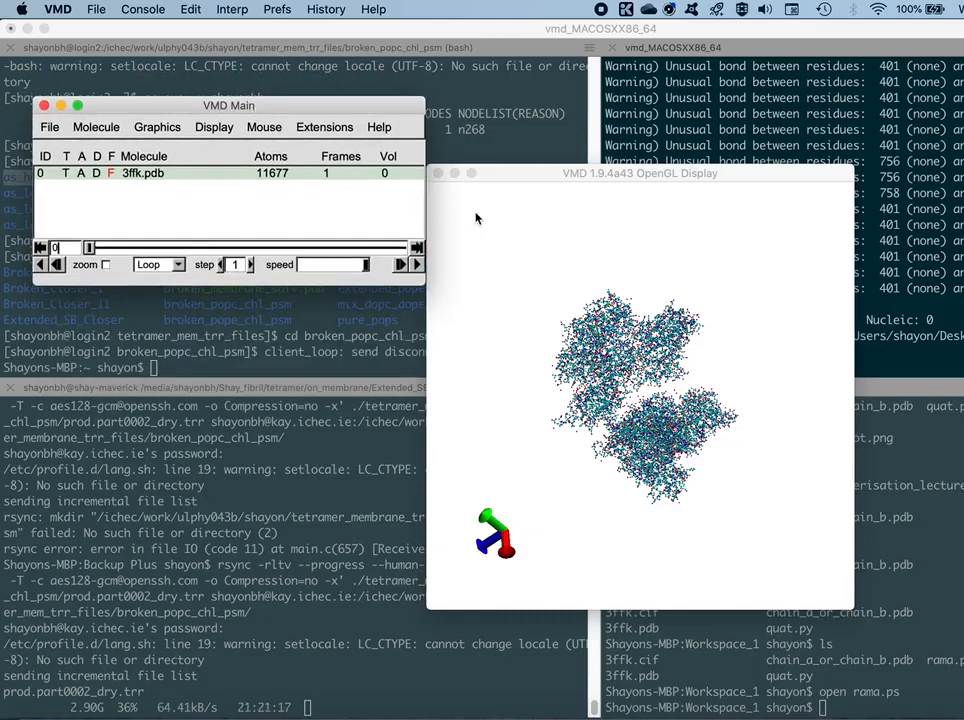
pyautogui.moveTo(532, 178); pyautogui.dragTo(534, 196)
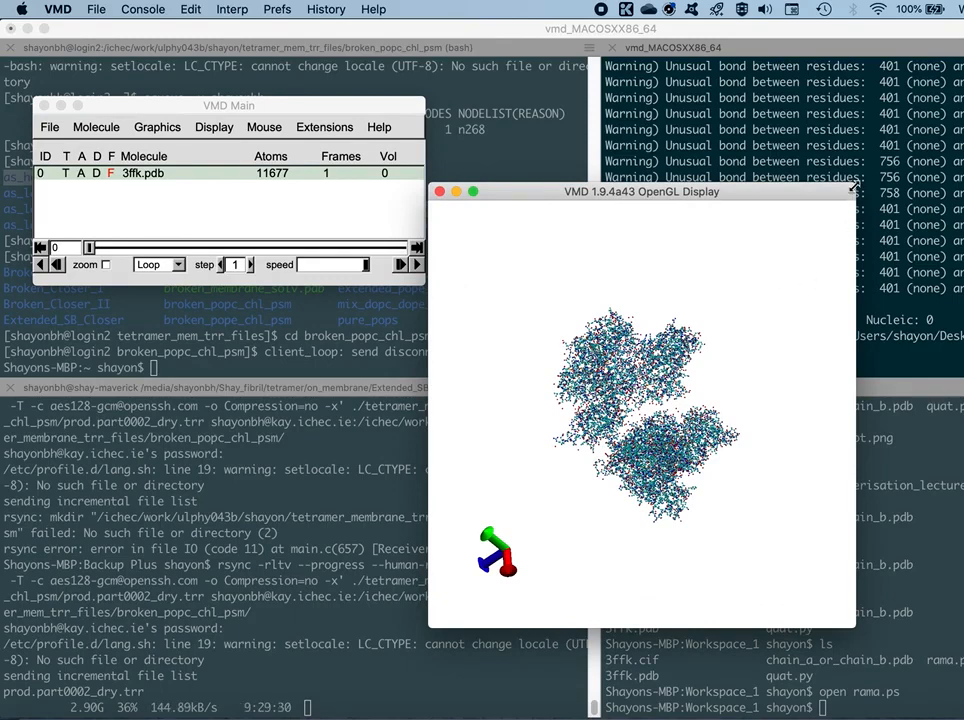
pyautogui.moveTo(855, 185); pyautogui.dragTo(892, 109)
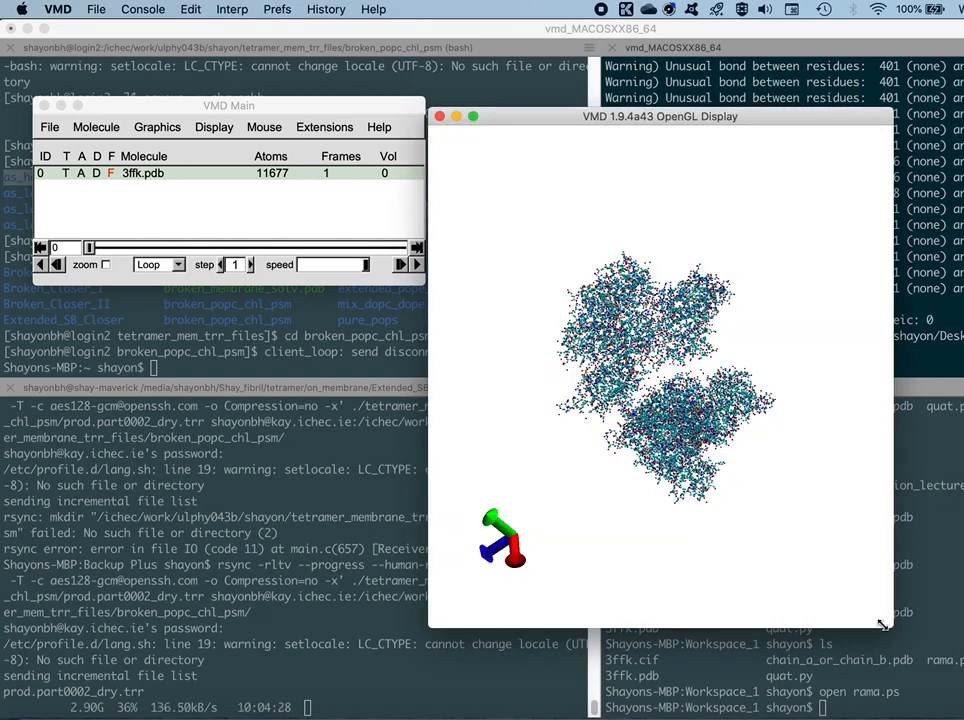
pyautogui.moveTo(893, 628); pyautogui.dragTo(904, 660)
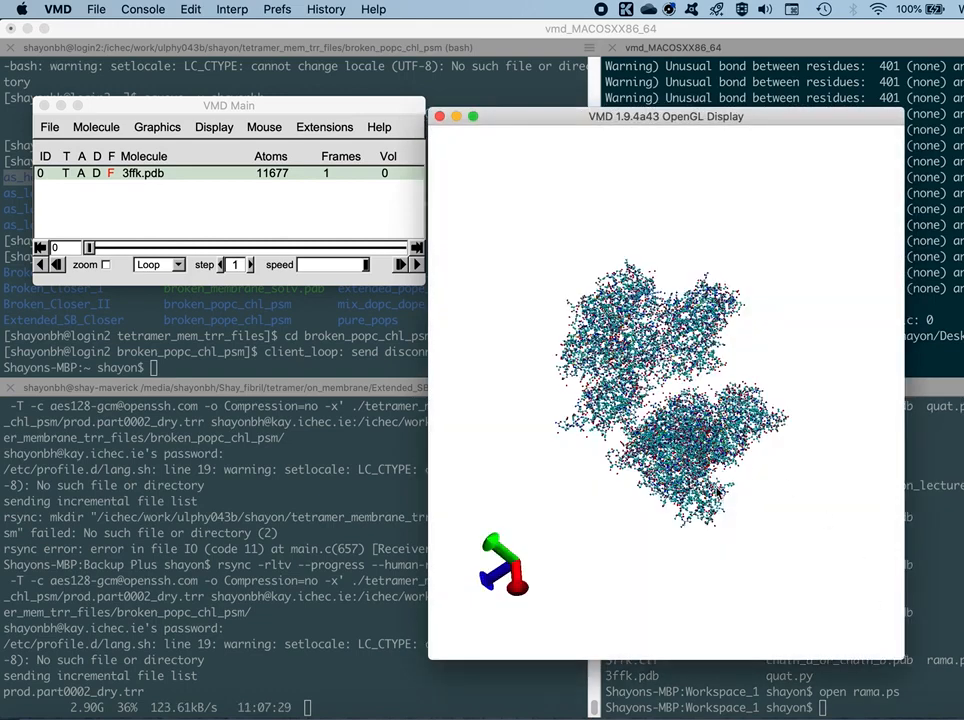
# Step: Open the graphical representations of 3ffk.pdb beside the display and rotate the structure to inspect its atoms
pyautogui.click(158, 128)
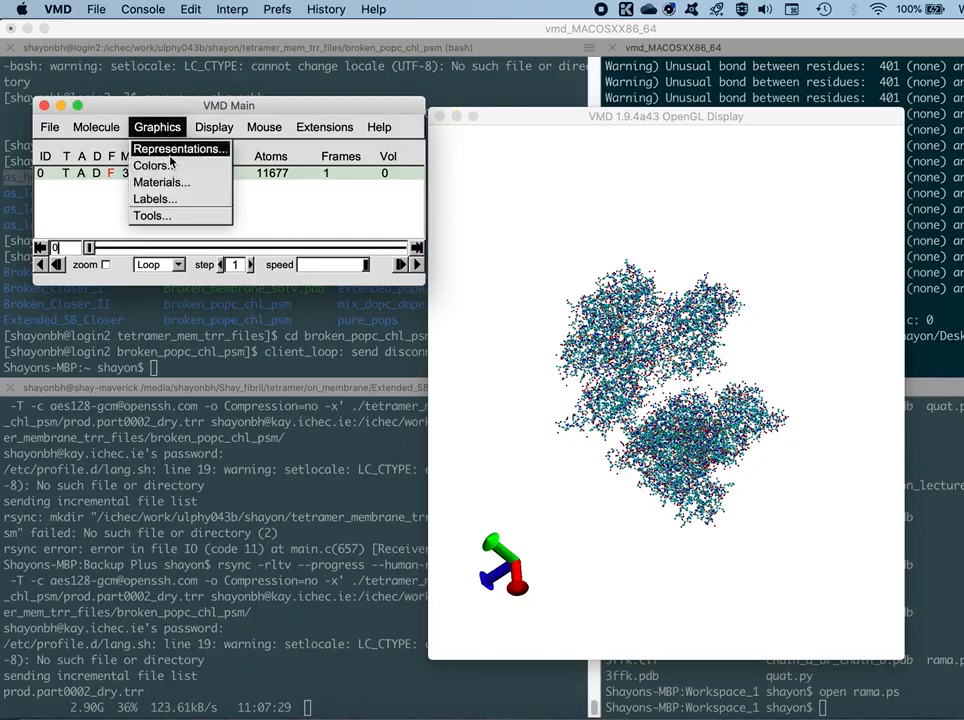
pyautogui.click(135, 146)
pyautogui.moveTo(232, 128); pyautogui.dragTo(312, 154)
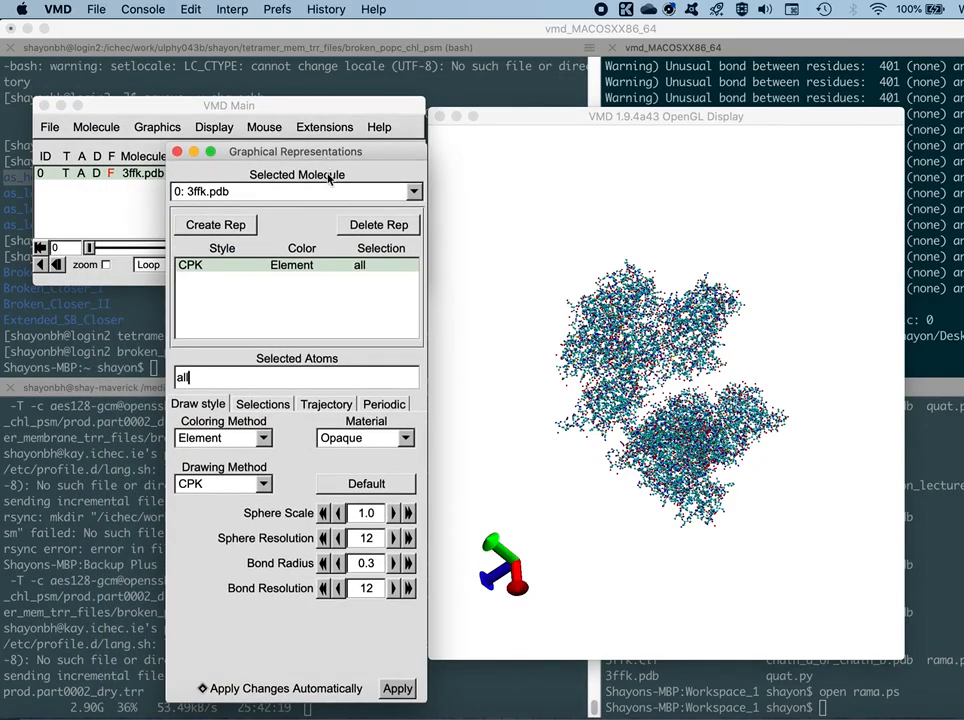
pyautogui.click(542, 490)
pyautogui.moveTo(542, 490); pyautogui.dragTo(526, 419)
pyautogui.moveTo(679, 526)
pyautogui.mouseDown()
pyautogui.moveTo(686, 490)
pyautogui.moveTo(688, 538)
pyautogui.moveTo(688, 522)
pyautogui.mouseUp()
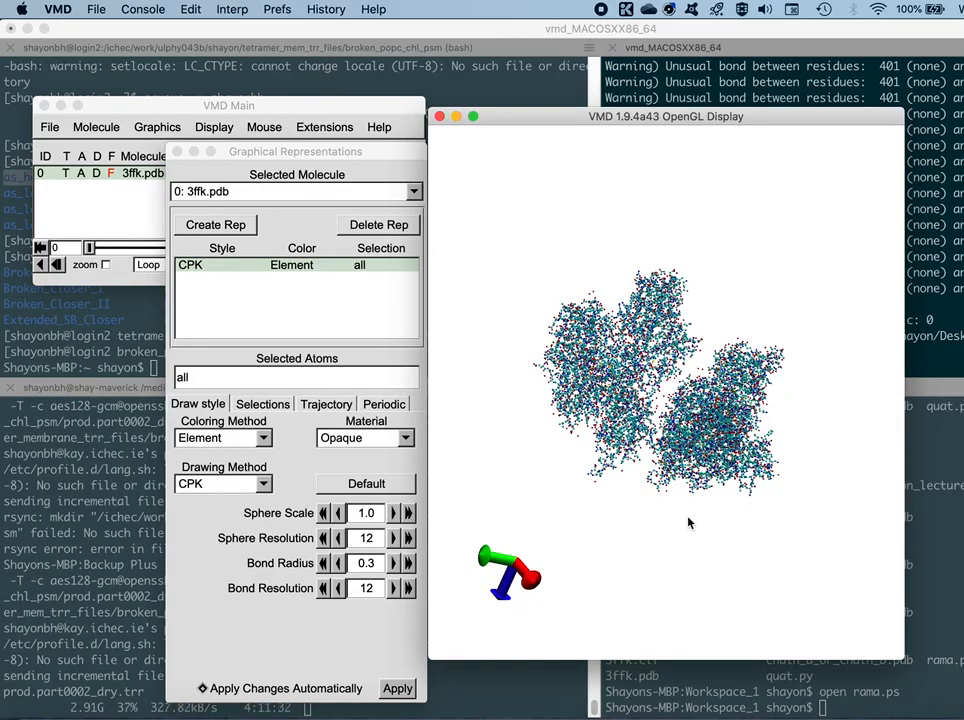
pyautogui.moveTo(516, 448); pyautogui.dragTo(500, 485)
pyautogui.moveTo(689, 534); pyautogui.dragTo(707, 500)
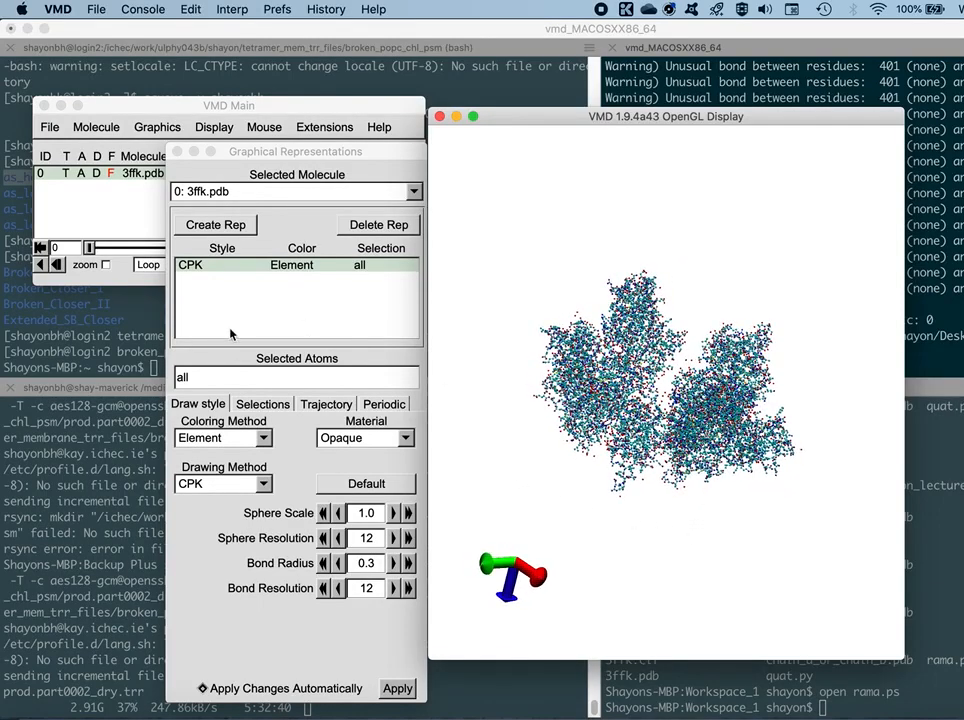
# Step: Restrict the representation's selected atoms to protein and set its drawing method to NewCartoon
pyautogui.click(208, 375)
pyautogui.moveTo(209, 376); pyautogui.dragTo(146, 378)
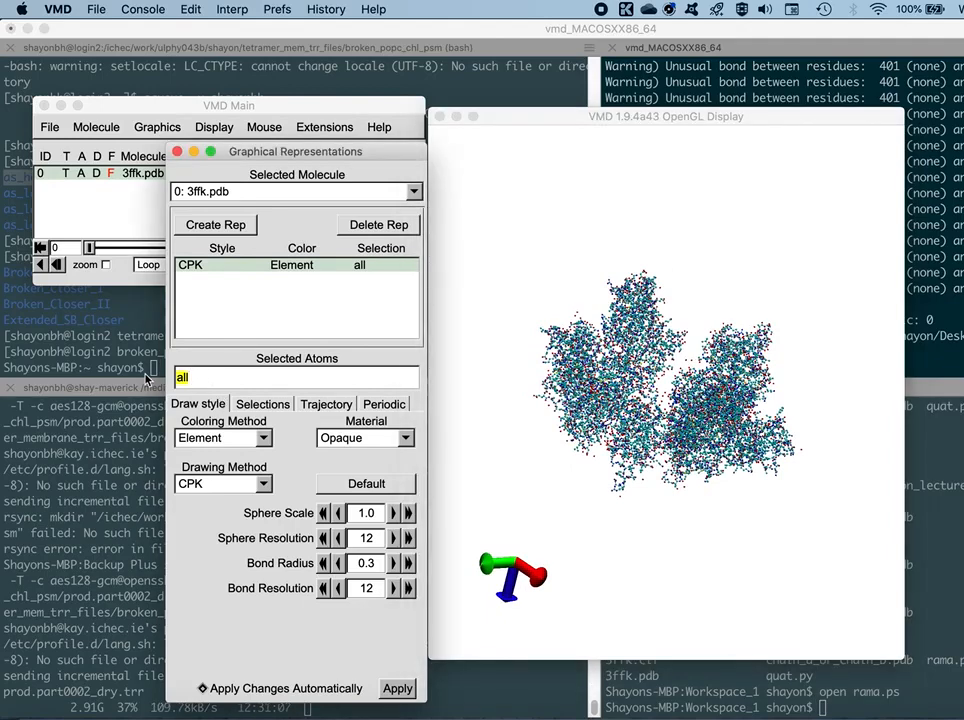
pyautogui.write('protein')
pyautogui.press('Return')
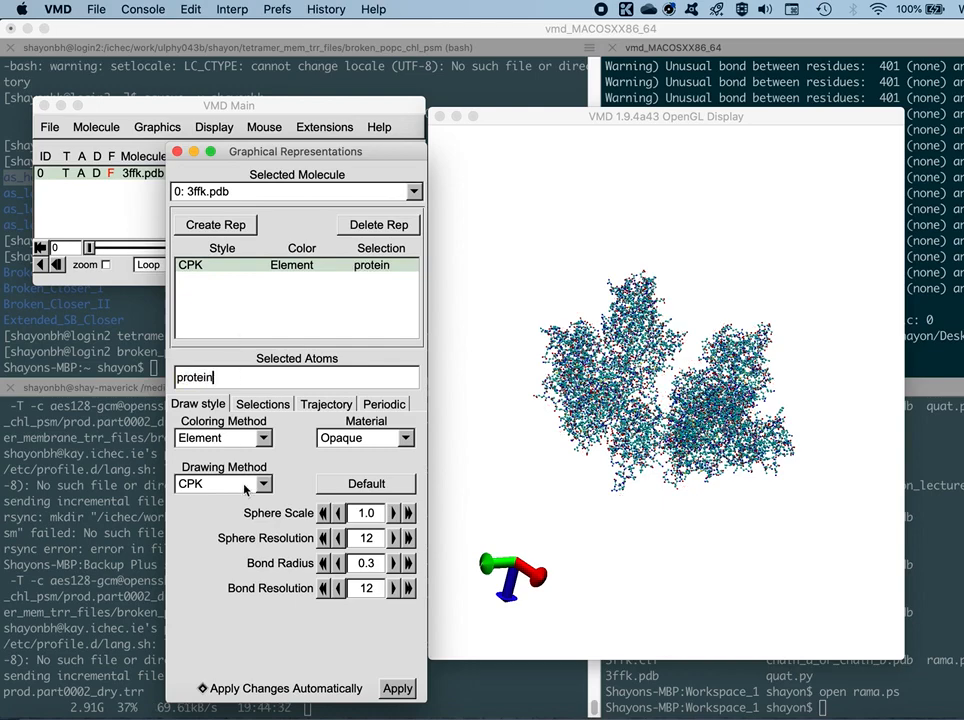
pyautogui.click(241, 486)
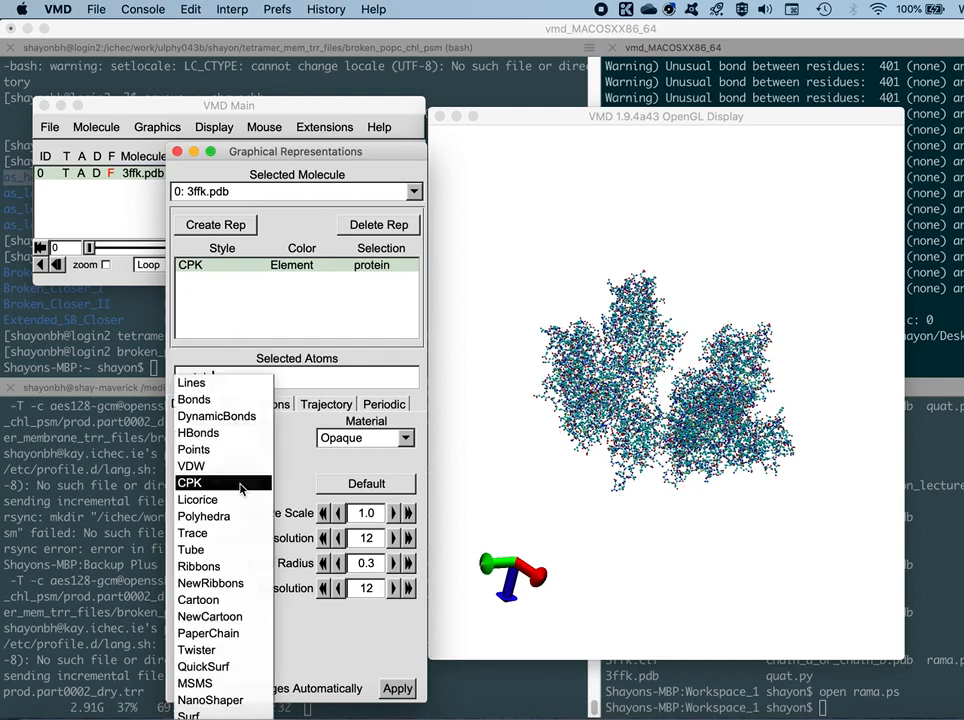
pyautogui.click(222, 617)
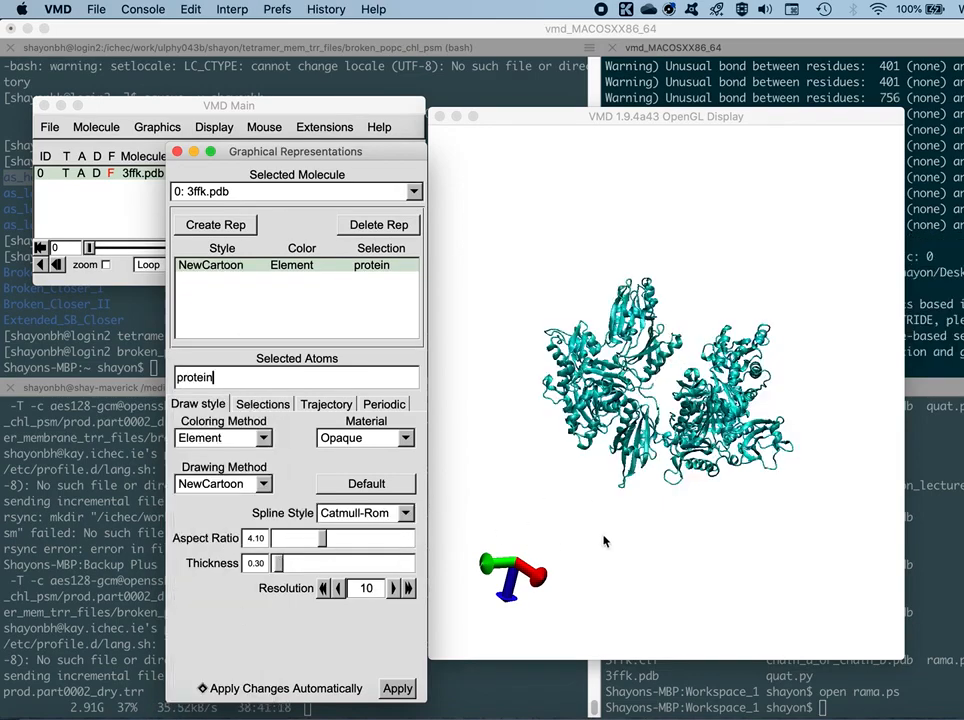
# Step: Set the material of the protein representation to AOChalky and view the structure from a new angle
pyautogui.moveTo(604, 541)
pyautogui.mouseDown()
pyautogui.moveTo(607, 506)
pyautogui.moveTo(609, 553)
pyautogui.mouseUp()
pyautogui.moveTo(560, 490); pyautogui.dragTo(691, 534)
pyautogui.scroll(2, 631, 524)
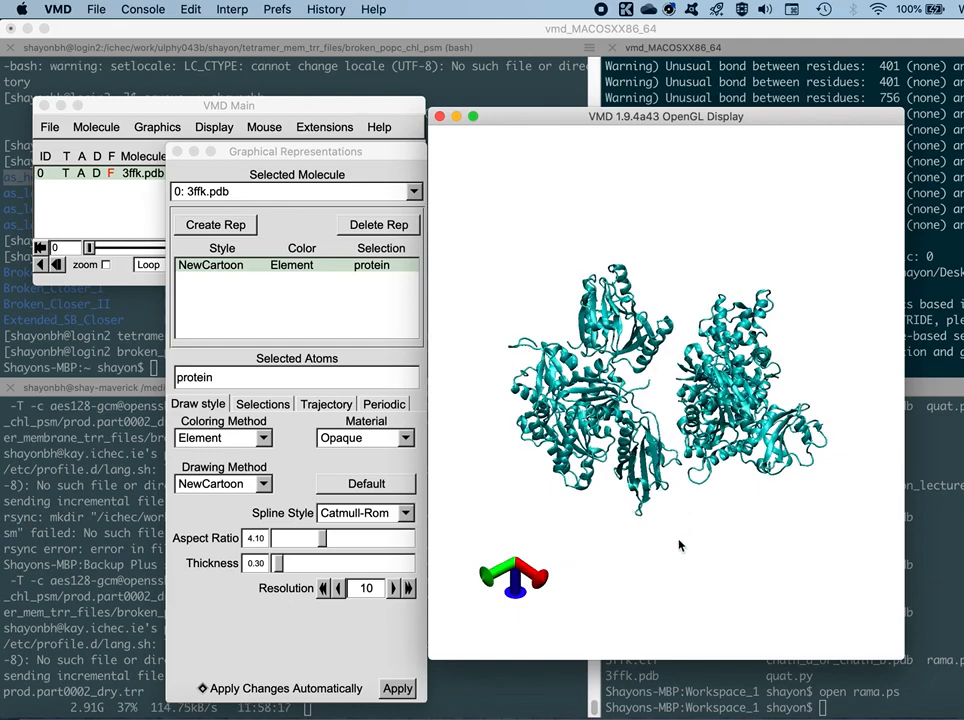
pyautogui.moveTo(679, 545)
pyautogui.mouseDown()
pyautogui.moveTo(680, 520)
pyautogui.moveTo(676, 534)
pyautogui.mouseUp()
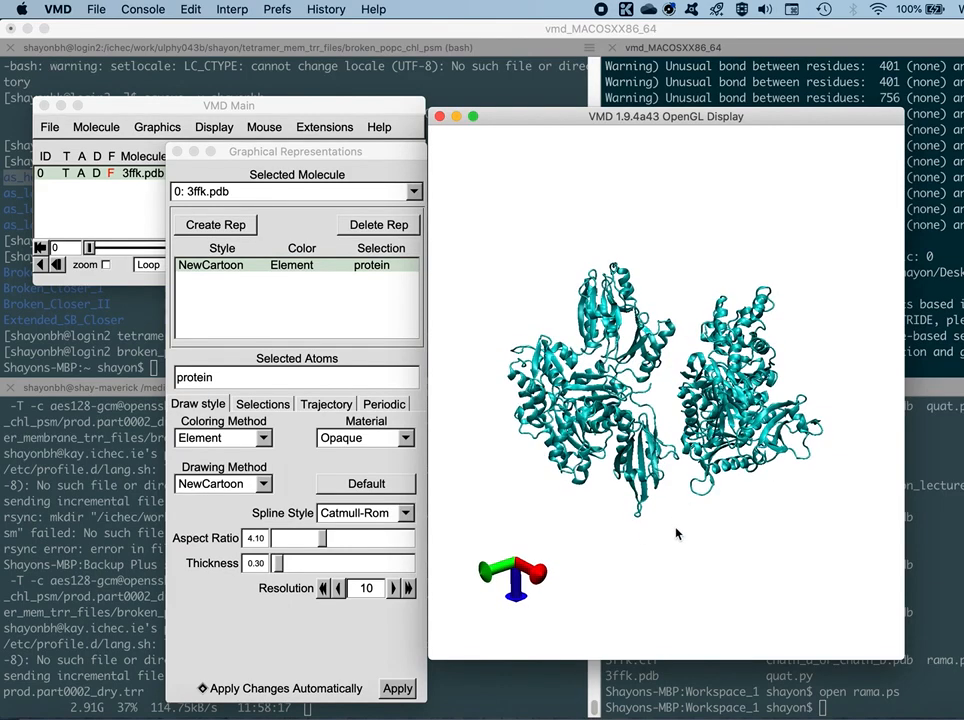
pyautogui.click(366, 440)
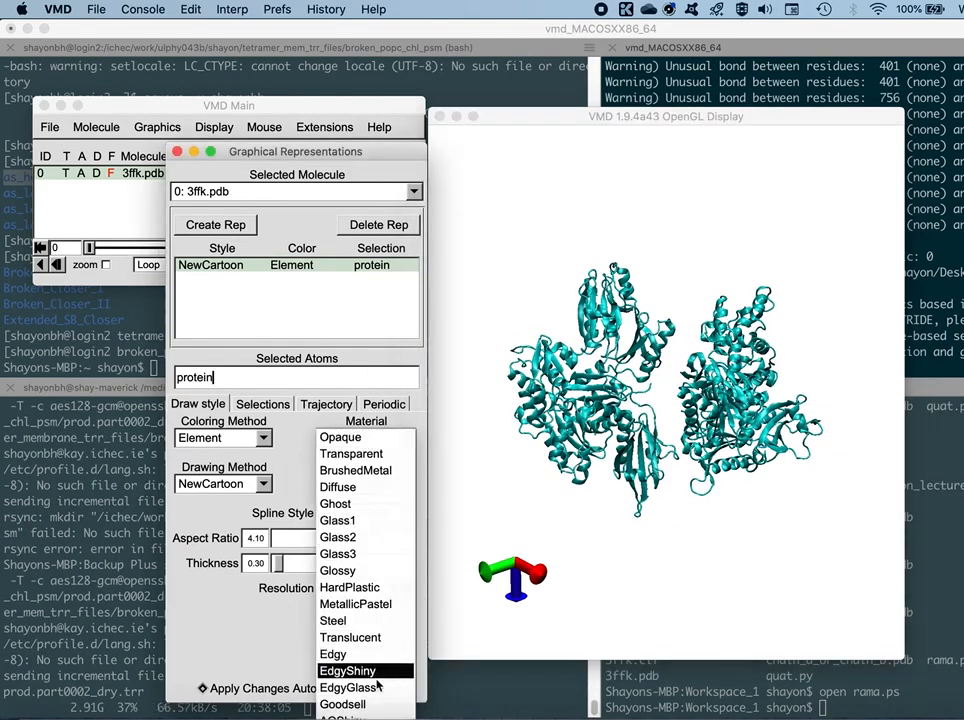
pyautogui.moveTo(330, 149); pyautogui.dragTo(332, 72)
pyautogui.click(352, 362)
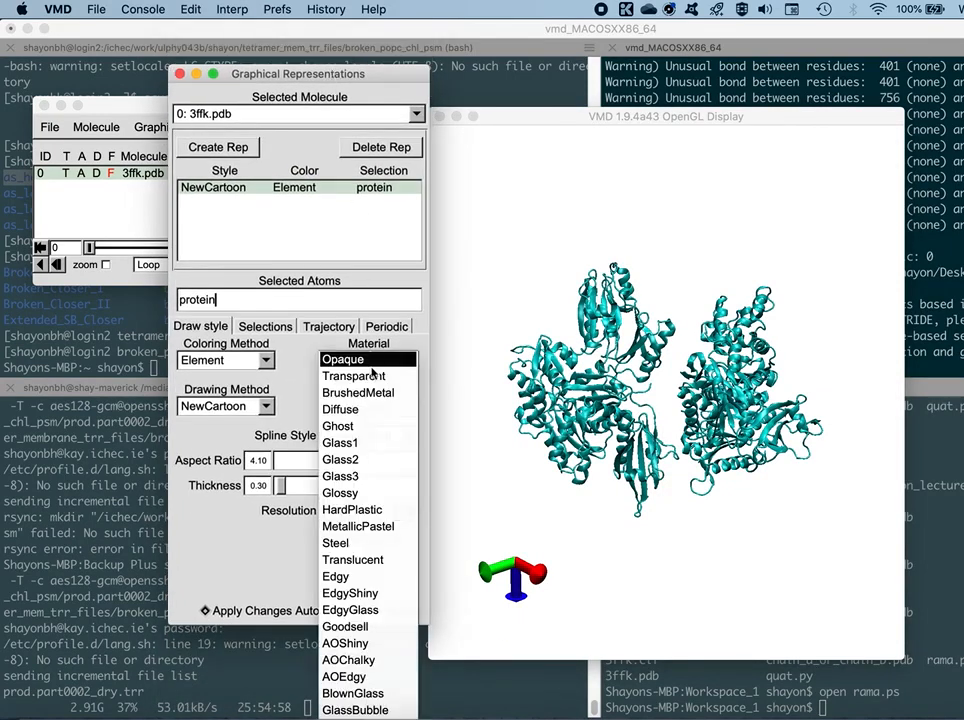
pyautogui.click(362, 661)
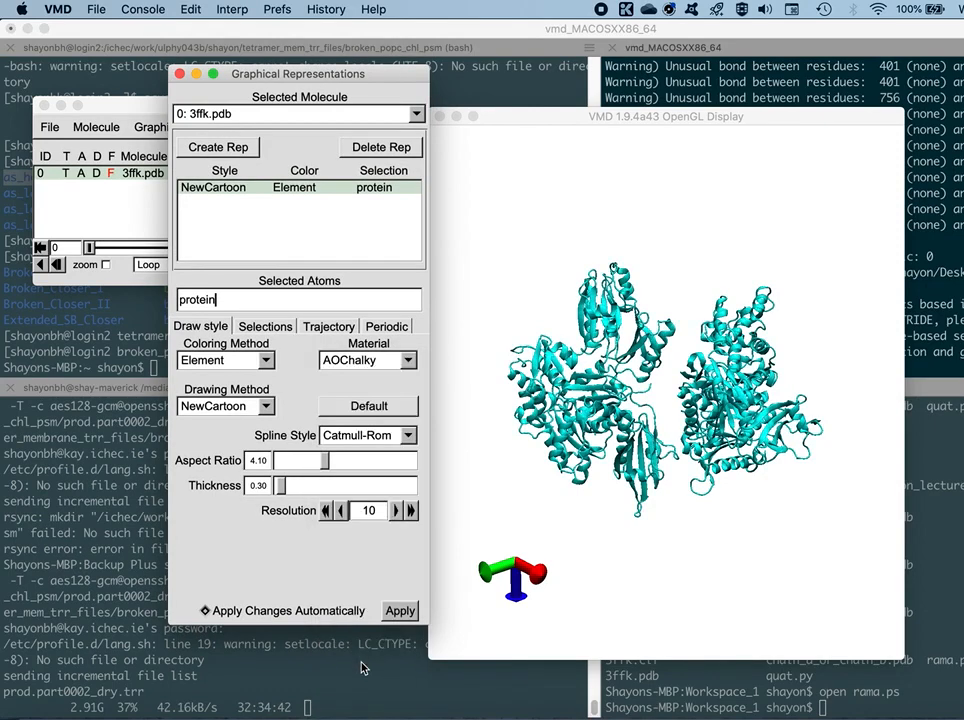
pyautogui.moveTo(667, 523)
pyautogui.mouseDown()
pyautogui.moveTo(669, 542)
pyautogui.moveTo(659, 541)
pyautogui.mouseUp()
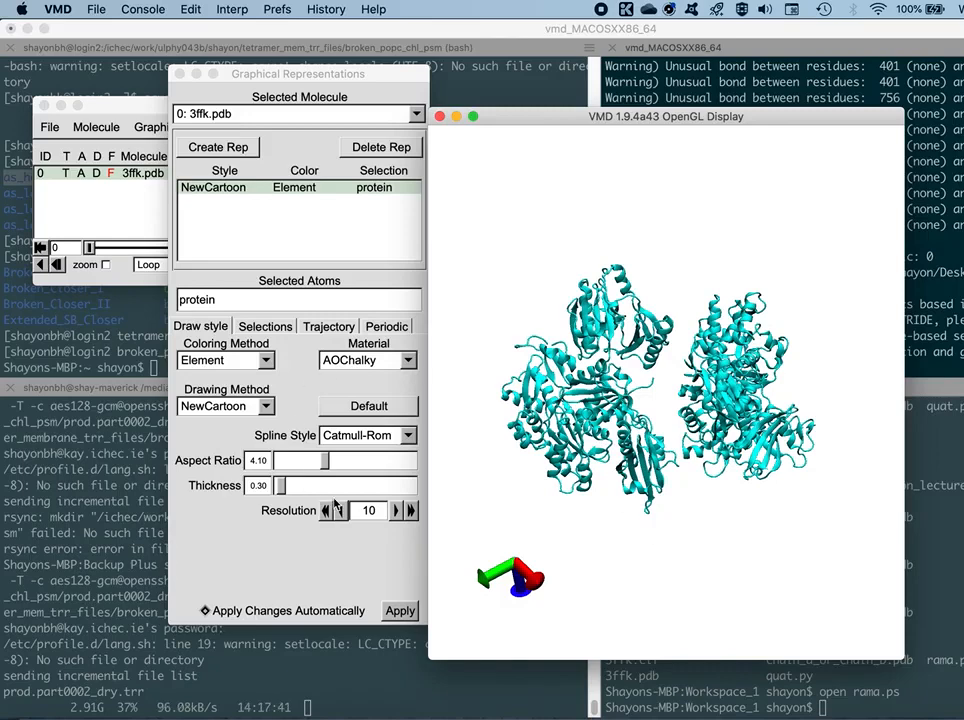
# Step: Color the protein representation by Chain and inspect the individual chains from several angles
pyautogui.click(267, 362)
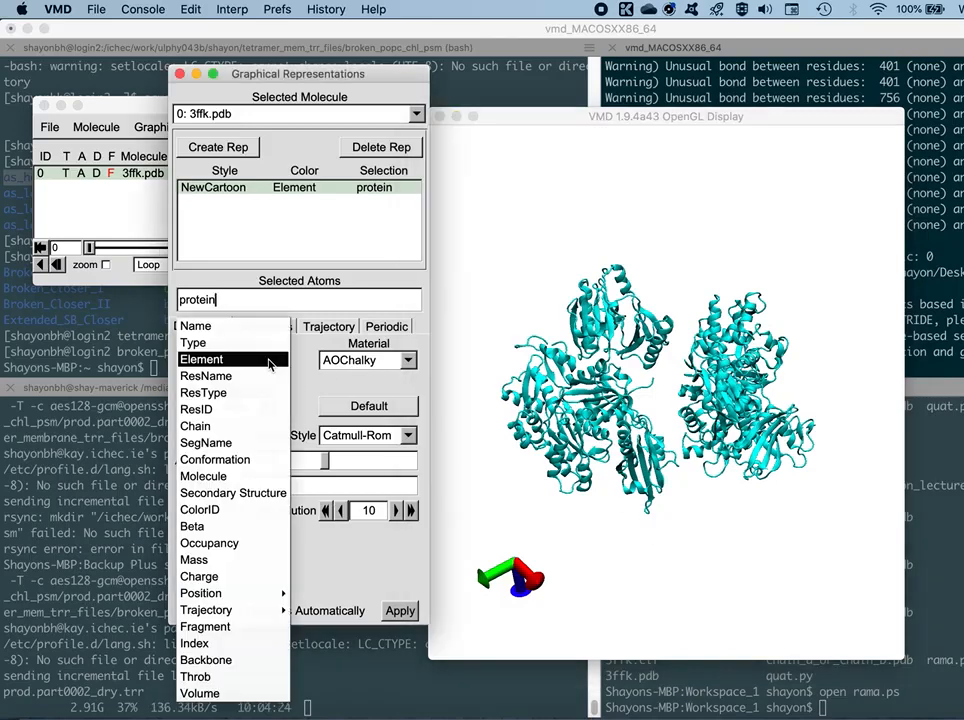
pyautogui.click(243, 432)
pyautogui.moveTo(640, 525); pyautogui.dragTo(667, 528)
pyautogui.moveTo(681, 519); pyautogui.dragTo(661, 512)
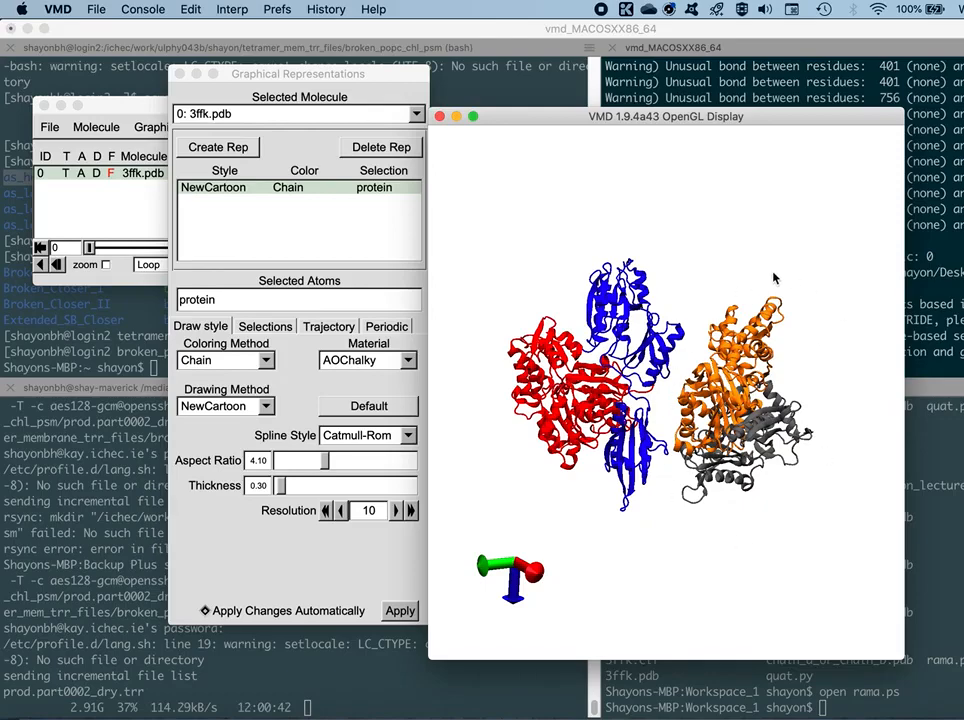
pyautogui.moveTo(738, 538)
pyautogui.mouseDown()
pyautogui.moveTo(734, 510)
pyautogui.moveTo(738, 530)
pyautogui.mouseUp()
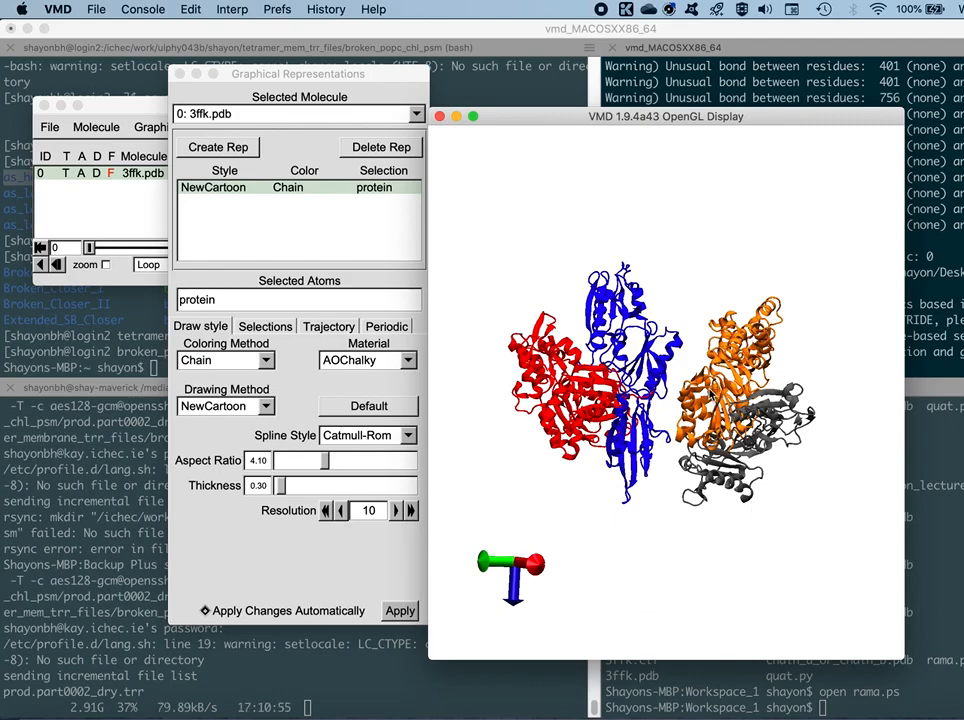
pyautogui.moveTo(698, 470); pyautogui.dragTo(693, 540)
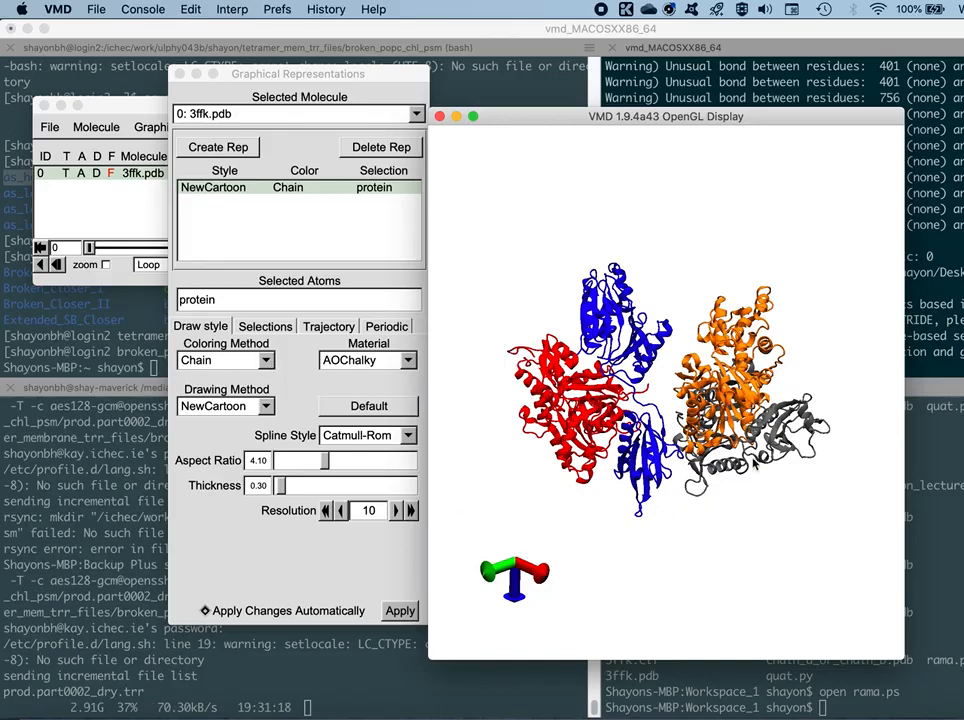
# Step: Set the protein representation's coloring method to Name and add a second representation restricted to resname CA
pyautogui.click(266, 360)
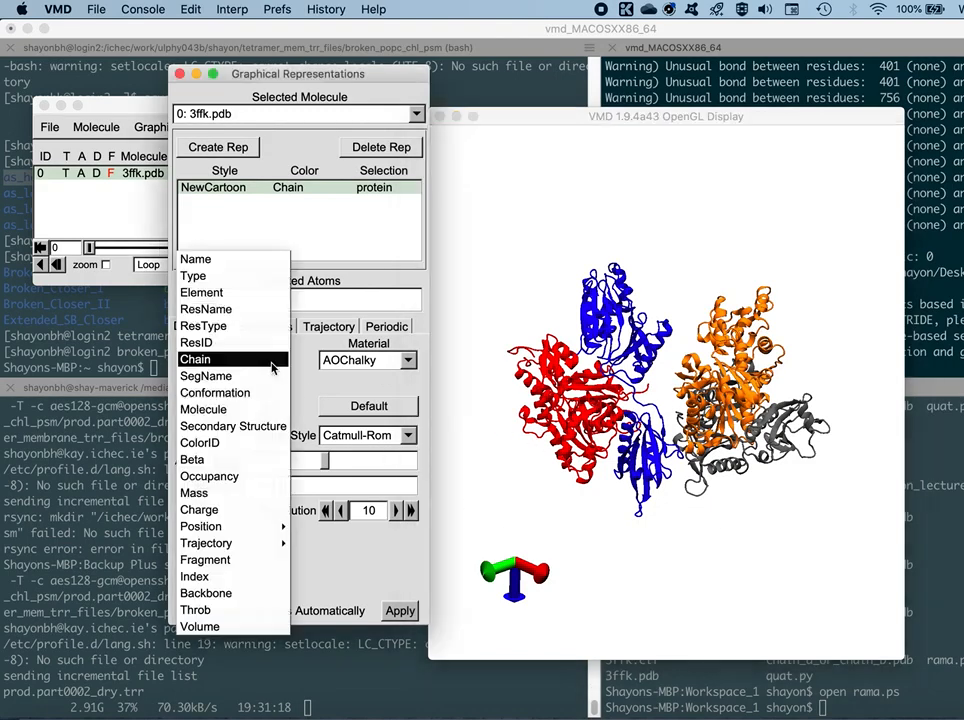
pyautogui.click(215, 258)
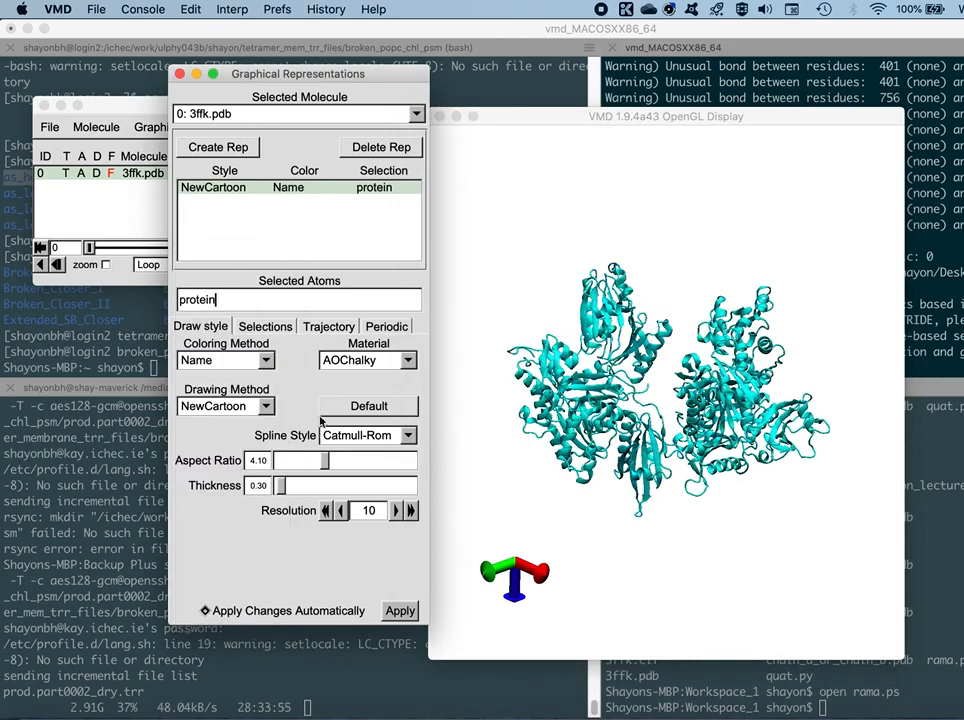
pyautogui.click(216, 148)
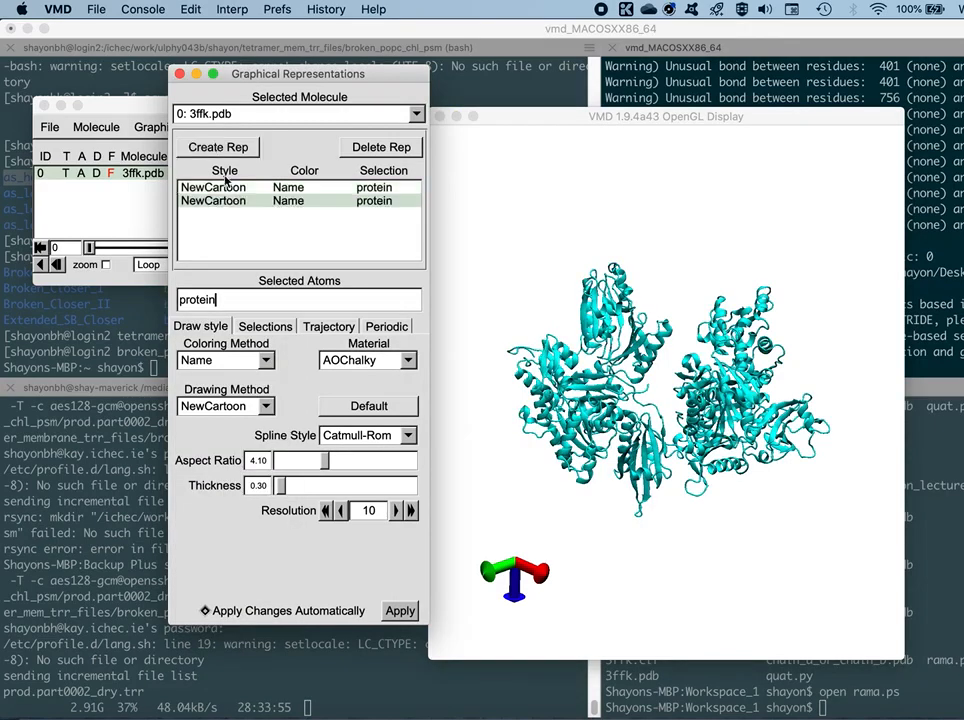
pyautogui.doubleClick(216, 300)
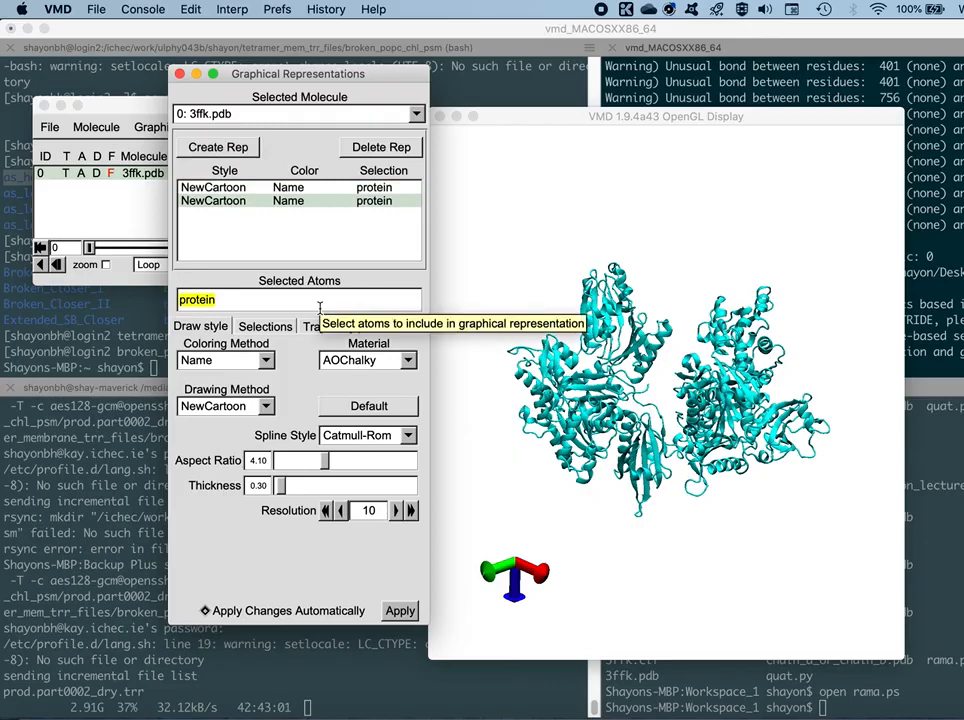
pyautogui.write('resname CA')
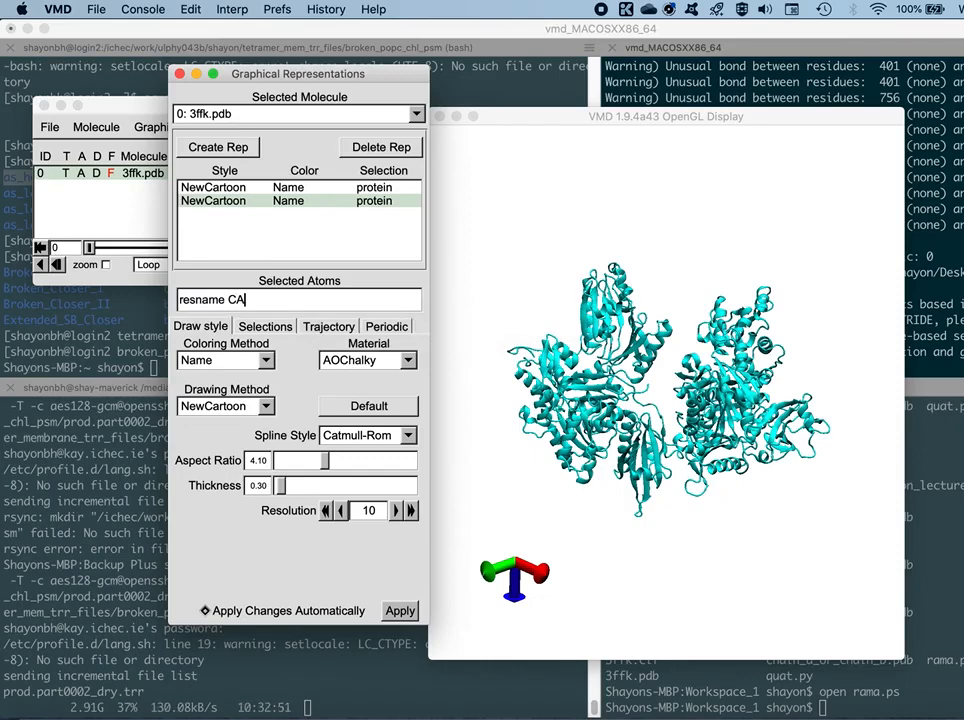
pyautogui.press('Return')
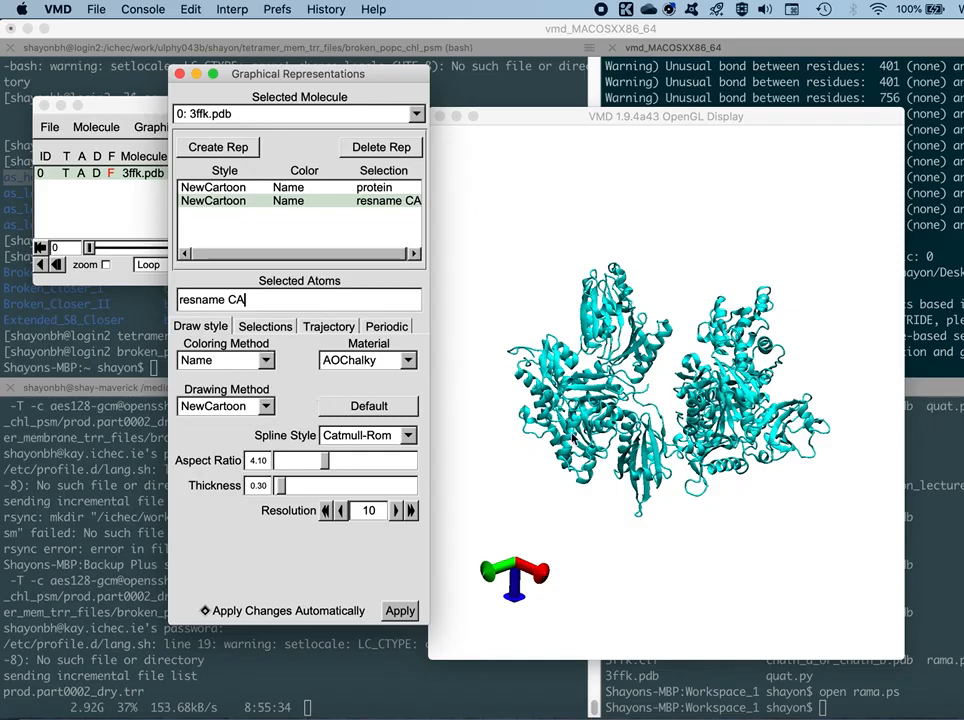
# Step: Set the drawing method of the resname CA representation to VDW and inspect its spheres within the structure
pyautogui.click(266, 406)
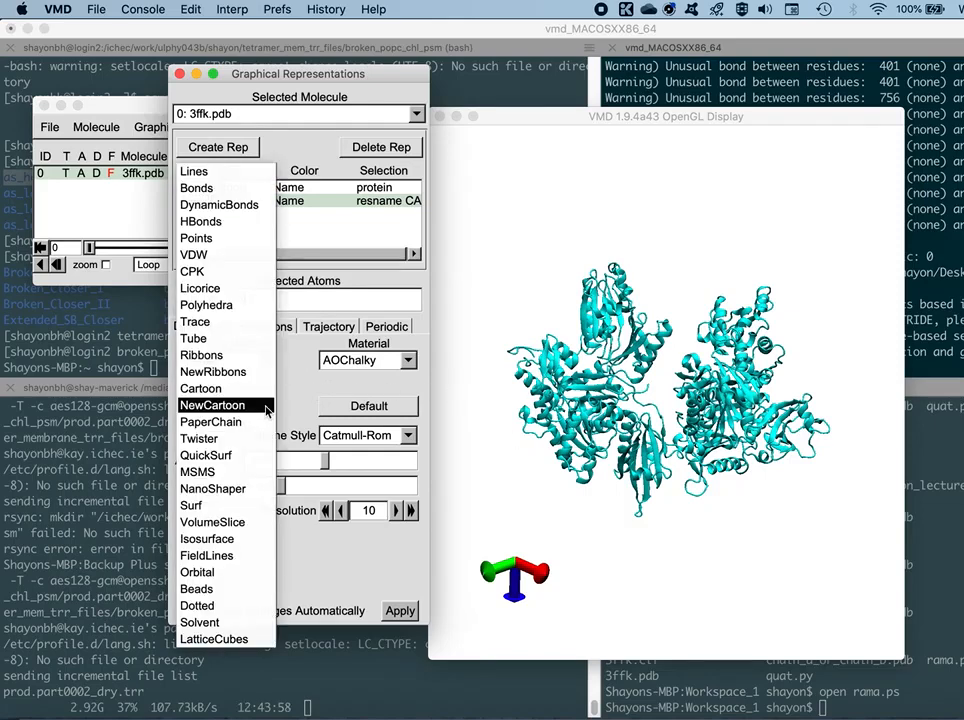
pyautogui.click(216, 256)
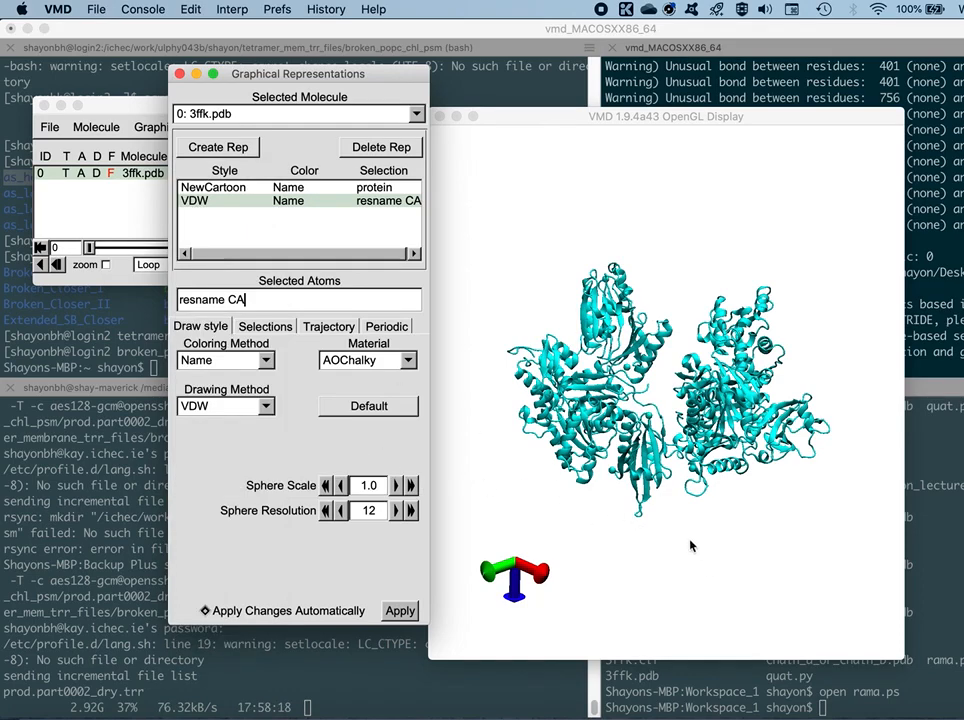
pyautogui.moveTo(690, 545)
pyautogui.mouseDown()
pyautogui.moveTo(688, 512)
pyautogui.moveTo(686, 539)
pyautogui.mouseUp()
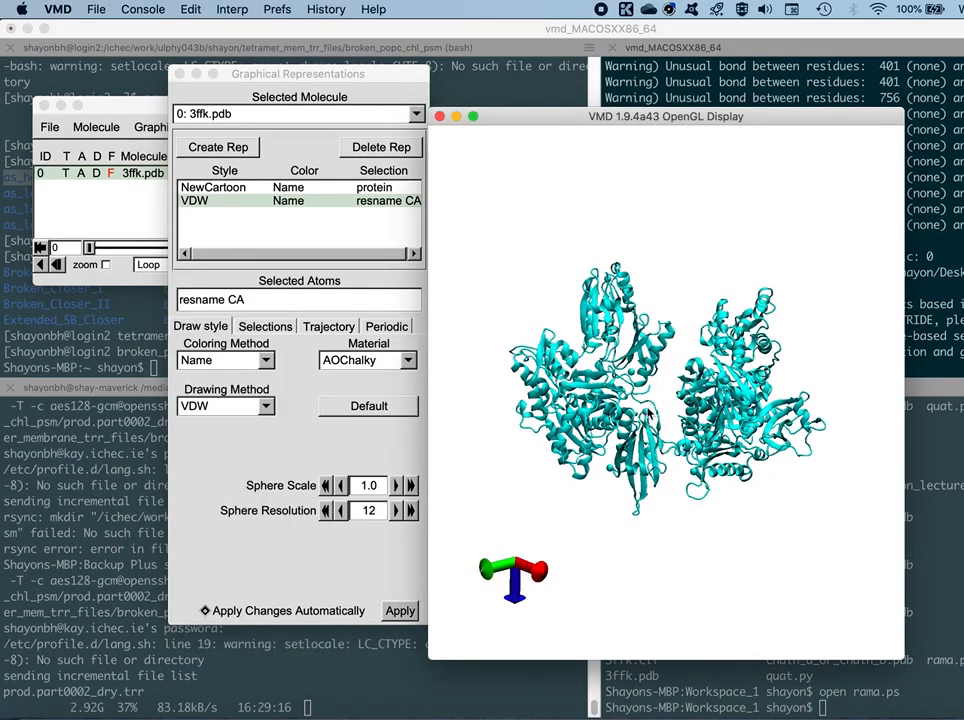
pyautogui.scroll(3, 686, 548)
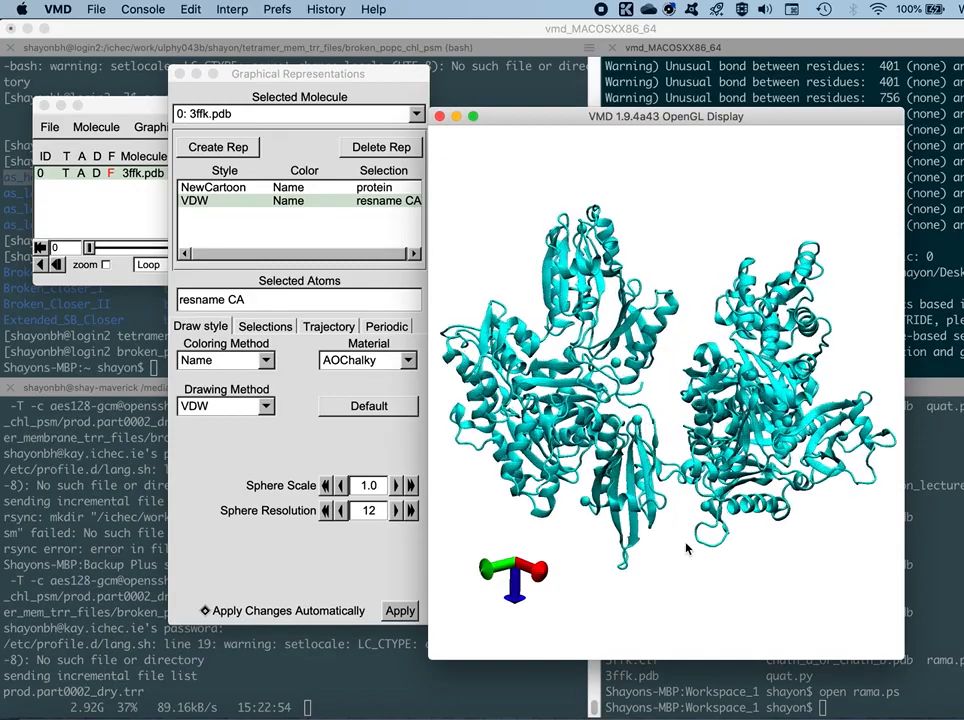
pyautogui.scroll(3, 687, 549)
pyautogui.moveTo(673, 453)
pyautogui.mouseDown()
pyautogui.moveTo(700, 505)
pyautogui.moveTo(676, 453)
pyautogui.mouseUp()
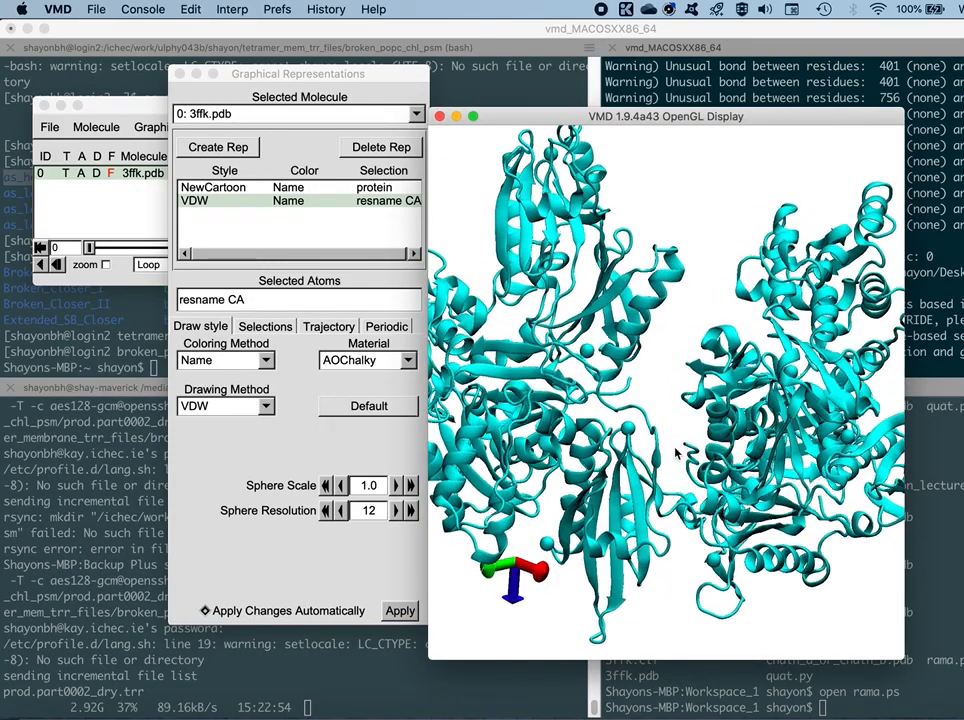
pyautogui.scroll(-3, 676, 589)
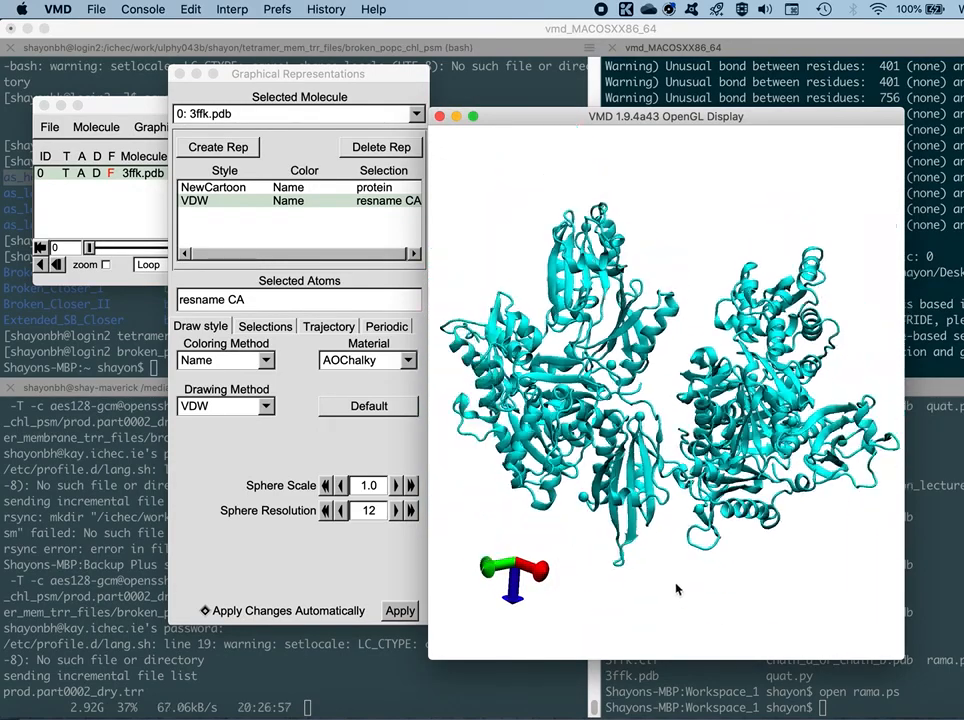
pyautogui.scroll(-2, 676, 589)
pyautogui.moveTo(684, 583); pyautogui.dragTo(682, 566)
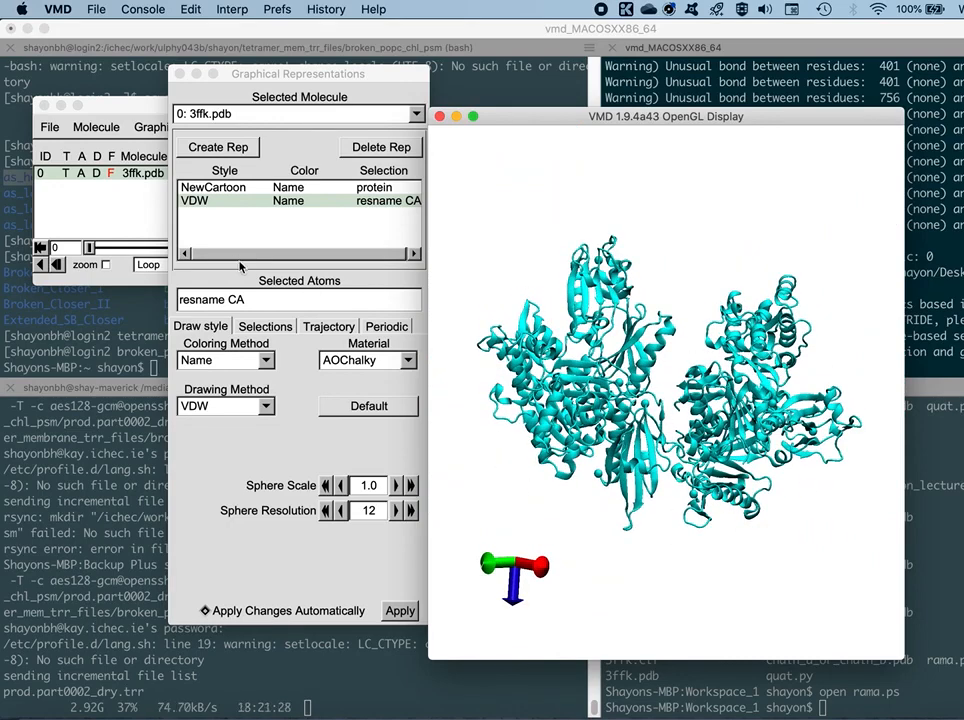
# Step: Add a third VDW representation for the water molecules and inspect them around the protein
pyautogui.click(214, 147)
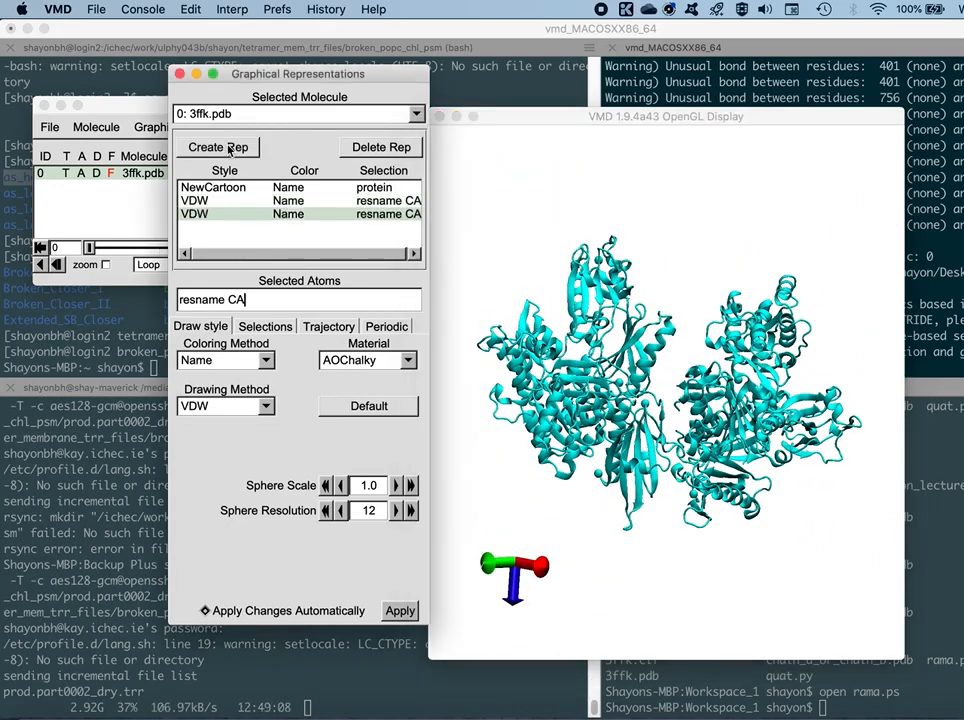
pyautogui.tripleClick(260, 298)
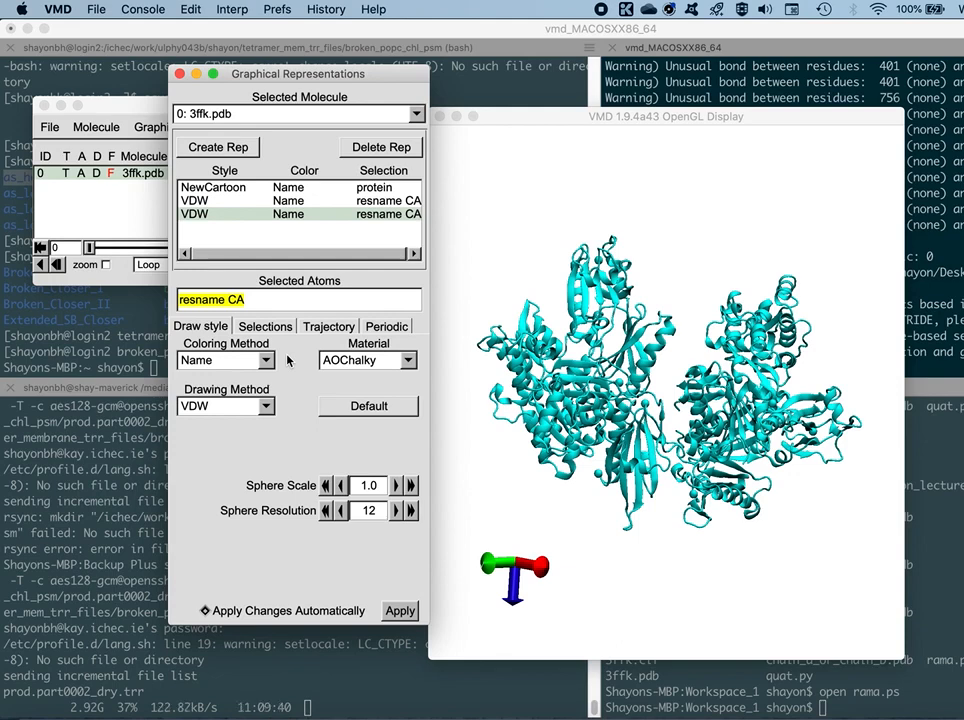
pyautogui.write('water')
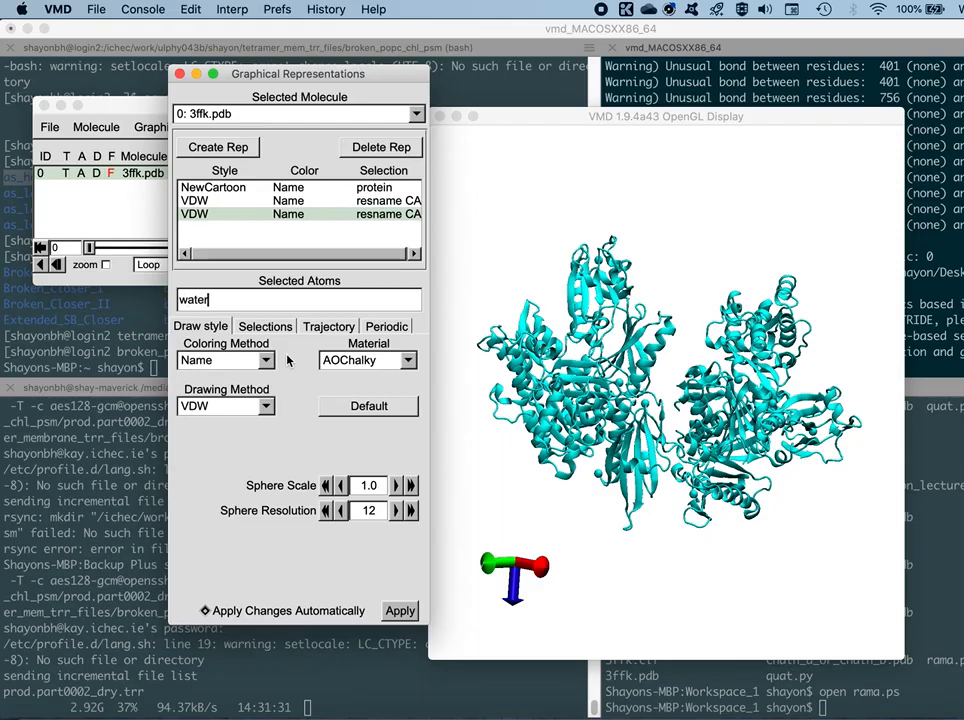
pyautogui.press('Return')
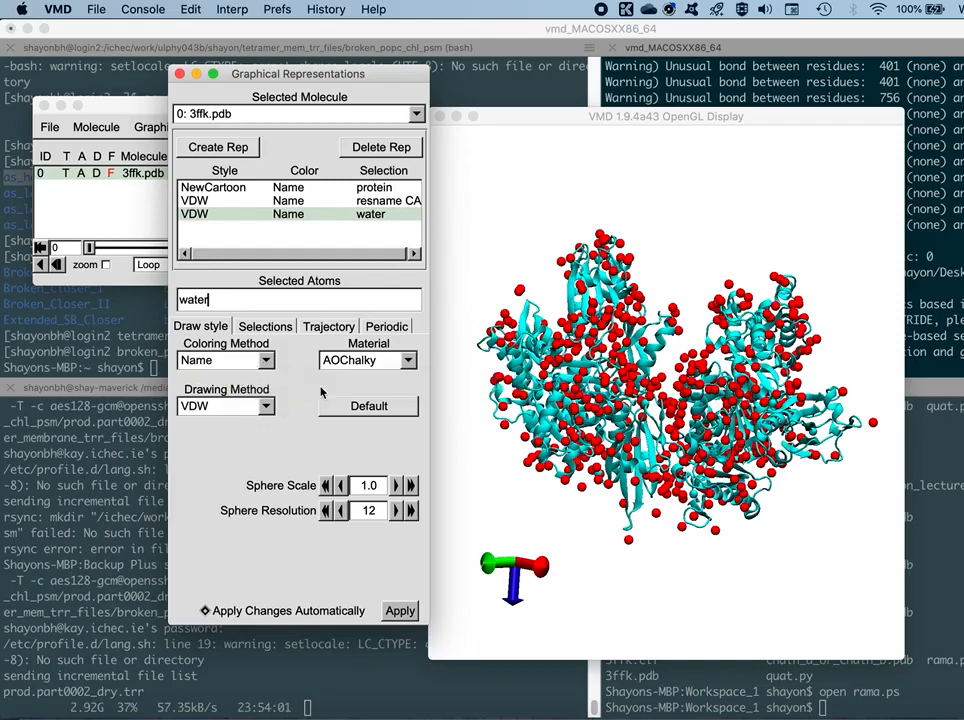
pyautogui.moveTo(667, 596)
pyautogui.mouseDown()
pyautogui.moveTo(668, 576)
pyautogui.moveTo(668, 592)
pyautogui.mouseUp()
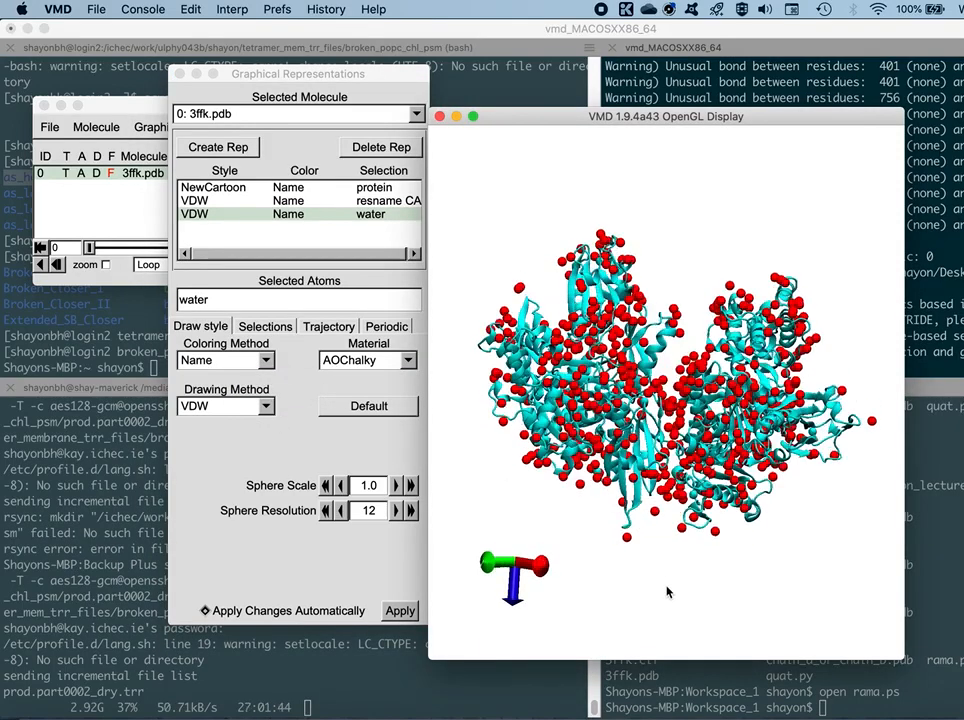
pyautogui.moveTo(593, 524); pyautogui.dragTo(444, 402)
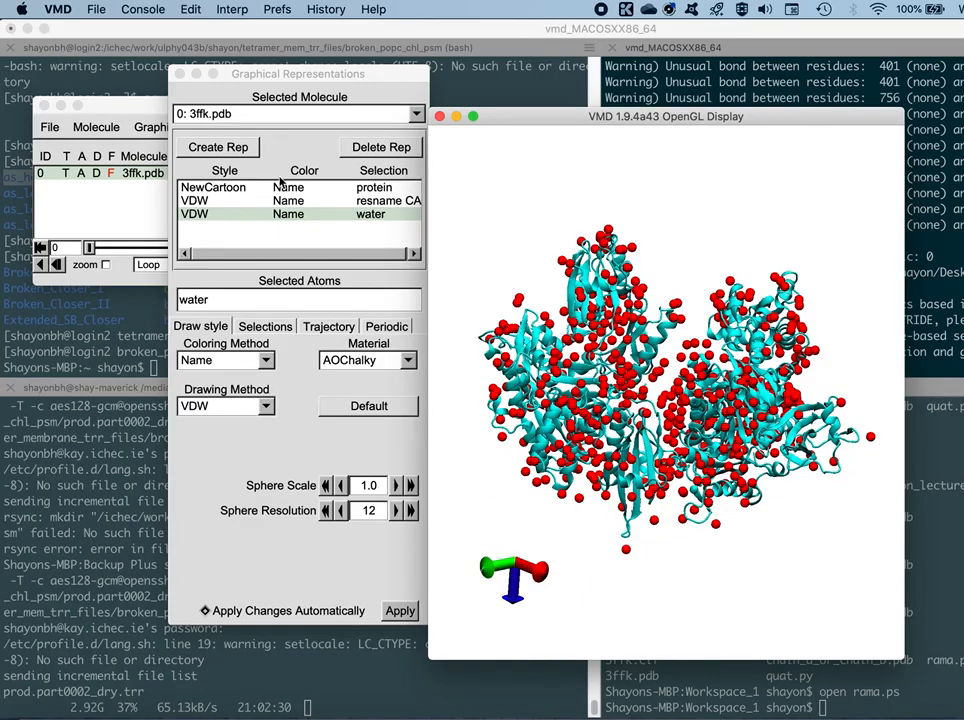
# Step: Add a fourth VDW representation restricted to resname ATP and inspect the ATP molecules within the structure
pyautogui.click(231, 153)
pyautogui.click(231, 153)
pyautogui.doubleClick(227, 295)
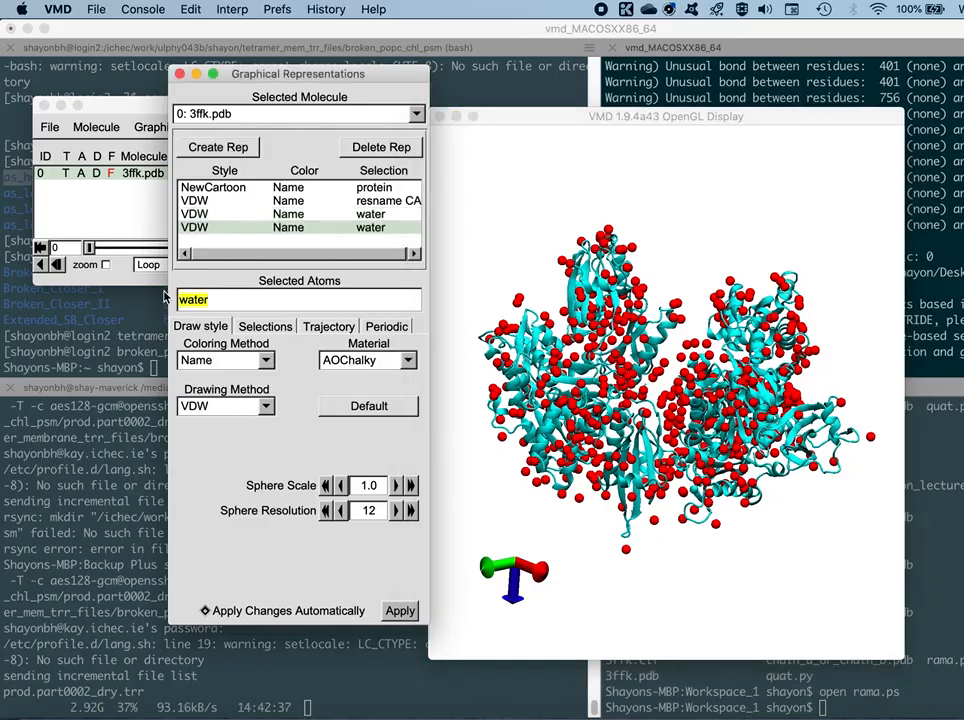
pyautogui.write('resname A')
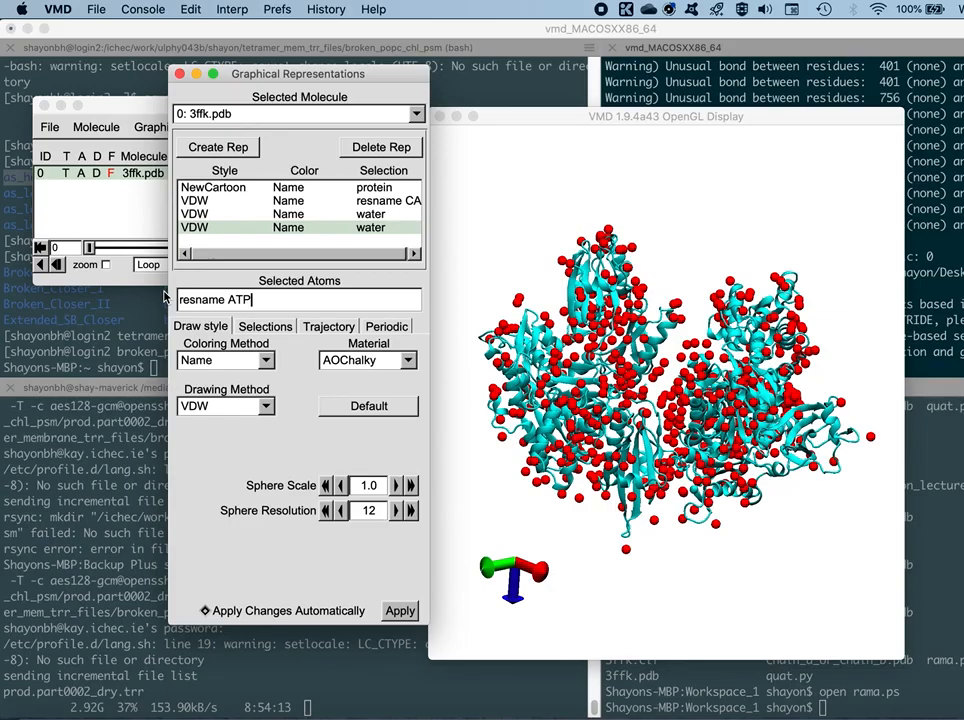
pyautogui.write('TP')
pyautogui.press('Return')
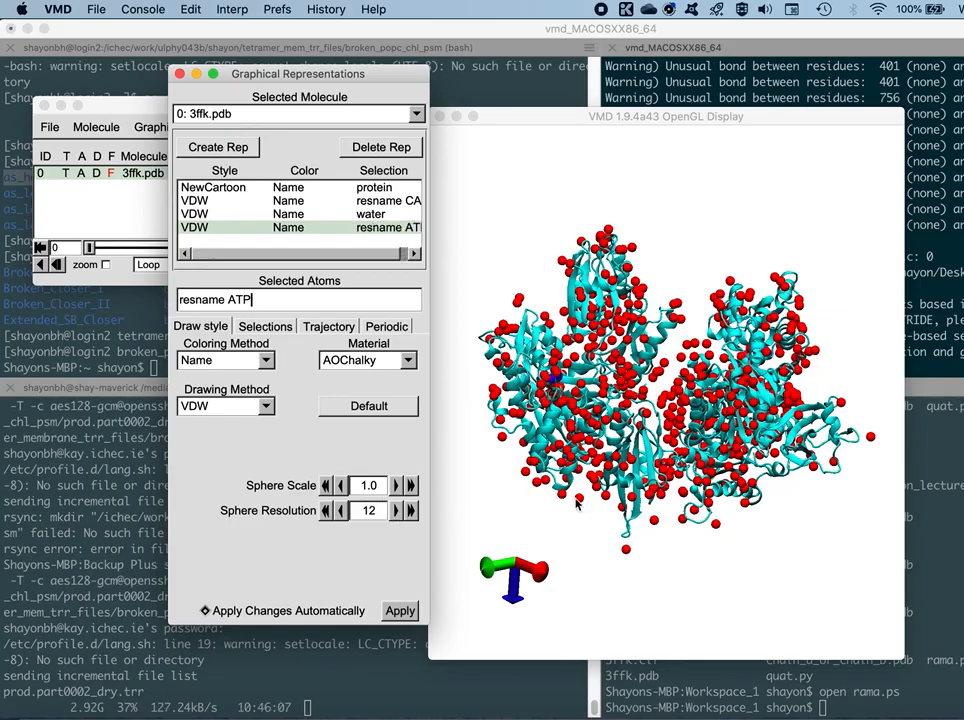
pyautogui.moveTo(561, 525); pyautogui.dragTo(707, 527)
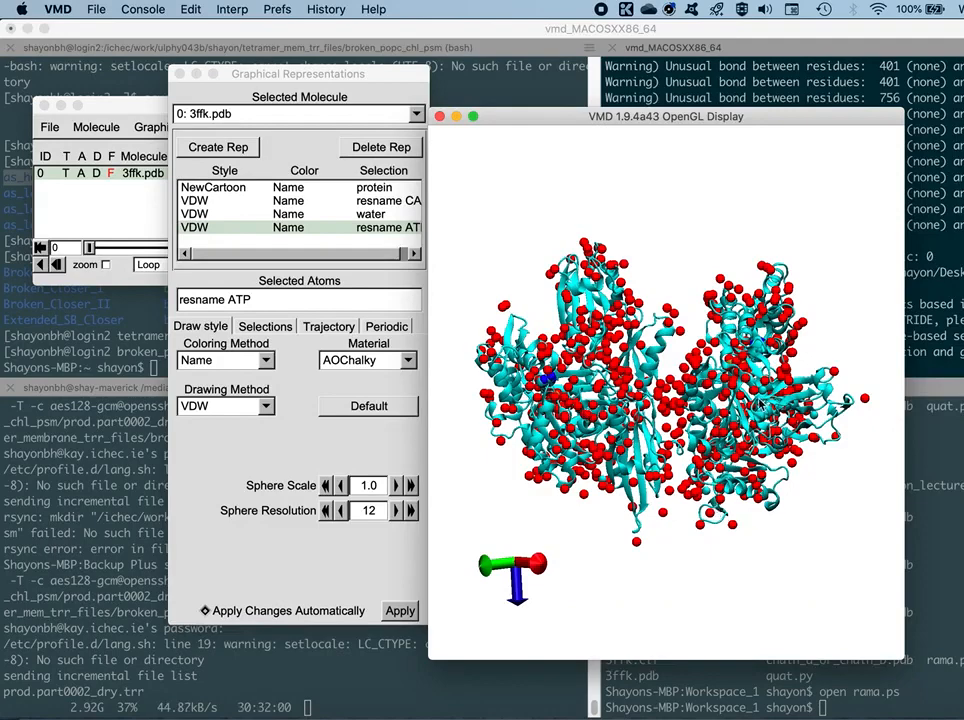
pyautogui.moveTo(639, 574)
pyautogui.mouseDown()
pyautogui.moveTo(669, 577)
pyautogui.moveTo(675, 601)
pyautogui.mouseUp()
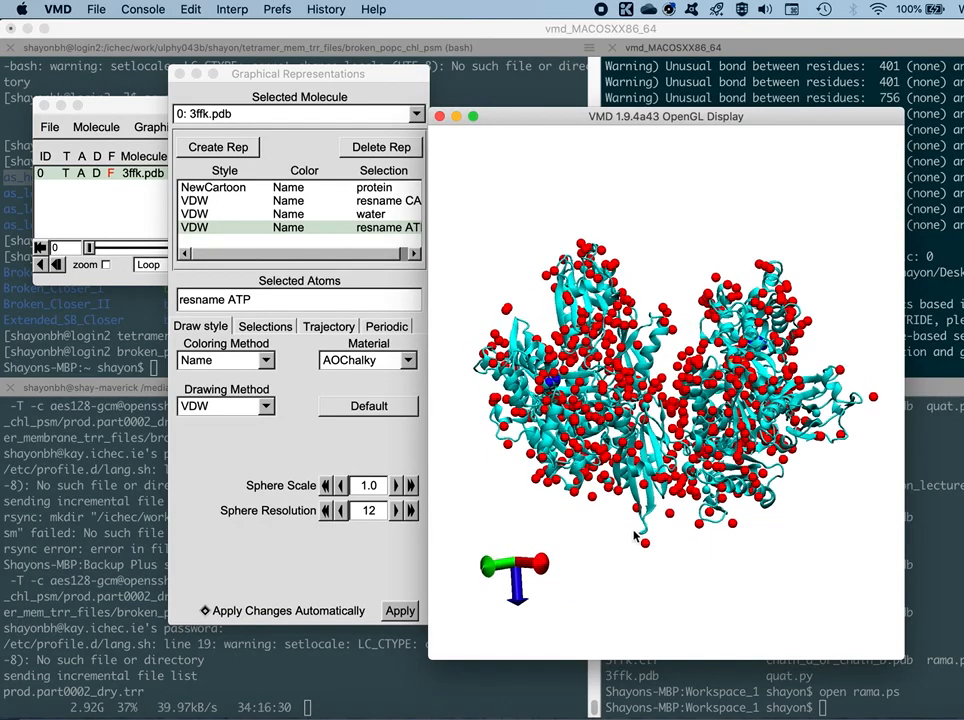
pyautogui.scroll(3, 559, 524)
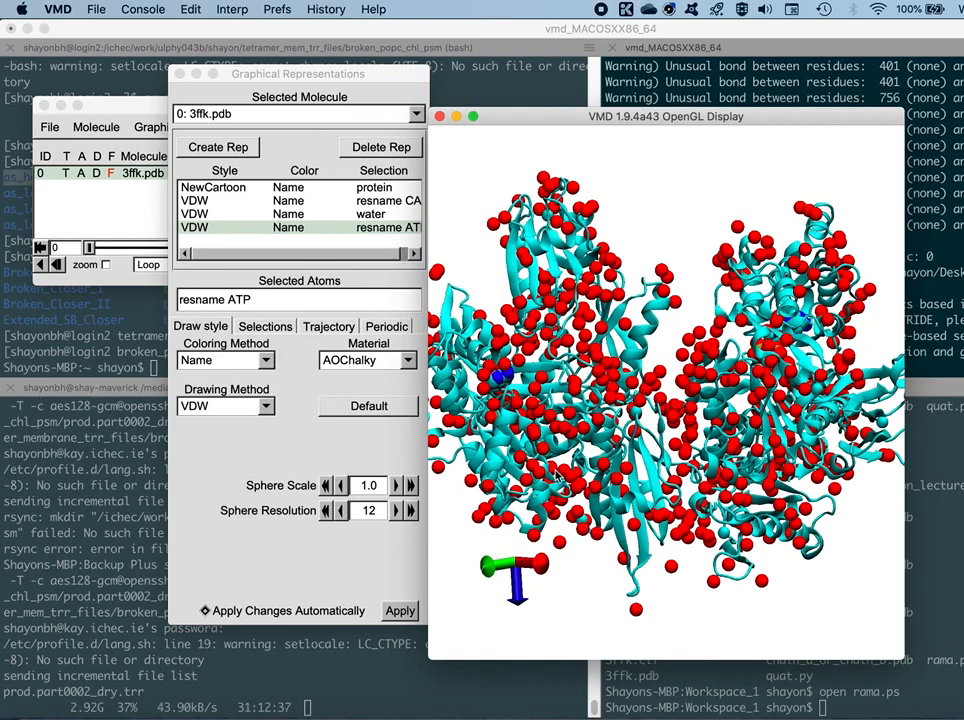
# Step: Set the drawing method of the resname ATP representation to Licorice and inspect the ATP molecules within the structure
pyautogui.moveTo(646, 213); pyautogui.dragTo(470, 365)
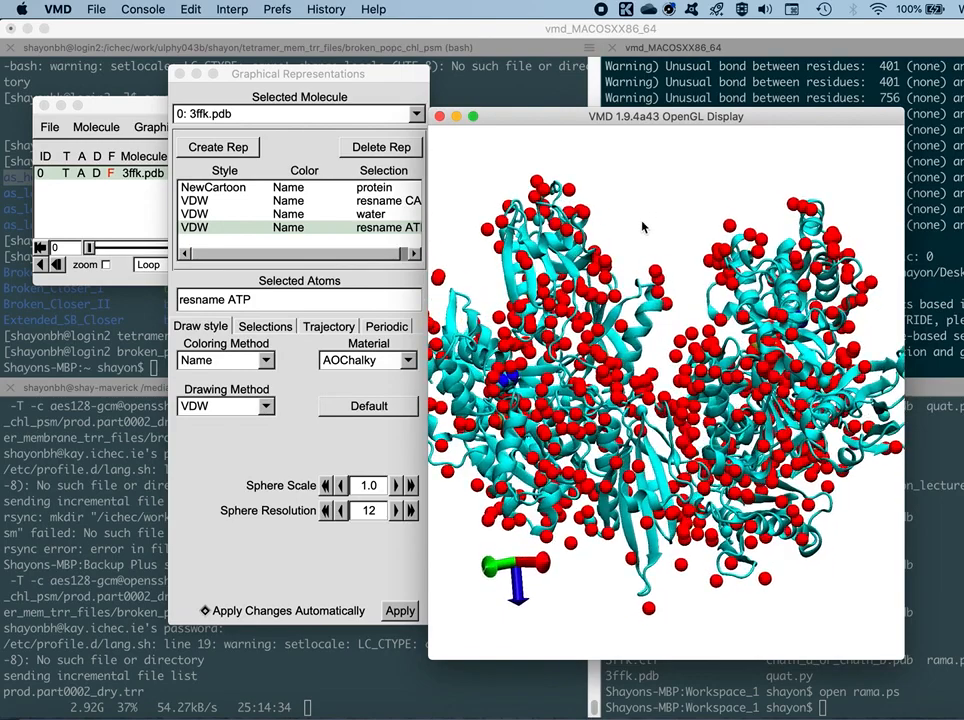
pyautogui.click(266, 405)
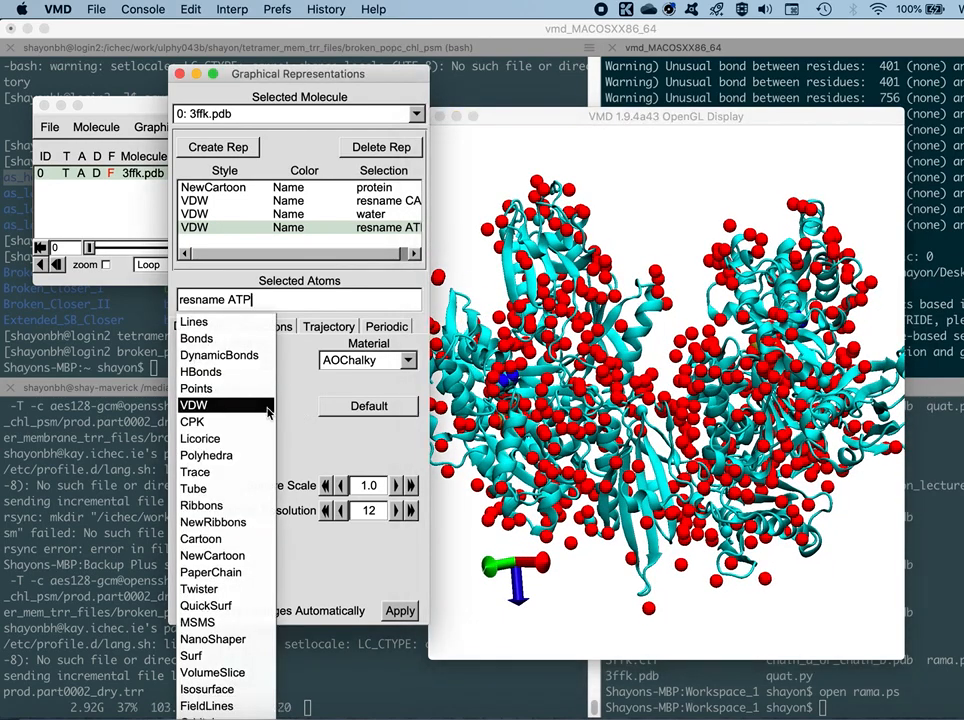
pyautogui.click(228, 438)
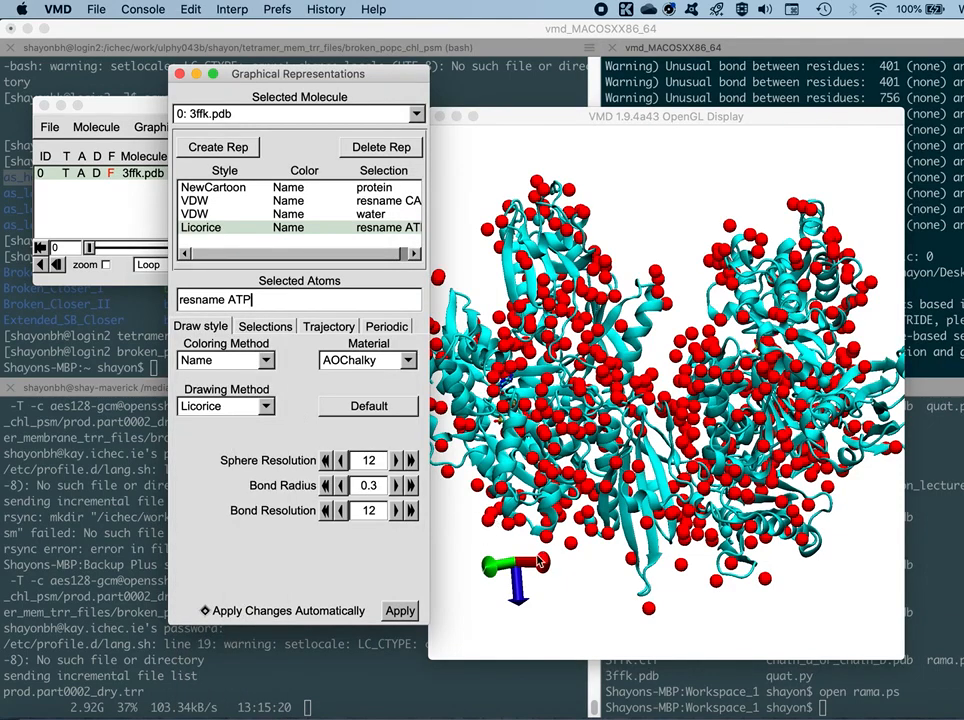
pyautogui.click(588, 583)
pyautogui.scroll(-5, 590, 578)
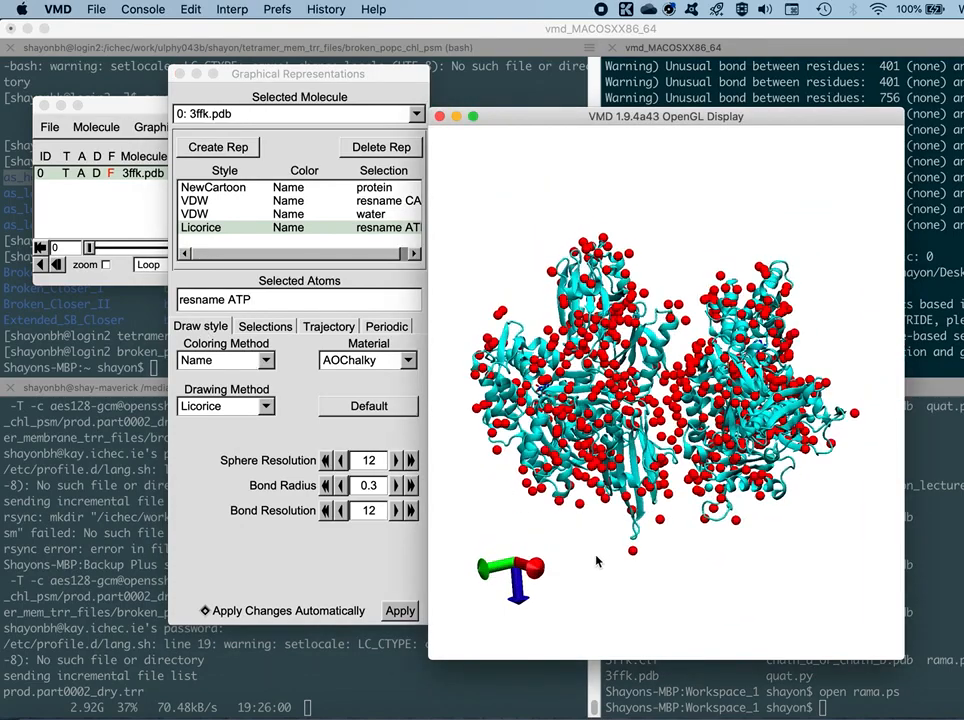
pyautogui.scroll(3, 590, 563)
pyautogui.scroll(3, 560, 558)
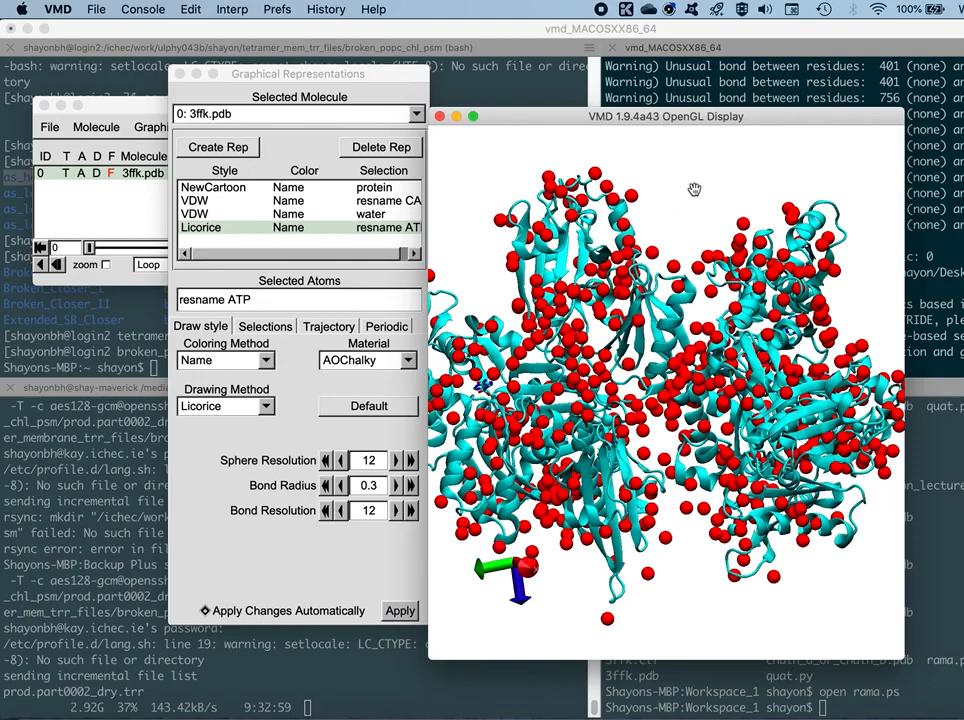
pyautogui.moveTo(694, 190); pyautogui.dragTo(716, 196, button='right')
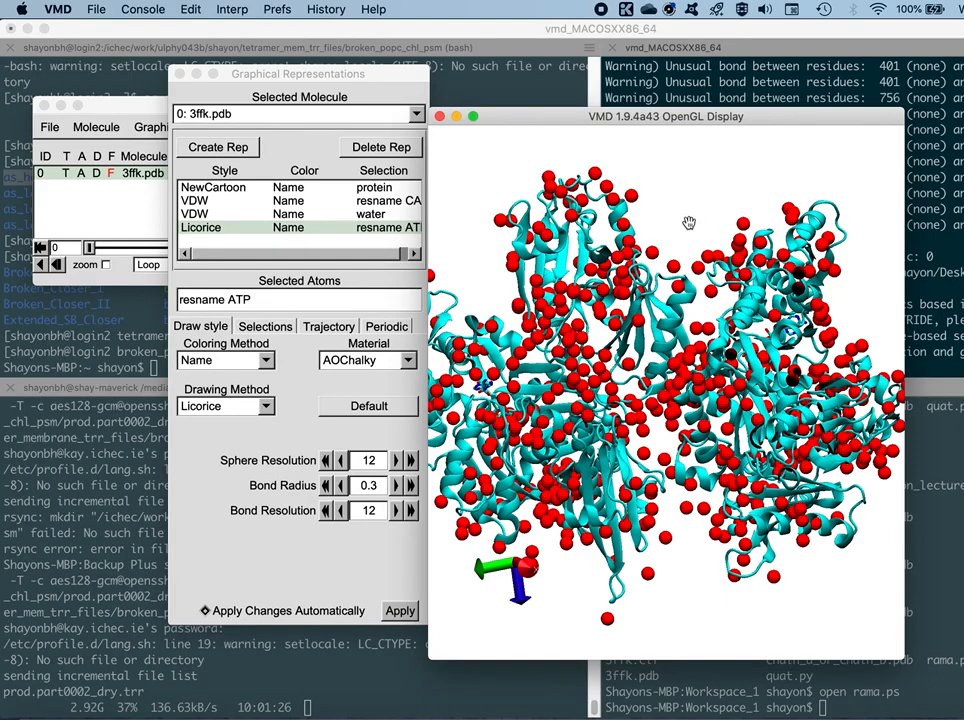
pyautogui.moveTo(691, 223); pyautogui.dragTo(716, 222)
pyautogui.moveTo(658, 582)
pyautogui.mouseDown()
pyautogui.moveTo(663, 562)
pyautogui.moveTo(665, 577)
pyautogui.mouseUp()
pyautogui.press('r')
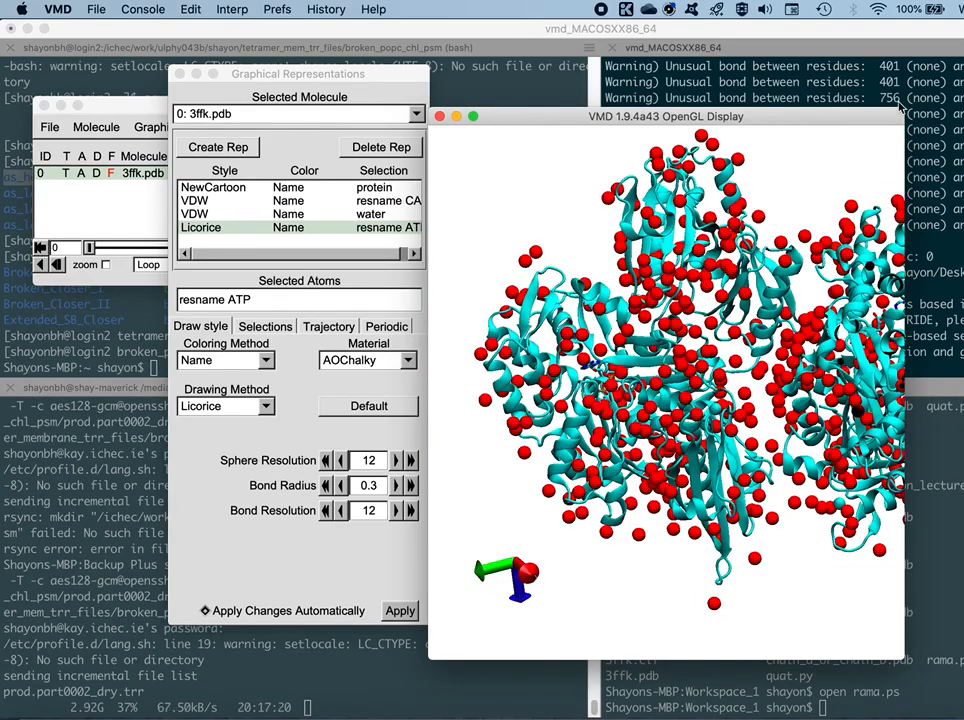
# Step: Enlarge the OpenGL display window, then reset the view and rotate the structure so both halves of the complex are visible
pyautogui.moveTo(904, 107); pyautogui.dragTo(942, 20)
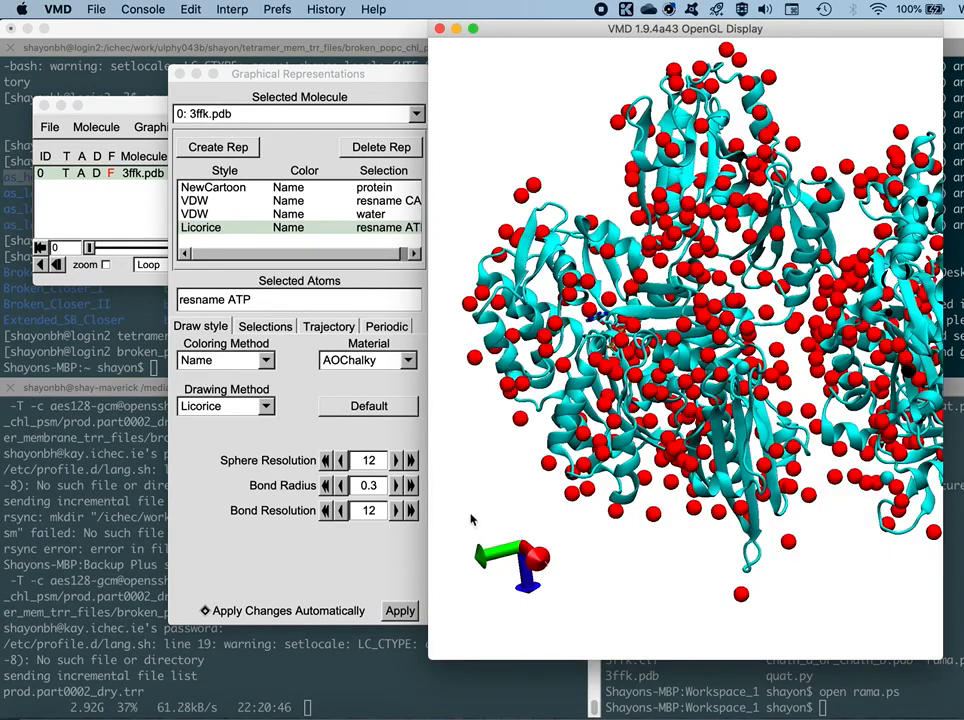
pyautogui.moveTo(428, 670); pyautogui.dragTo(393, 715)
pyautogui.scroll(-3, 538, 618)
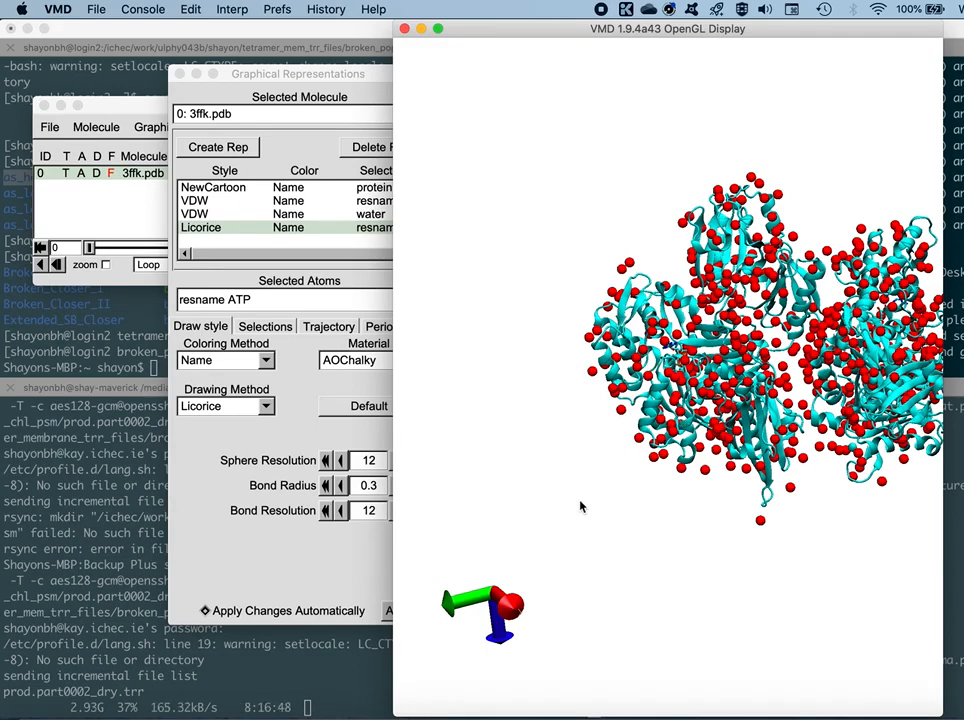
pyautogui.press('=')
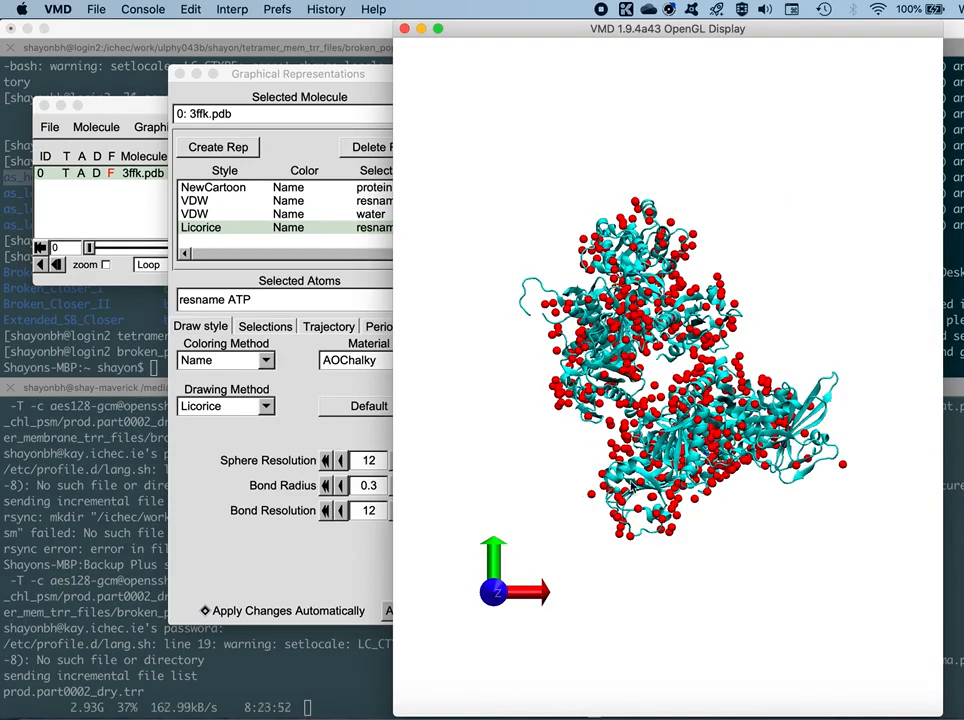
pyautogui.moveTo(545, 472); pyautogui.dragTo(570, 582)
pyautogui.scroll(3, 665, 587)
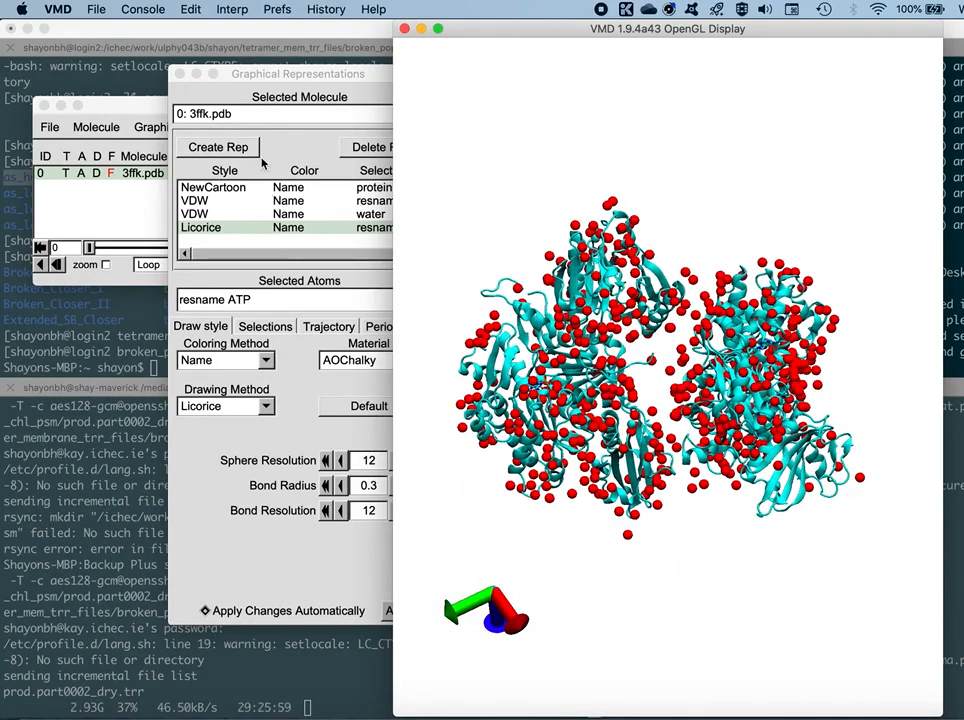
# Step: Set the coloring method of the protein representation to Beta
pyautogui.moveTo(270, 80); pyautogui.dragTo(242, 78)
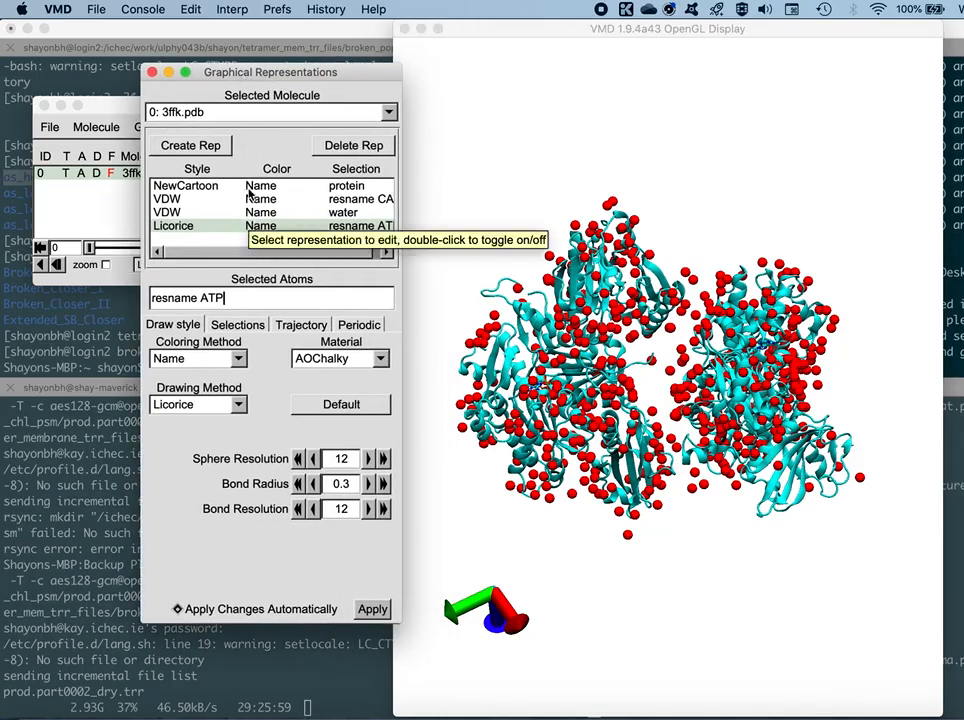
pyautogui.click(250, 189)
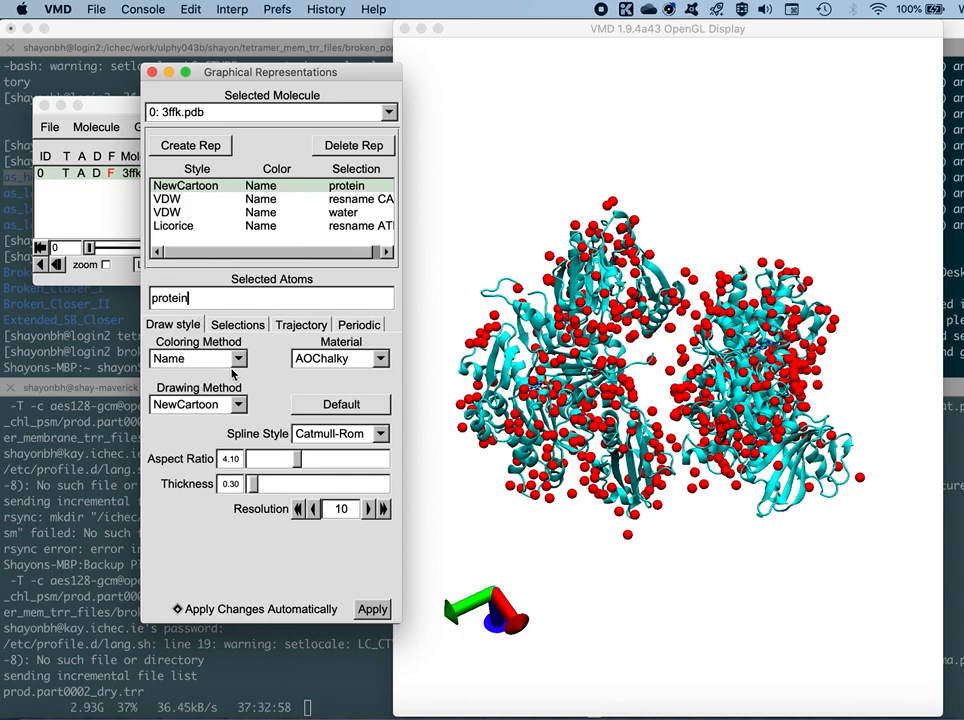
pyautogui.click(178, 362)
pyautogui.click(210, 560)
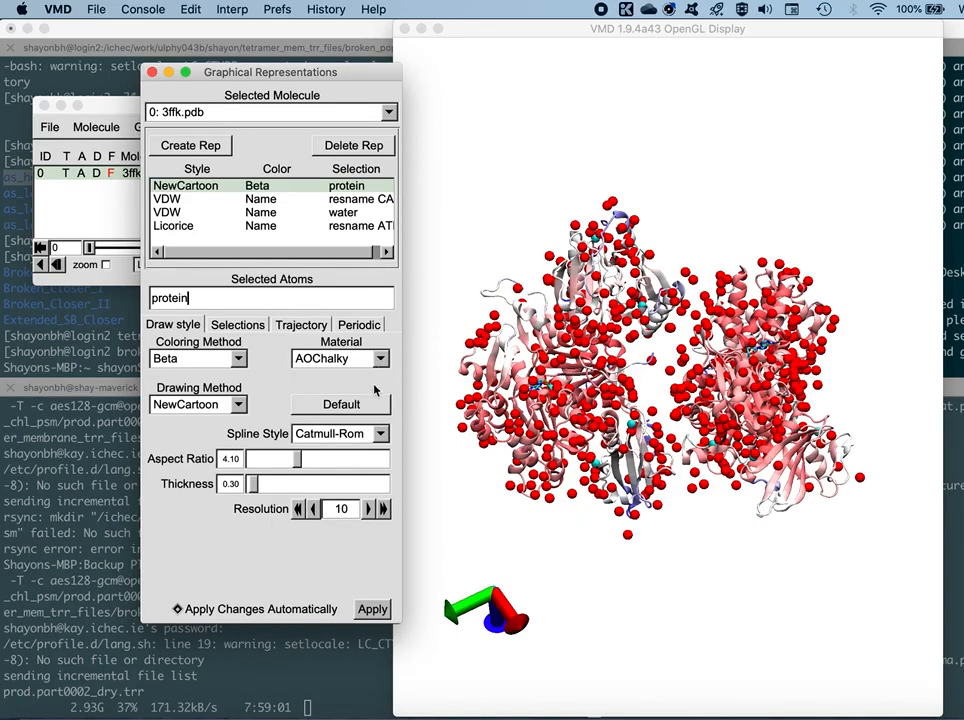
# Step: Set the coloring method of the resname CA and water representations to Beta, keeping their VDW drawing method
pyautogui.click(255, 200)
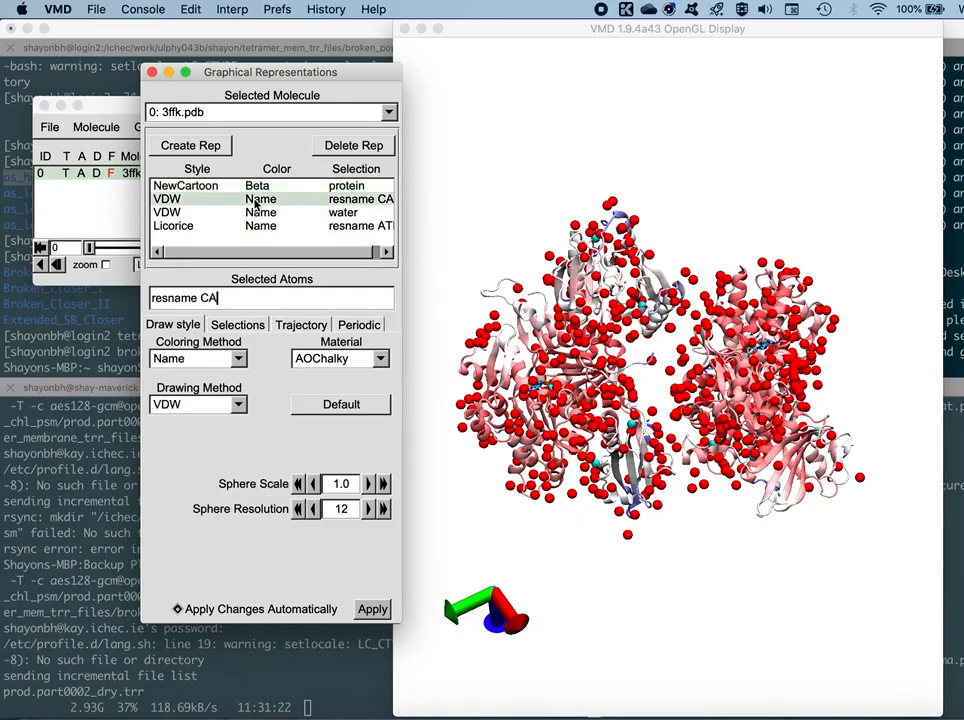
pyautogui.click(238, 405)
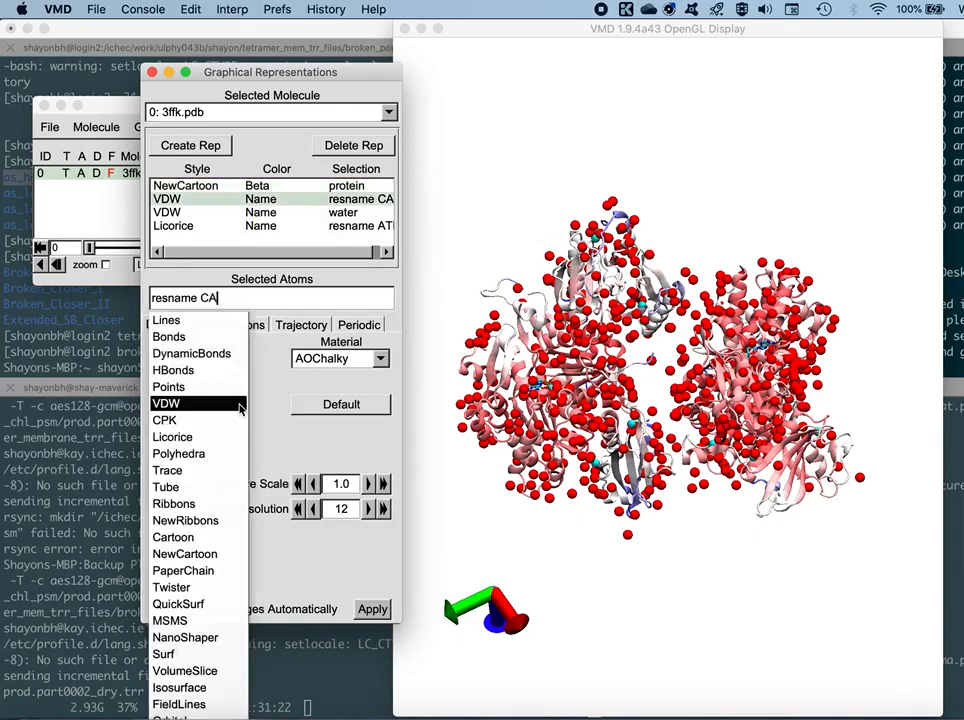
pyautogui.click(308, 458)
pyautogui.click(226, 358)
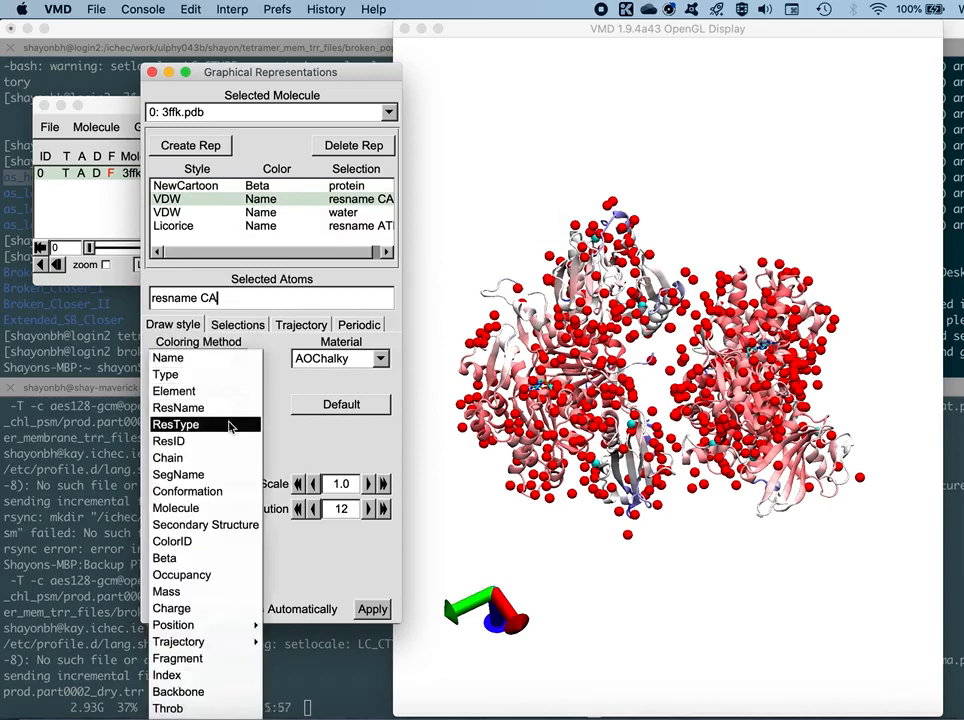
pyautogui.click(215, 558)
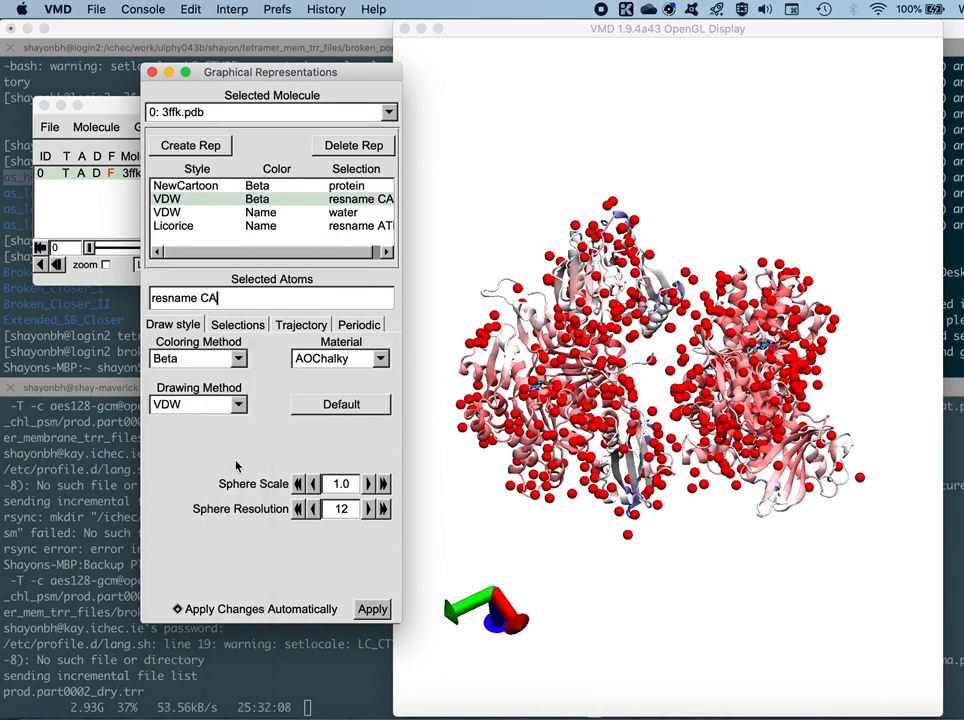
pyautogui.click(178, 213)
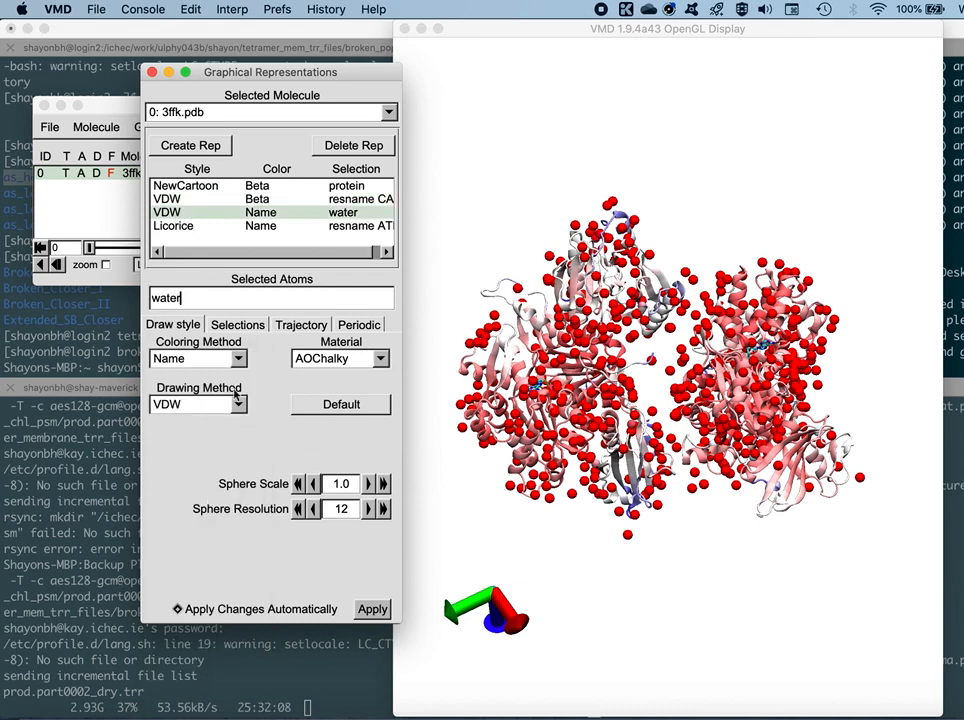
pyautogui.click(237, 358)
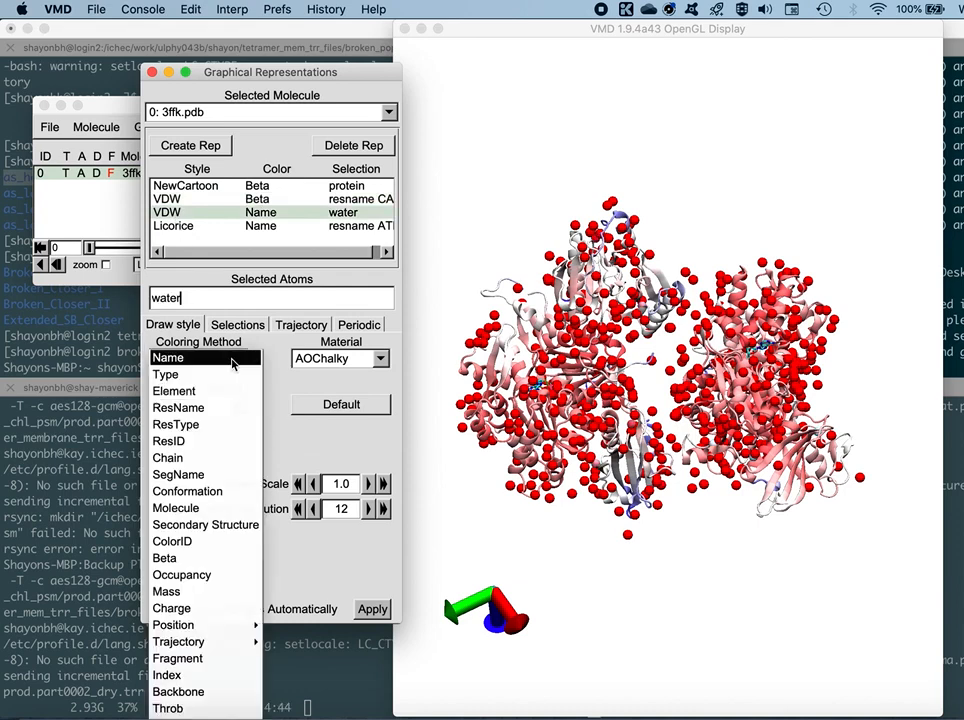
pyautogui.click(215, 559)
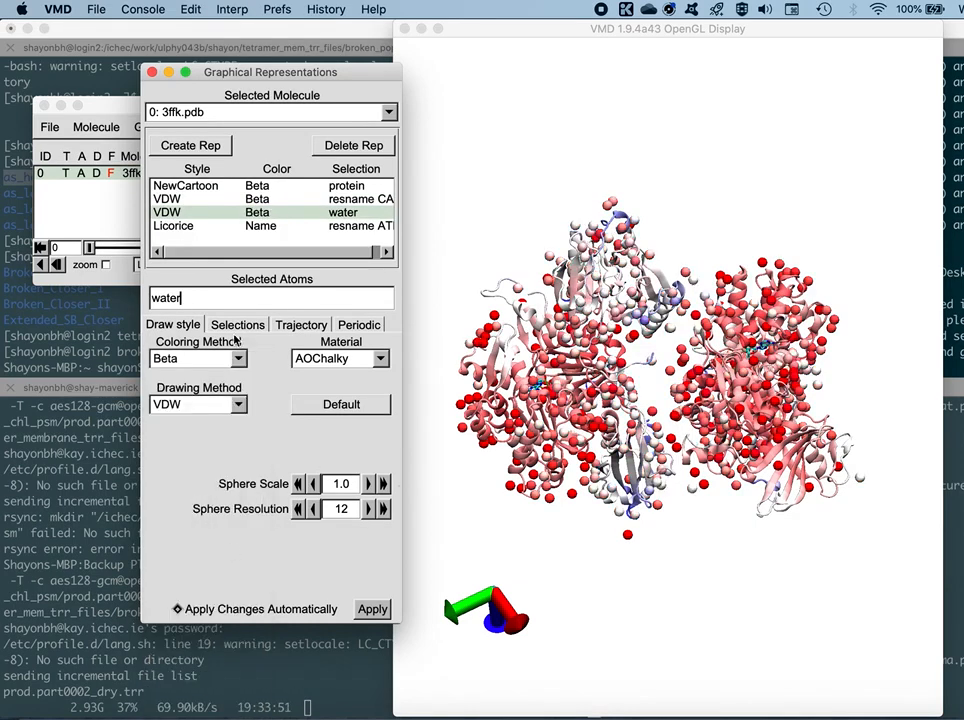
# Step: Set the coloring method of the resname ATP representation to Beta and examine the Beta coloring across the whole structure
pyautogui.click(180, 226)
pyautogui.click(237, 358)
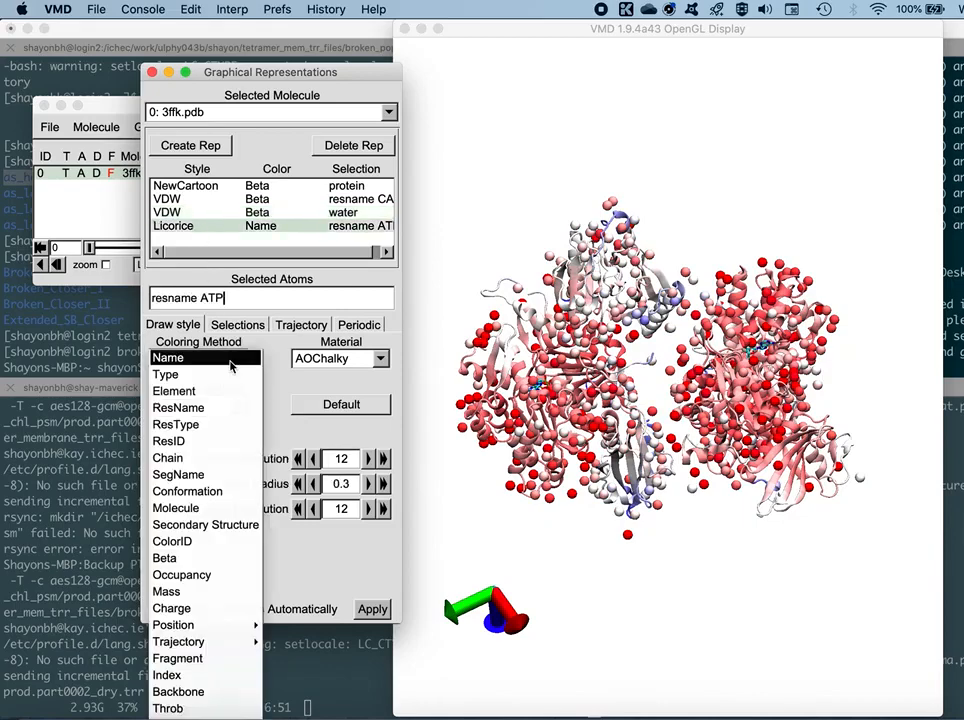
pyautogui.click(218, 567)
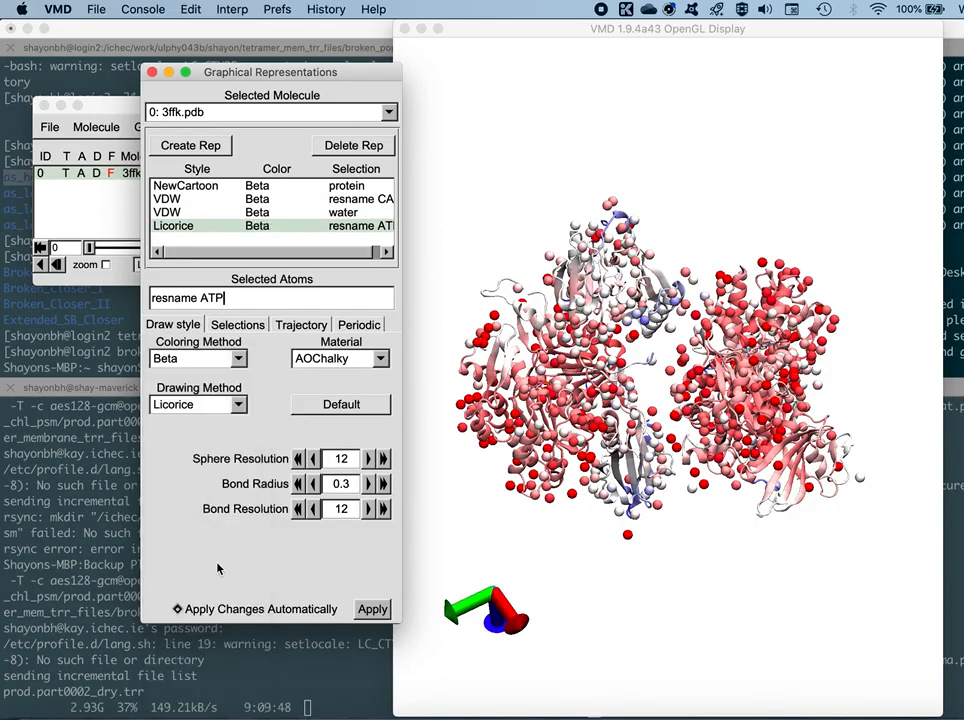
pyautogui.moveTo(742, 630); pyautogui.dragTo(704, 572)
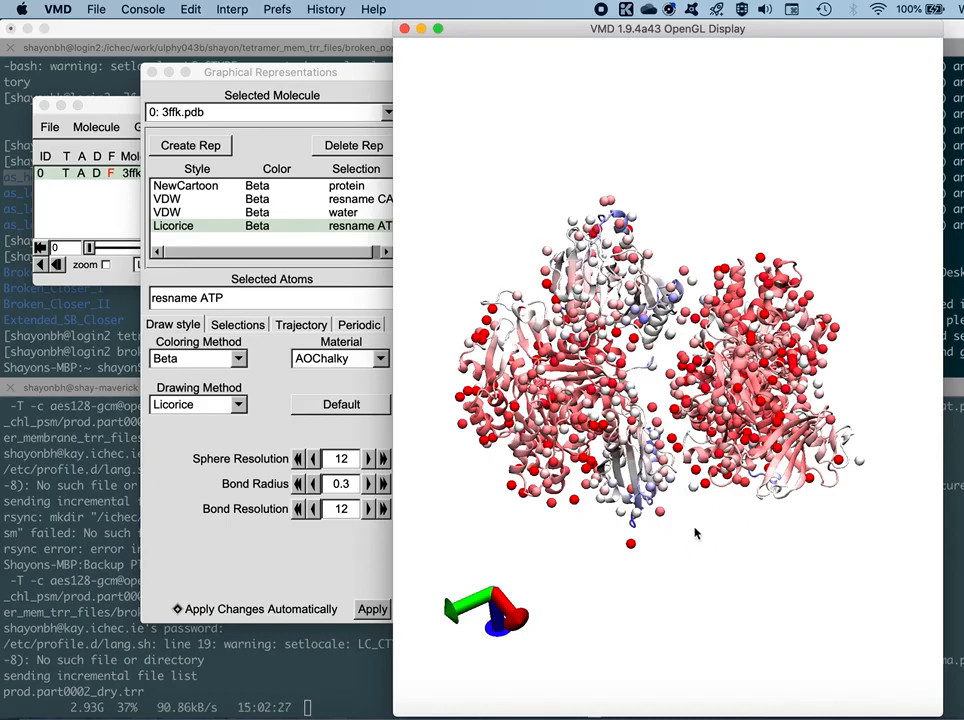
pyautogui.moveTo(691, 213)
pyautogui.mouseDown()
pyautogui.moveTo(688, 180)
pyautogui.moveTo(685, 234)
pyautogui.moveTo(685, 218)
pyautogui.mouseUp()
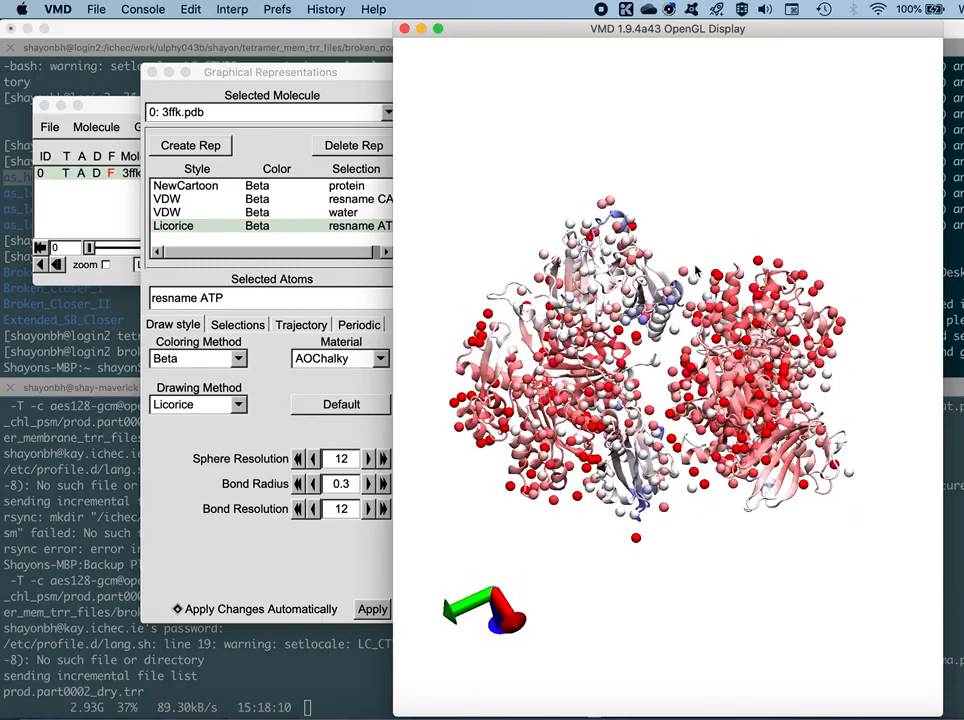
pyautogui.scroll(2, 720, 553)
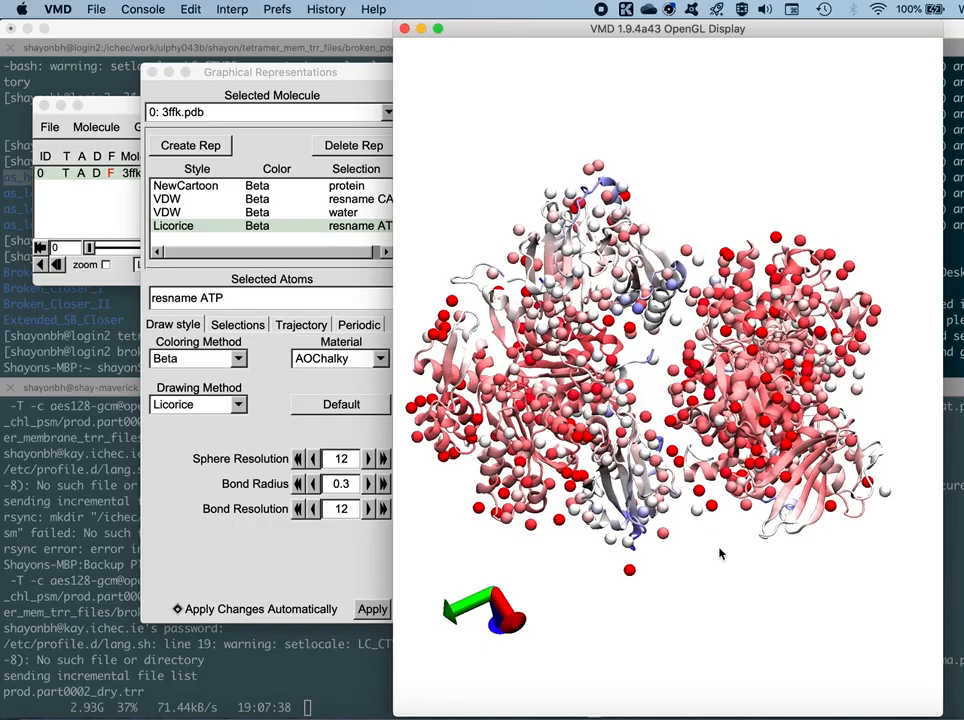
pyautogui.moveTo(706, 566)
pyautogui.mouseDown()
pyautogui.moveTo(712, 559)
pyautogui.moveTo(704, 565)
pyautogui.mouseUp()
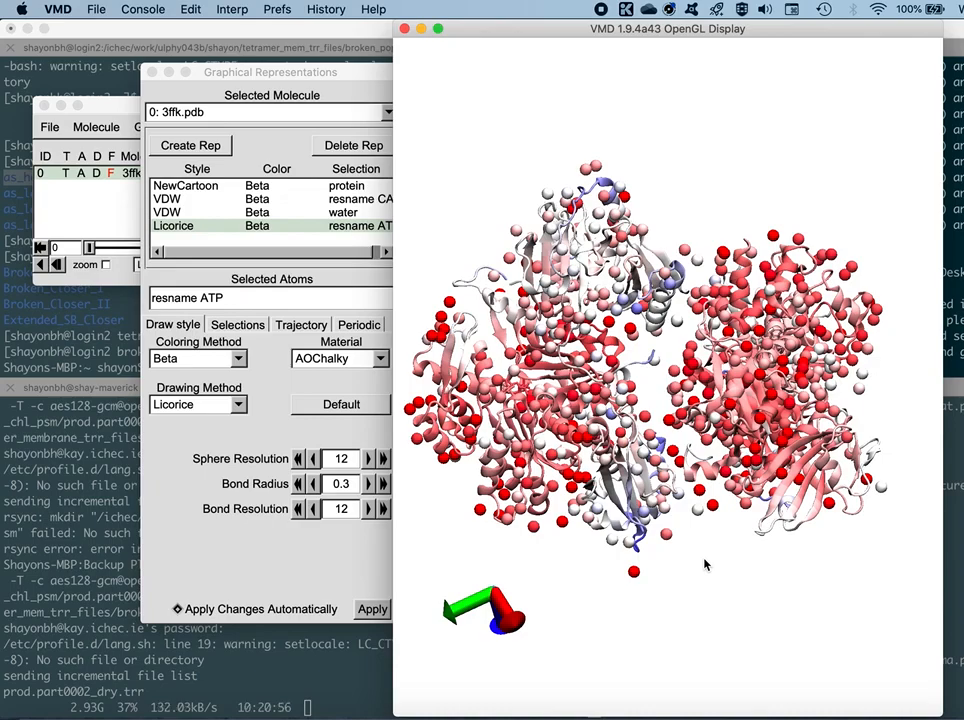
pyautogui.moveTo(704, 565)
pyautogui.mouseDown()
pyautogui.moveTo(695, 572)
pyautogui.moveTo(712, 556)
pyautogui.mouseUp()
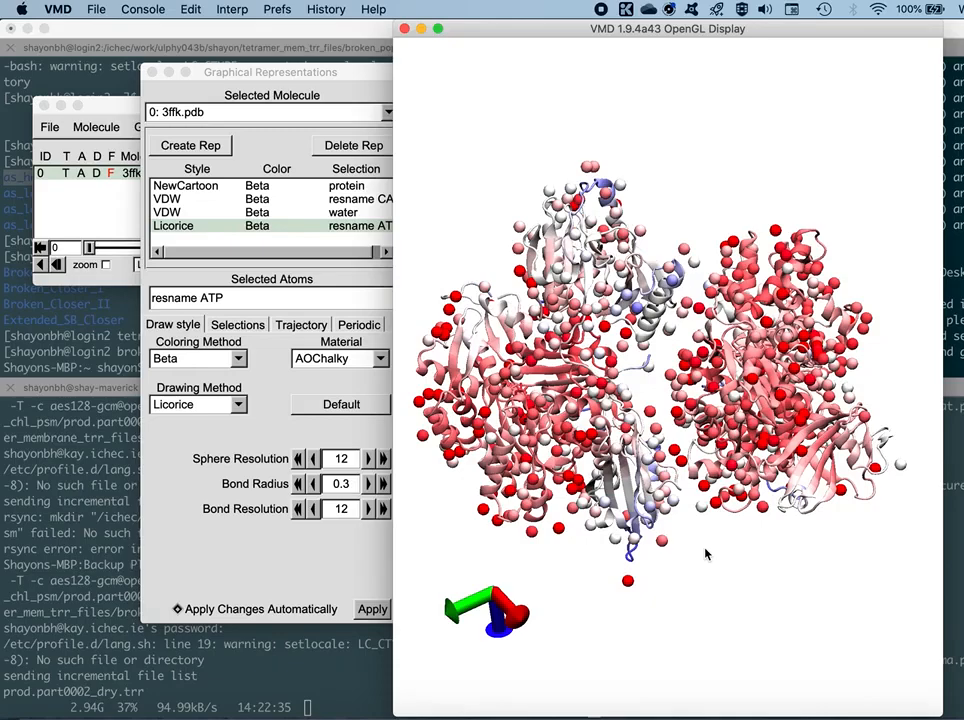
pyautogui.moveTo(705, 549)
pyautogui.mouseDown()
pyautogui.moveTo(693, 568)
pyautogui.moveTo(714, 567)
pyautogui.moveTo(699, 558)
pyautogui.moveTo(695, 565)
pyautogui.moveTo(712, 566)
pyautogui.mouseUp()
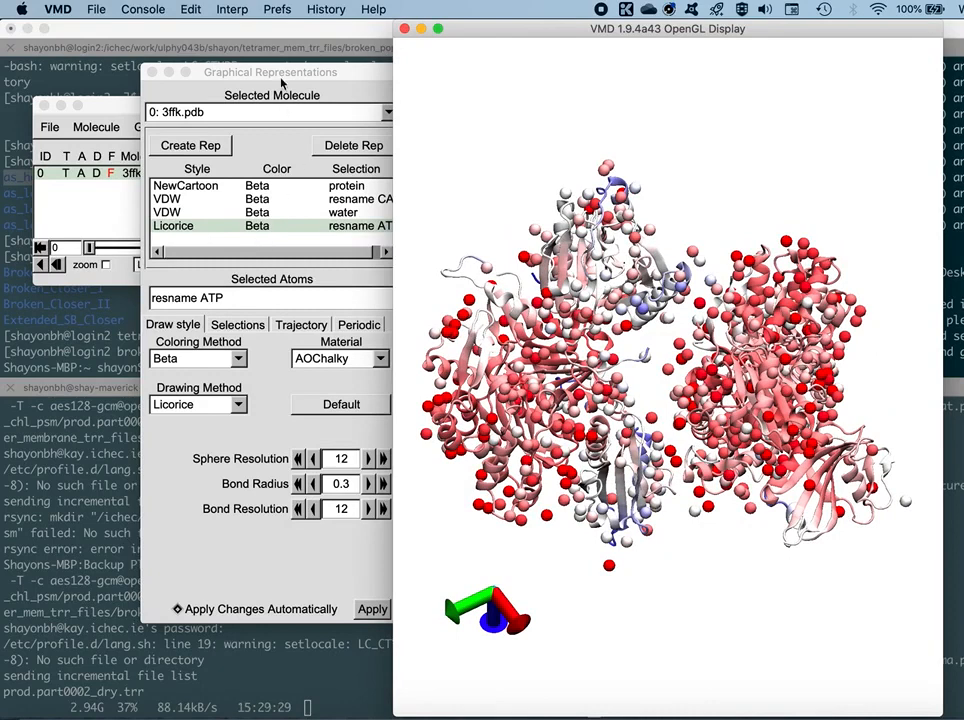
# Step: Hide the resname ATP, water and resname CA representations and examine the Beta coloring of the protein alone
pyautogui.moveTo(282, 80); pyautogui.dragTo(272, 91)
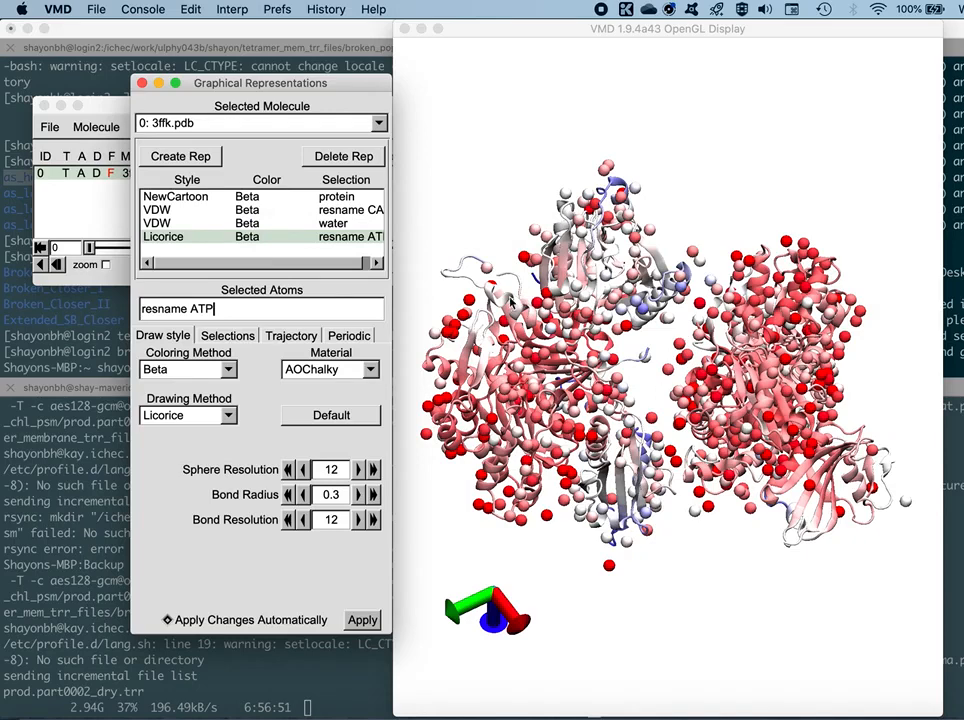
pyautogui.doubleClick(254, 238)
pyautogui.doubleClick(248, 223)
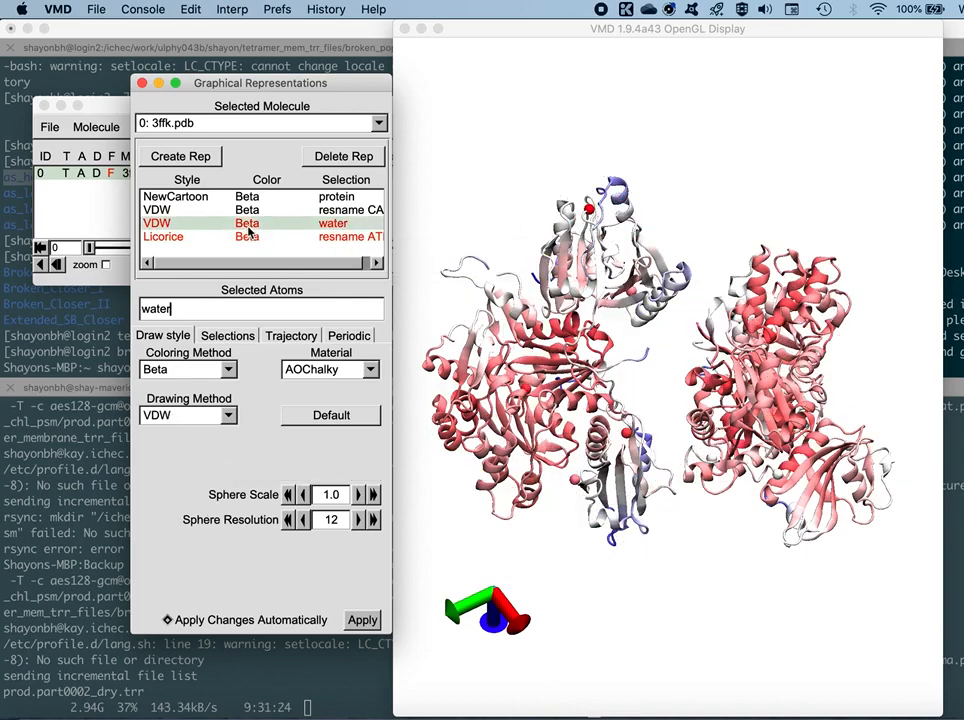
pyautogui.doubleClick(248, 210)
pyautogui.moveTo(695, 627)
pyautogui.mouseDown()
pyautogui.moveTo(686, 590)
pyautogui.moveTo(689, 682)
pyautogui.moveTo(680, 617)
pyautogui.moveTo(683, 632)
pyautogui.moveTo(674, 634)
pyautogui.moveTo(712, 624)
pyautogui.moveTo(708, 598)
pyautogui.moveTo(705, 615)
pyautogui.moveTo(690, 614)
pyautogui.mouseUp()
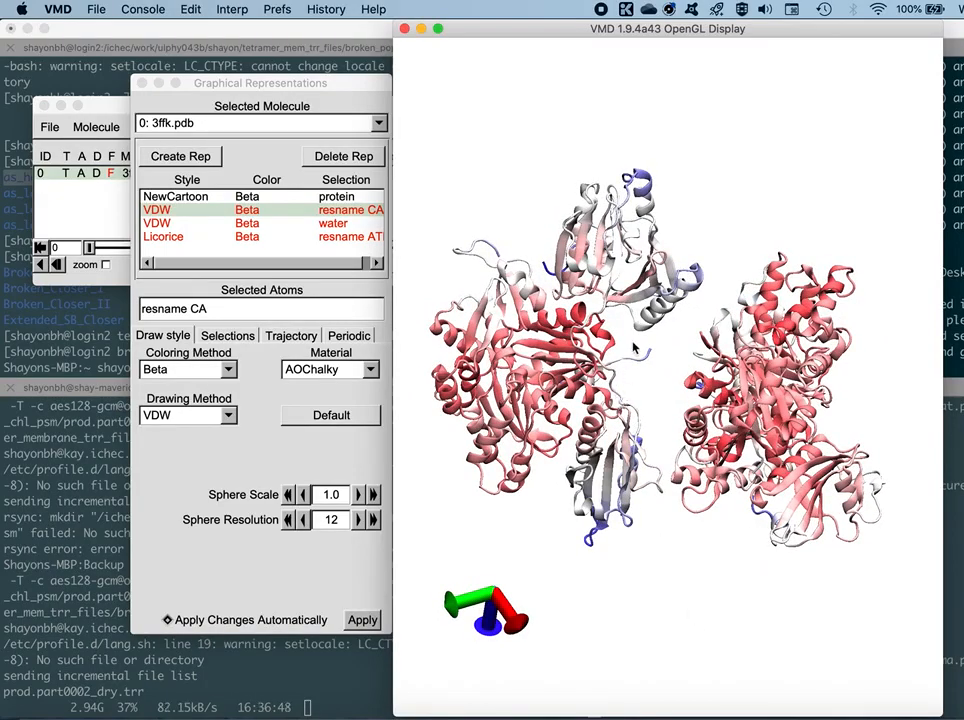
pyautogui.moveTo(631, 345)
pyautogui.mouseDown()
pyautogui.moveTo(657, 343)
pyautogui.moveTo(627, 347)
pyautogui.mouseUp()
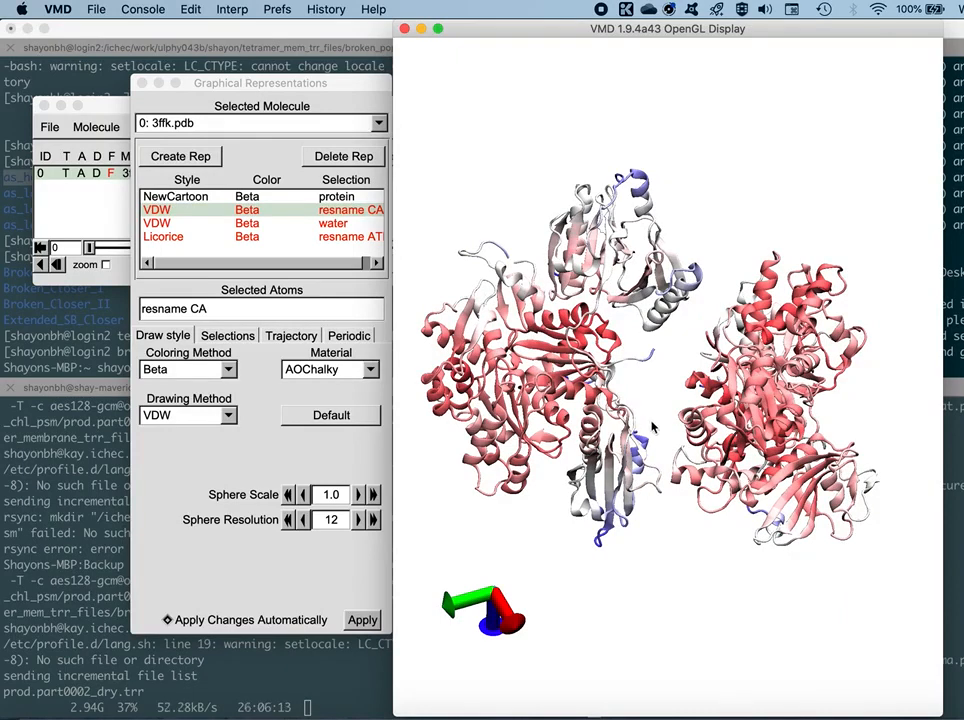
pyautogui.moveTo(675, 548); pyautogui.dragTo(674, 542)
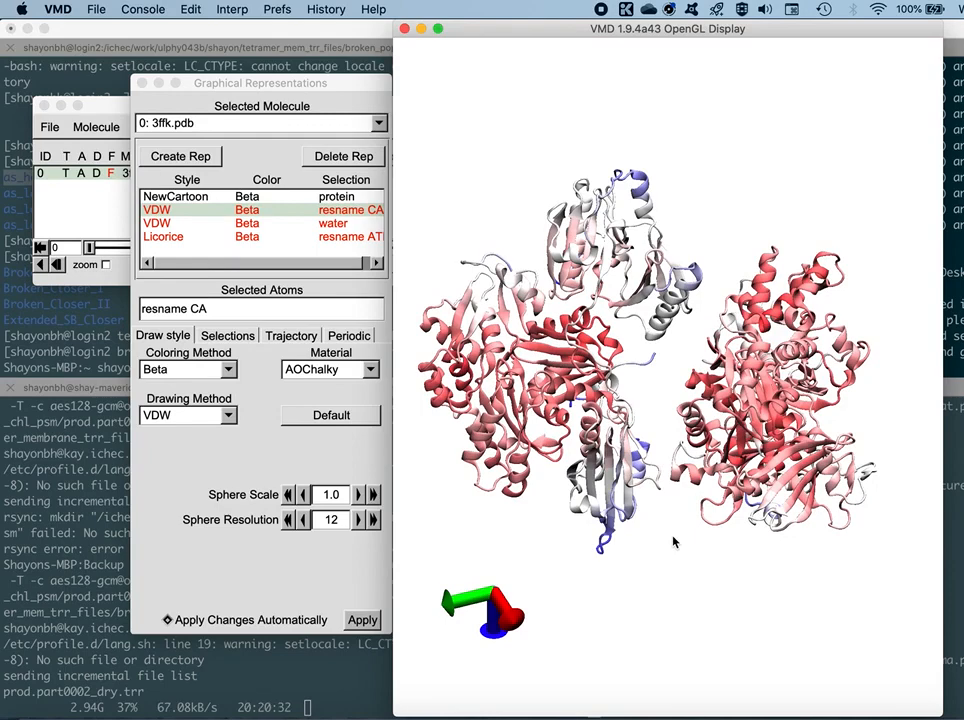
pyautogui.moveTo(674, 540); pyautogui.dragTo(651, 466)
pyautogui.moveTo(577, 387); pyautogui.dragTo(480, 288)
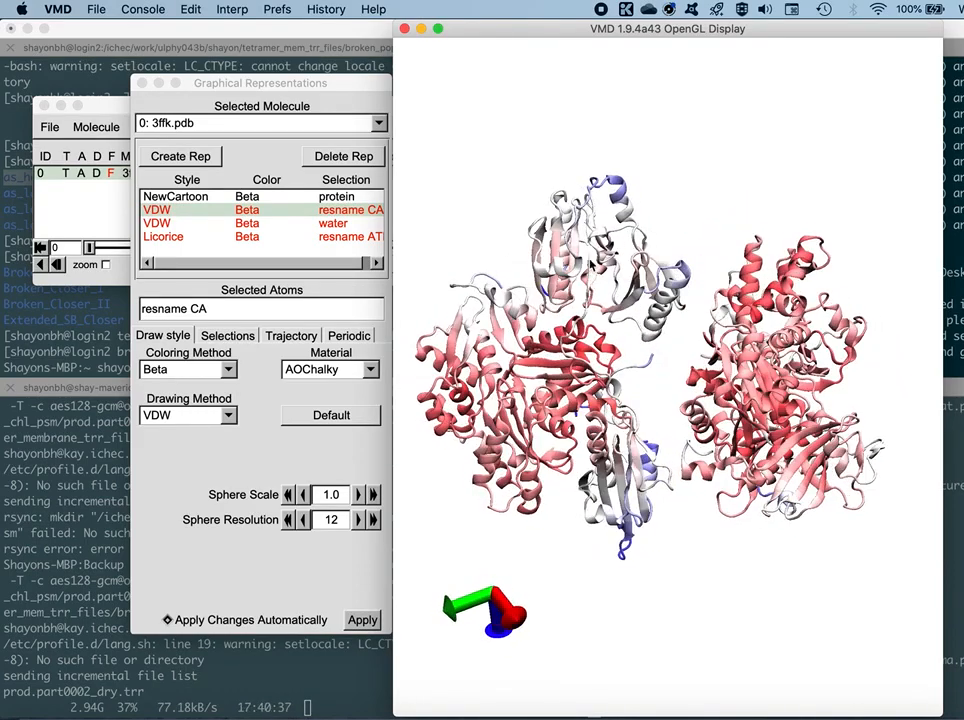
# Step: Examine the protein's Beta coloring from several angles and up close, comparing the core regions with the outer loops and chain ends
pyautogui.scroll(5, 650, 447)
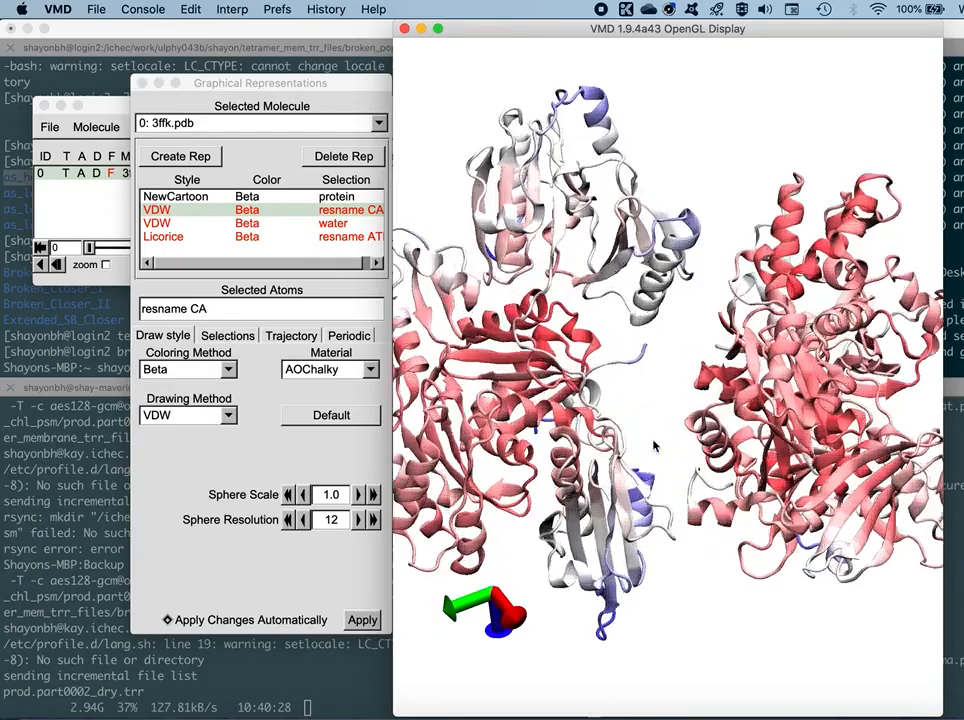
pyautogui.moveTo(628, 429); pyautogui.dragTo(601, 438)
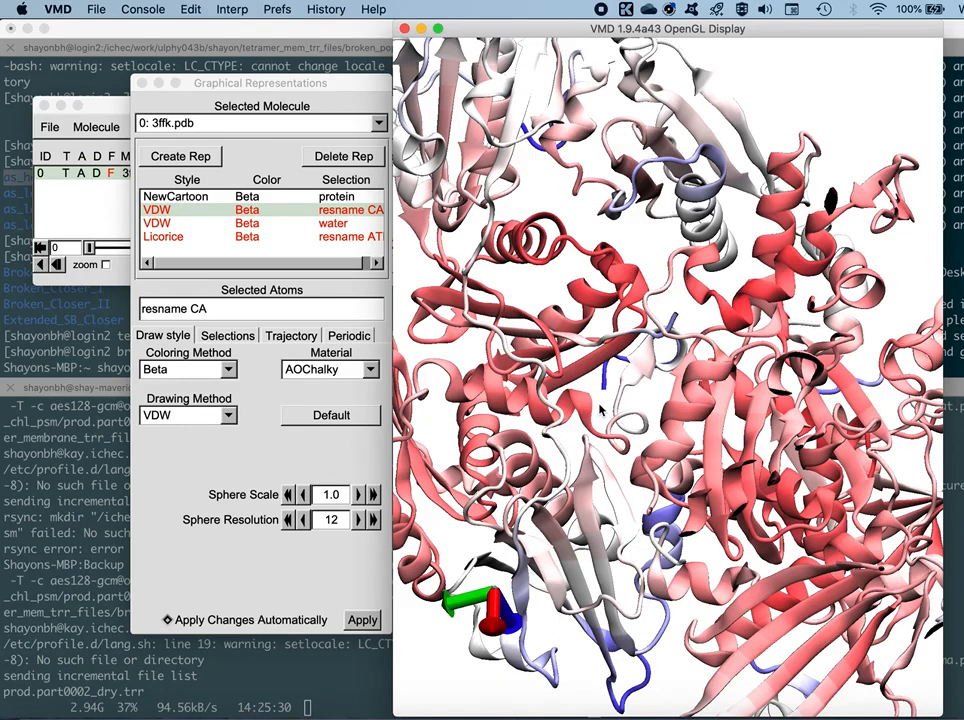
pyautogui.scroll(-10, 602, 408)
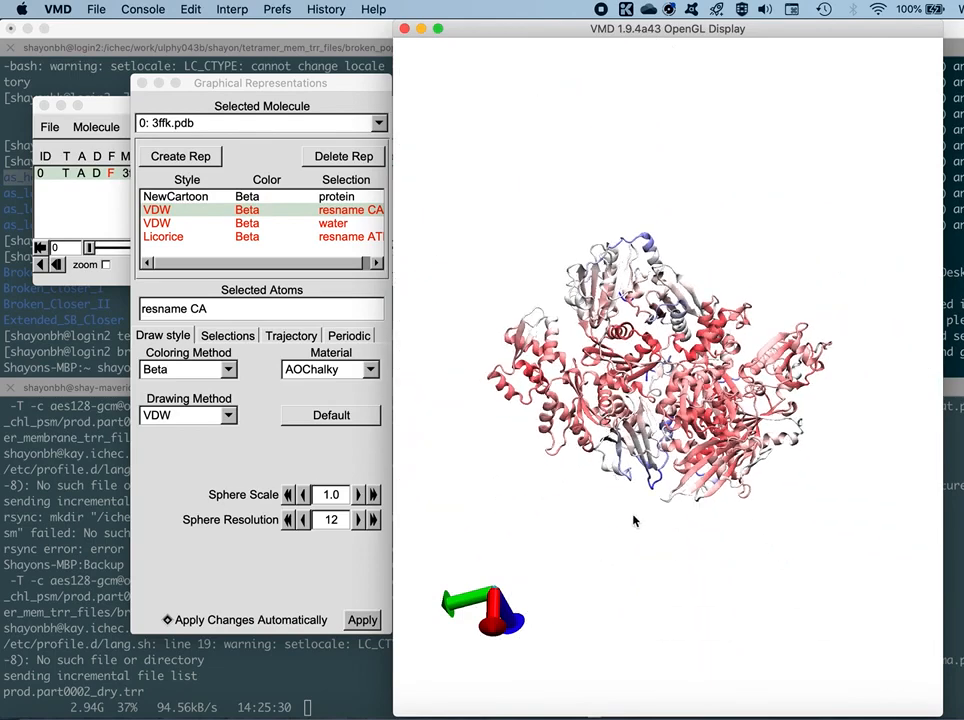
pyautogui.moveTo(633, 518); pyautogui.dragTo(697, 486)
pyautogui.scroll(10, 697, 486)
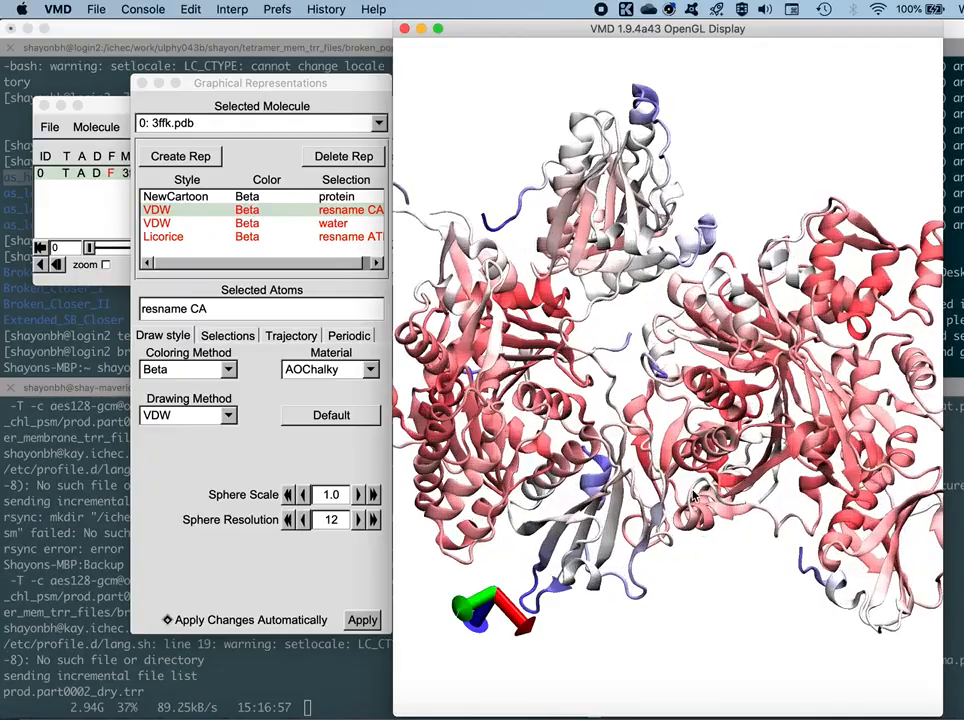
pyautogui.moveTo(628, 398); pyautogui.dragTo(783, 470)
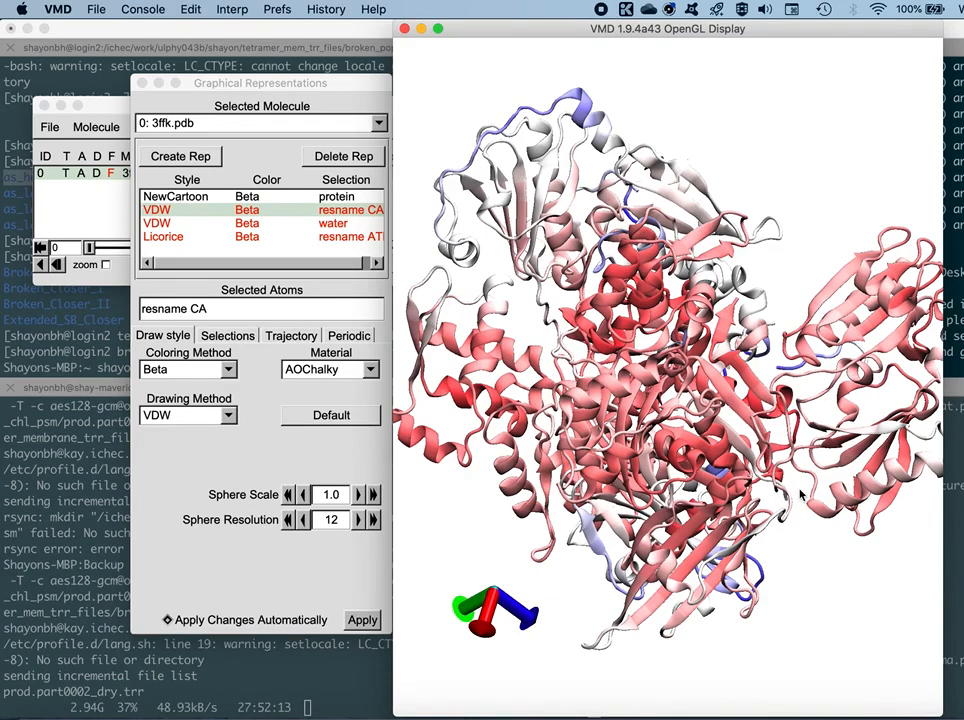
pyautogui.moveTo(815, 578); pyautogui.dragTo(724, 597)
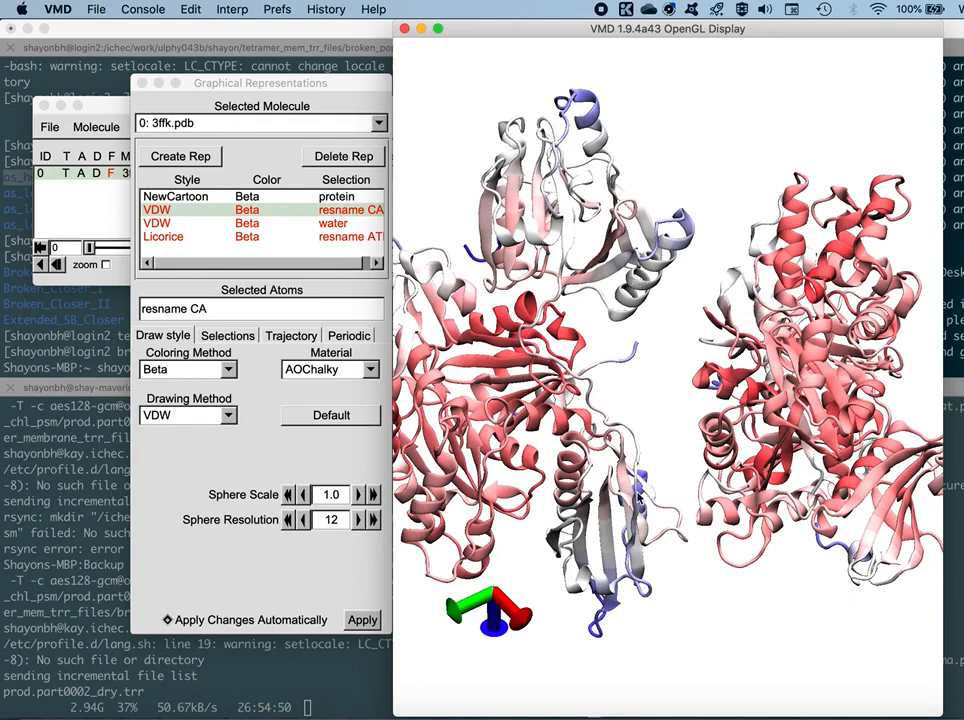
pyautogui.scroll(-3, 677, 580)
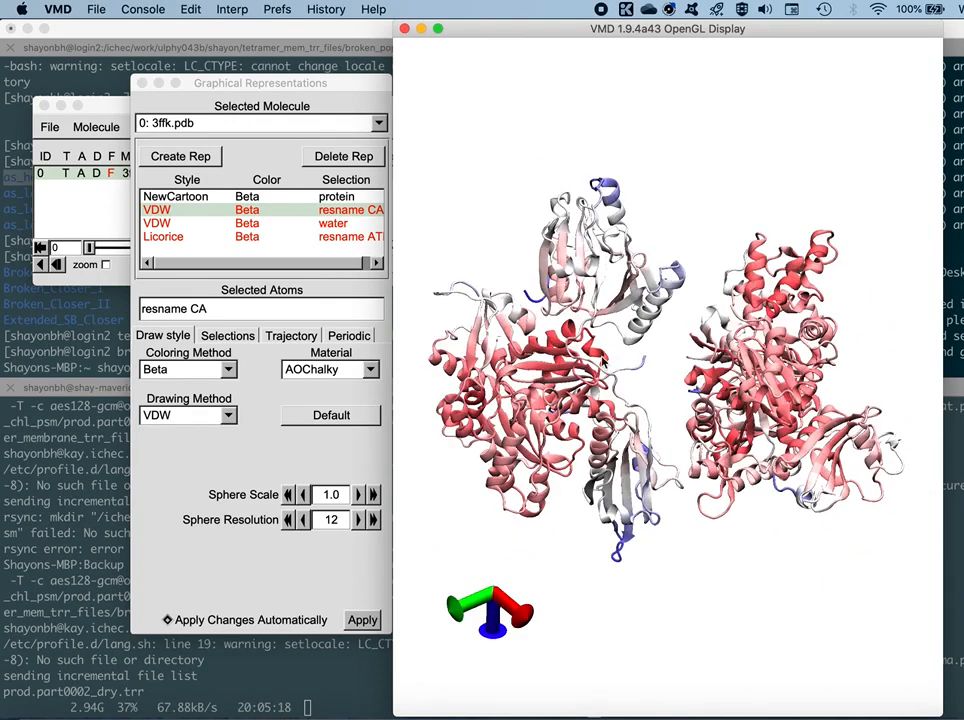
pyautogui.scroll(-2, 634, 357)
pyautogui.moveTo(635, 358); pyautogui.dragTo(635, 343)
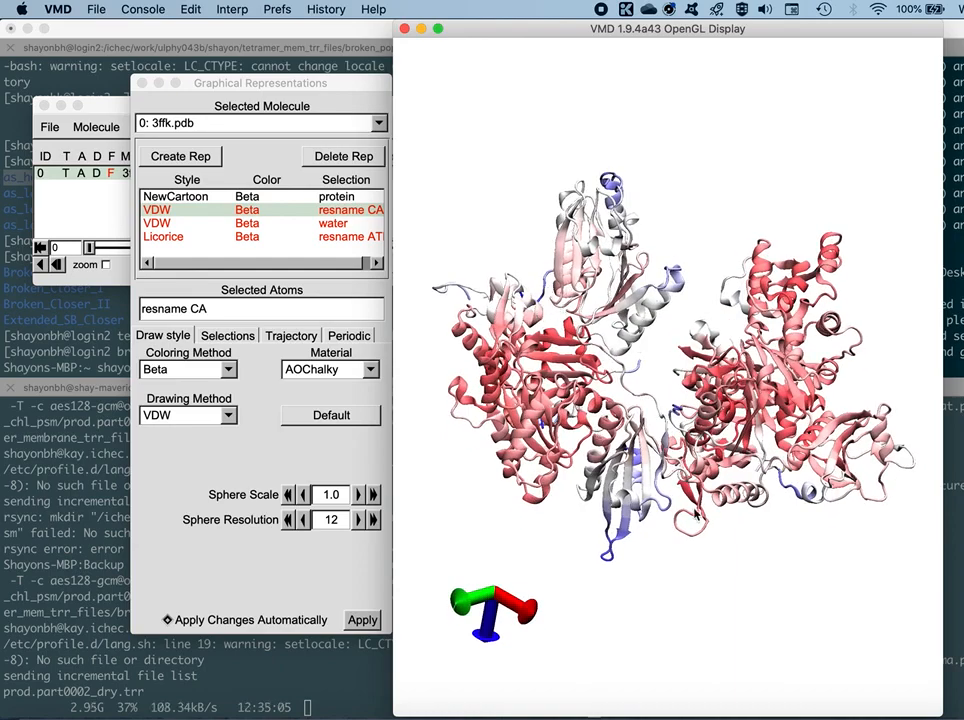
pyautogui.moveTo(724, 513); pyautogui.dragTo(743, 465)
pyautogui.scroll(3, 715, 536)
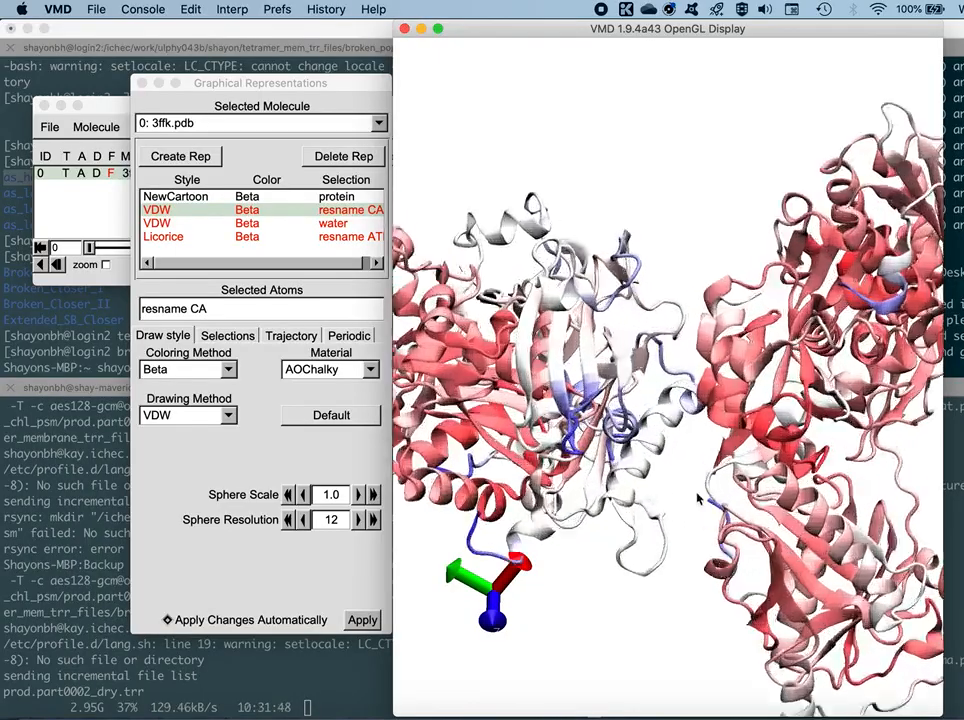
pyautogui.moveTo(700, 495); pyautogui.dragTo(741, 623)
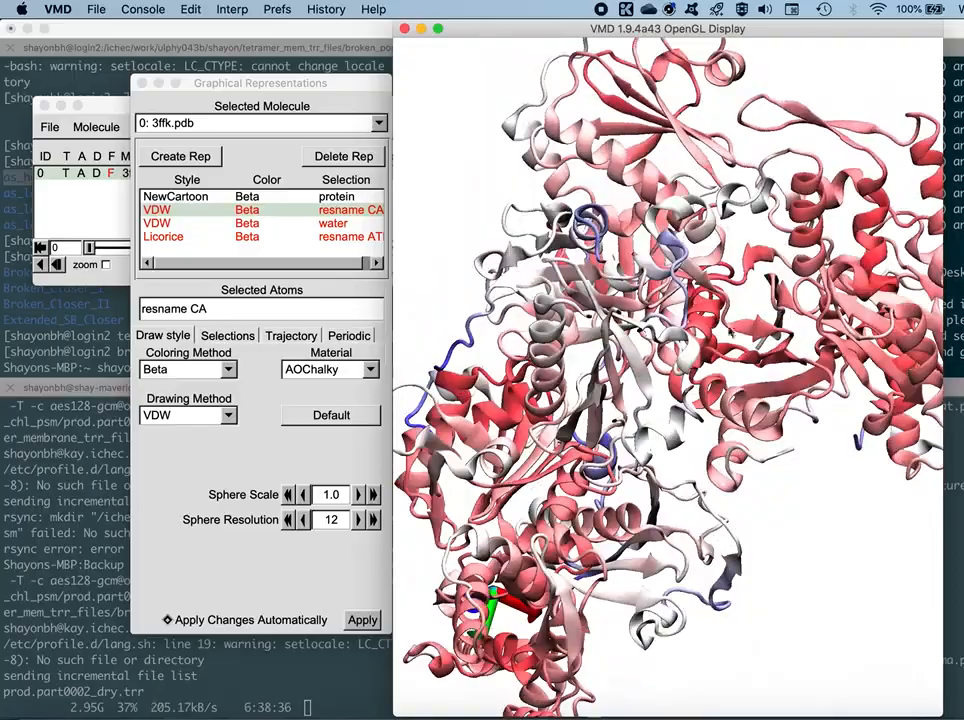
pyautogui.moveTo(800, 541); pyautogui.dragTo(718, 513)
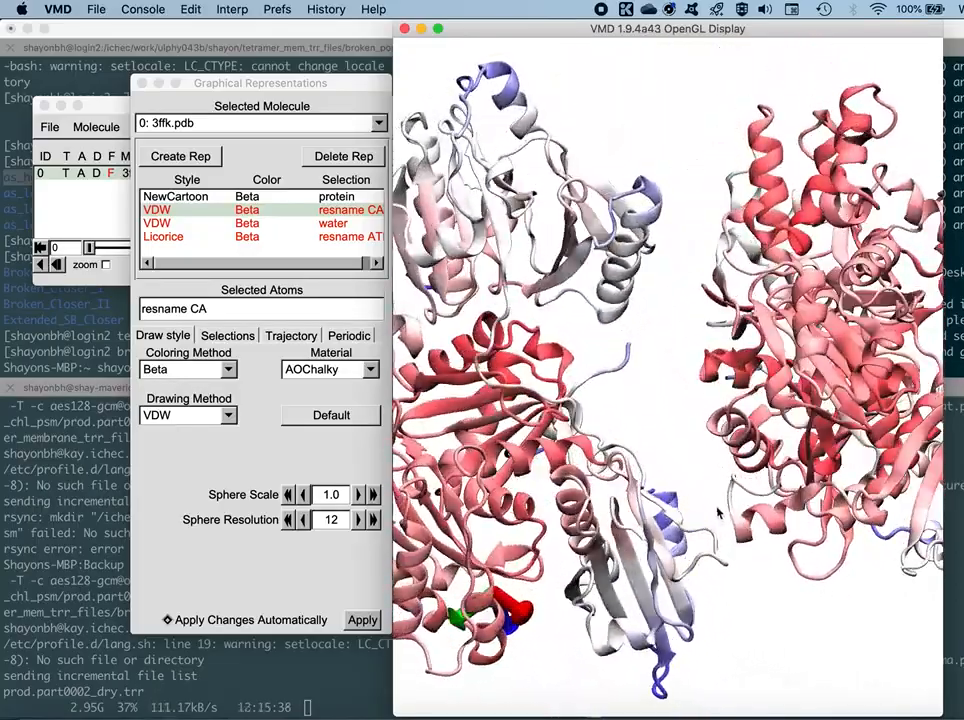
pyautogui.scroll(-2, 720, 516)
pyautogui.scroll(-2, 740, 540)
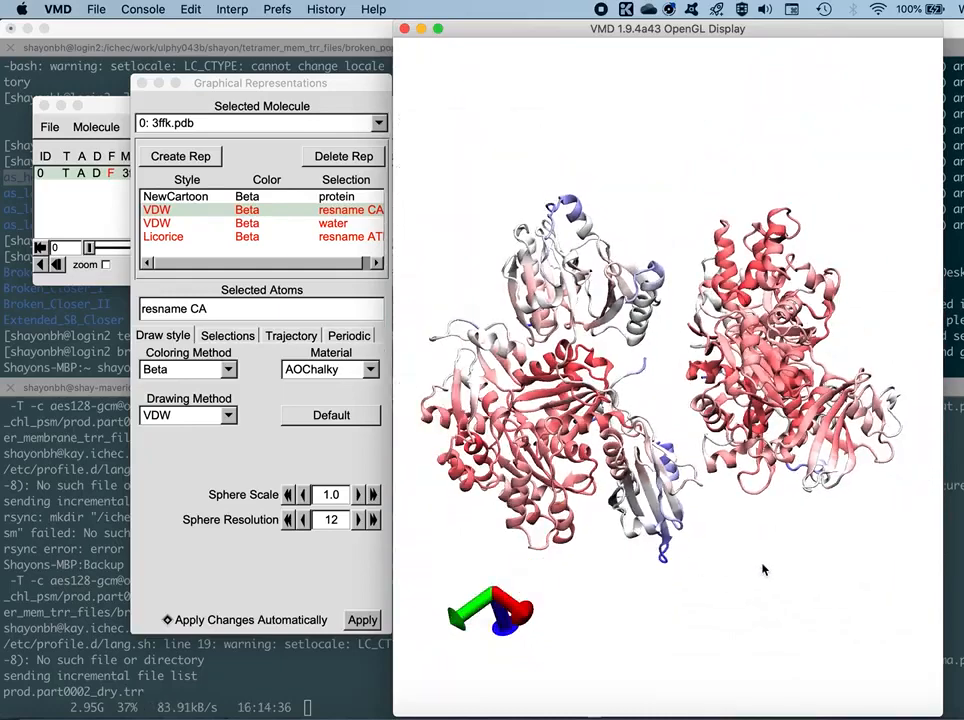
pyautogui.moveTo(762, 569); pyautogui.dragTo(710, 577)
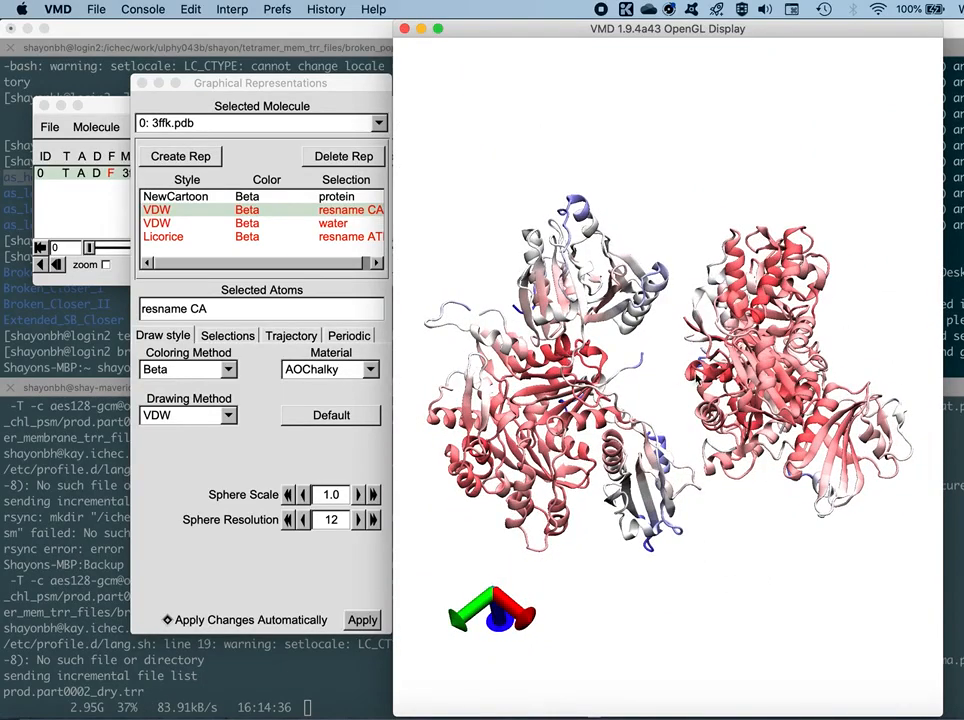
pyautogui.moveTo(742, 499); pyautogui.dragTo(612, 398)
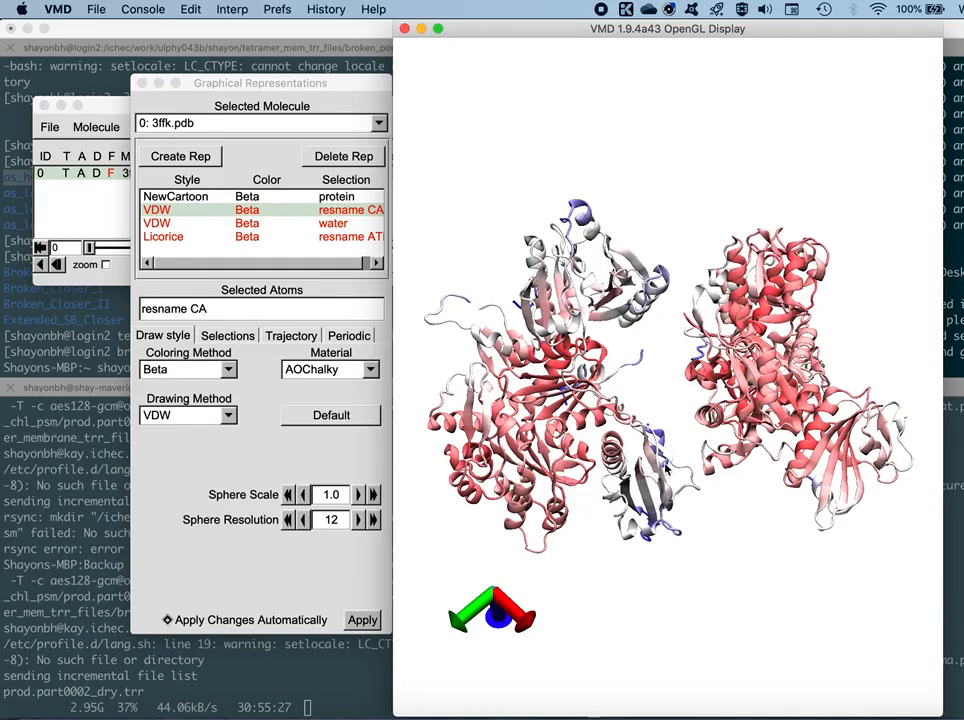
pyautogui.moveTo(618, 346); pyautogui.dragTo(535, 378)
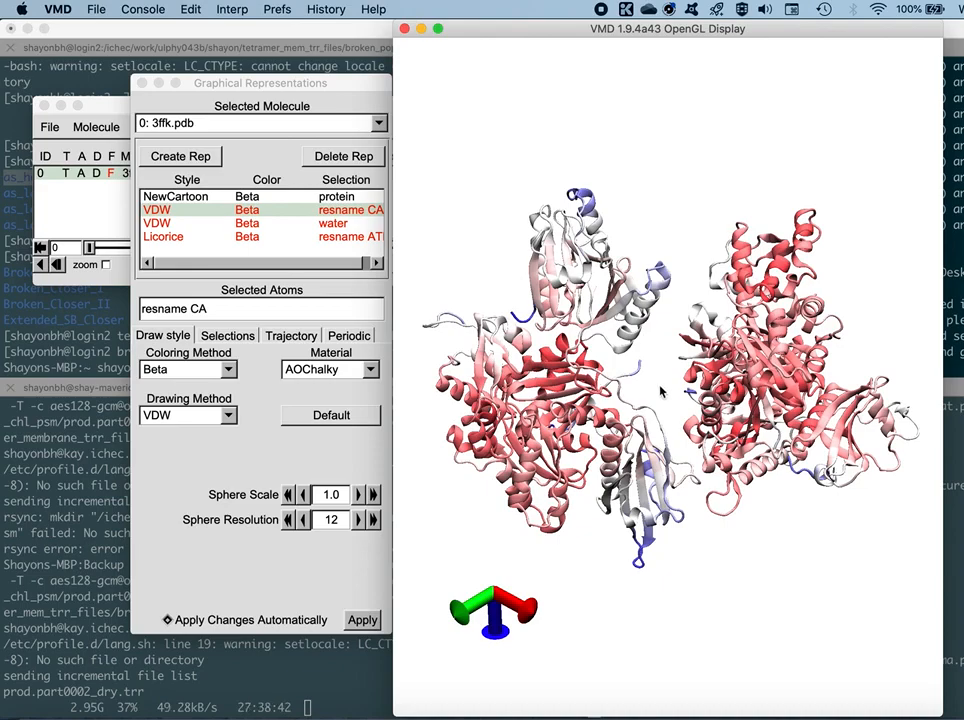
pyautogui.moveTo(698, 550); pyautogui.dragTo(684, 506)
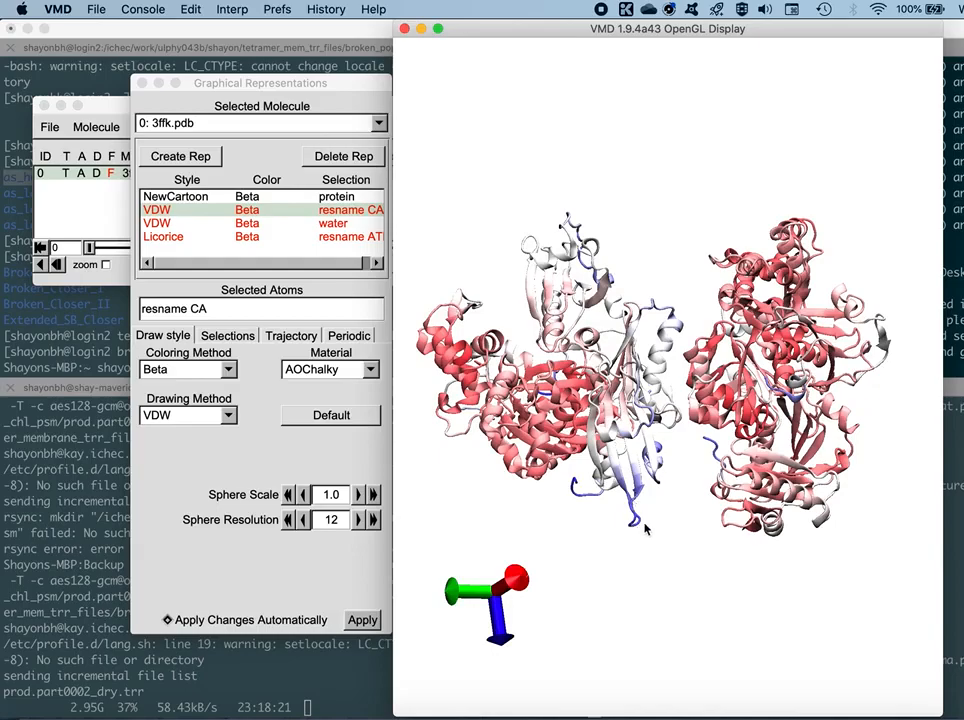
pyautogui.moveTo(645, 530); pyautogui.dragTo(716, 551)
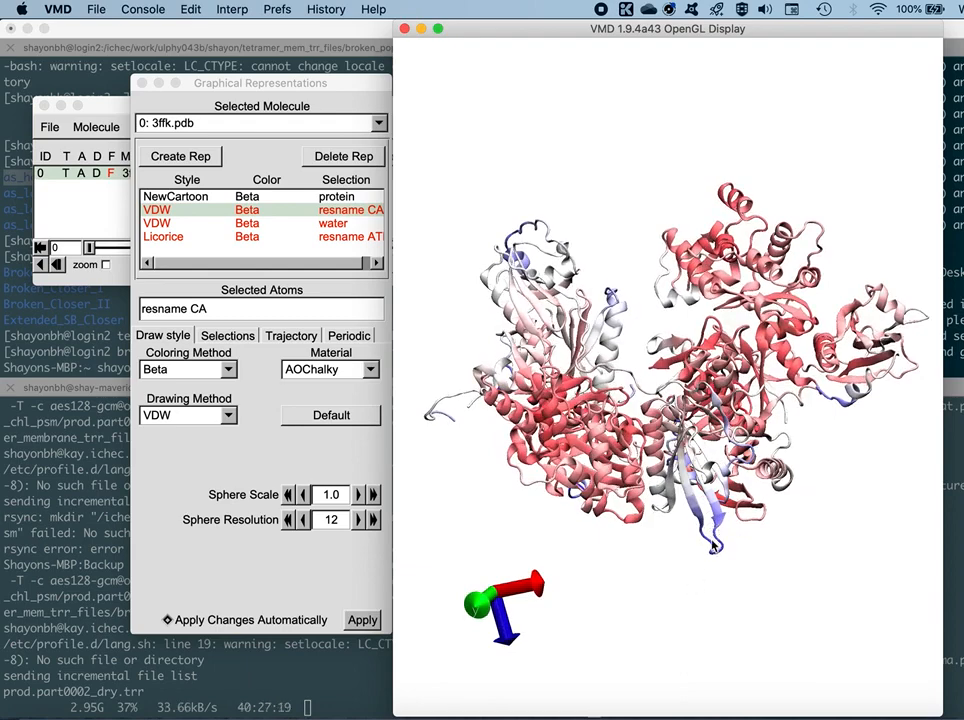
pyautogui.moveTo(429, 193); pyautogui.dragTo(454, 191)
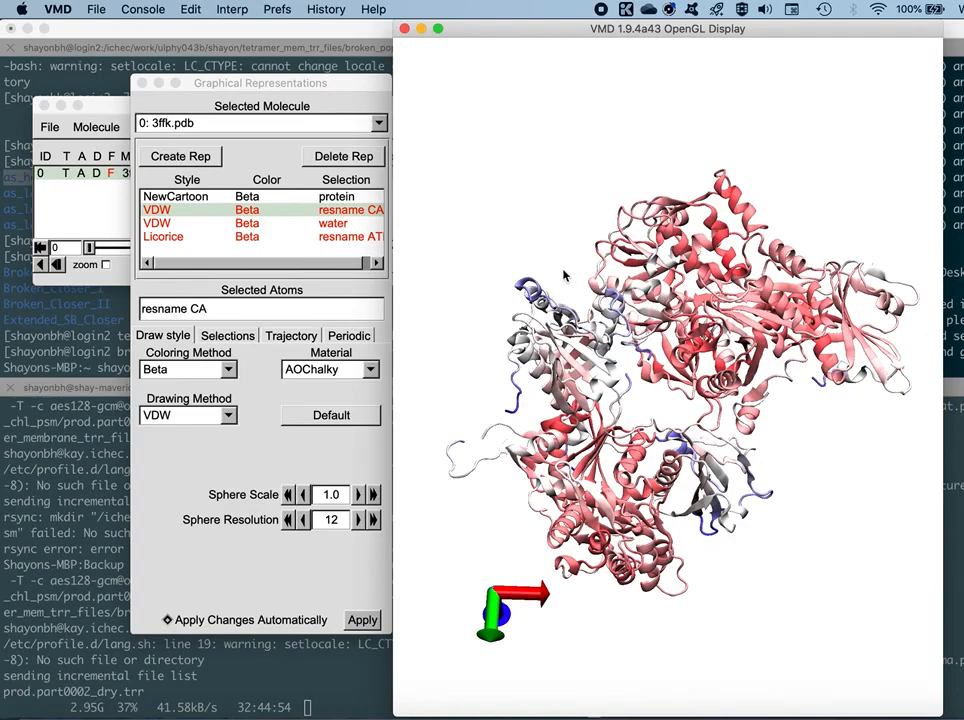
pyautogui.moveTo(563, 276); pyautogui.dragTo(774, 538)
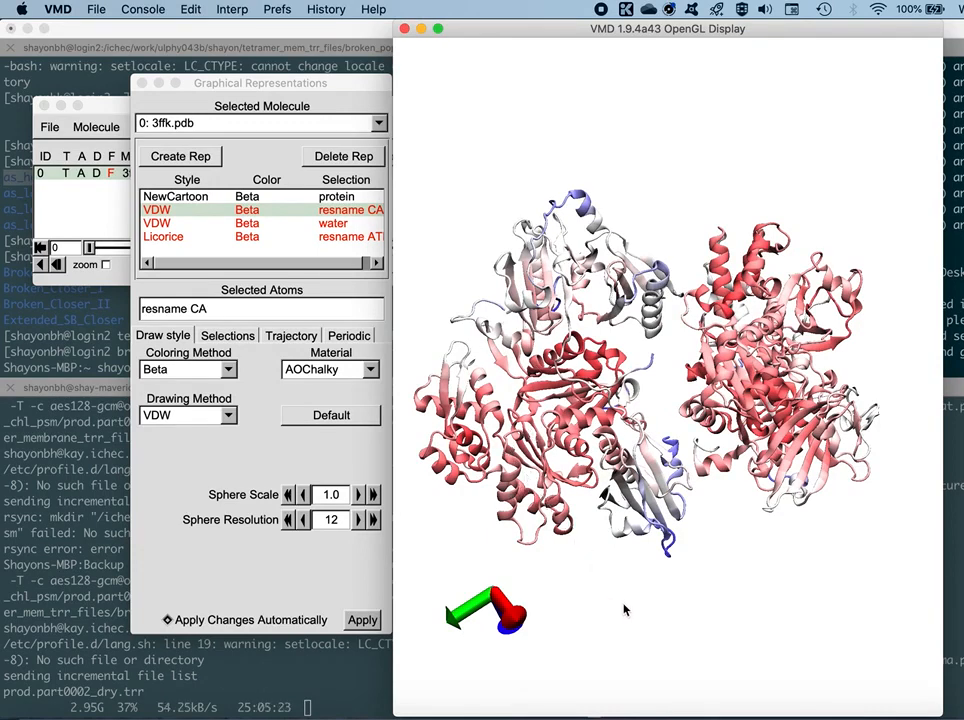
pyautogui.moveTo(626, 609)
pyautogui.mouseDown()
pyautogui.moveTo(624, 591)
pyautogui.moveTo(627, 600)
pyautogui.mouseUp()
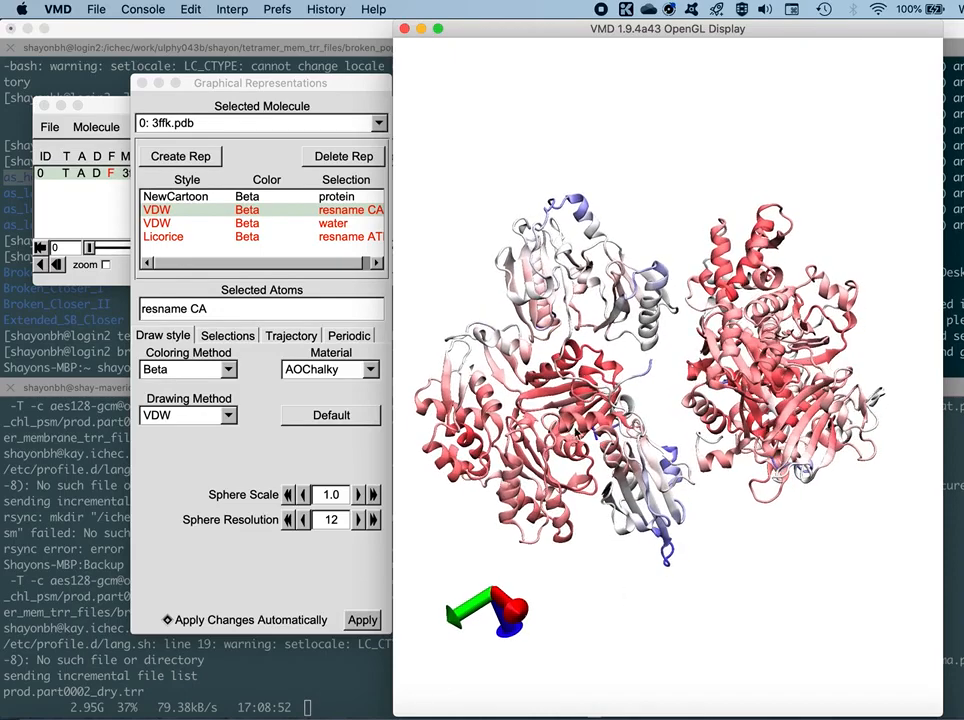
# Step: Hide the protein representation, show only the resname CA representation and examine the Beta coloring of the calcium atoms
pyautogui.click(208, 198)
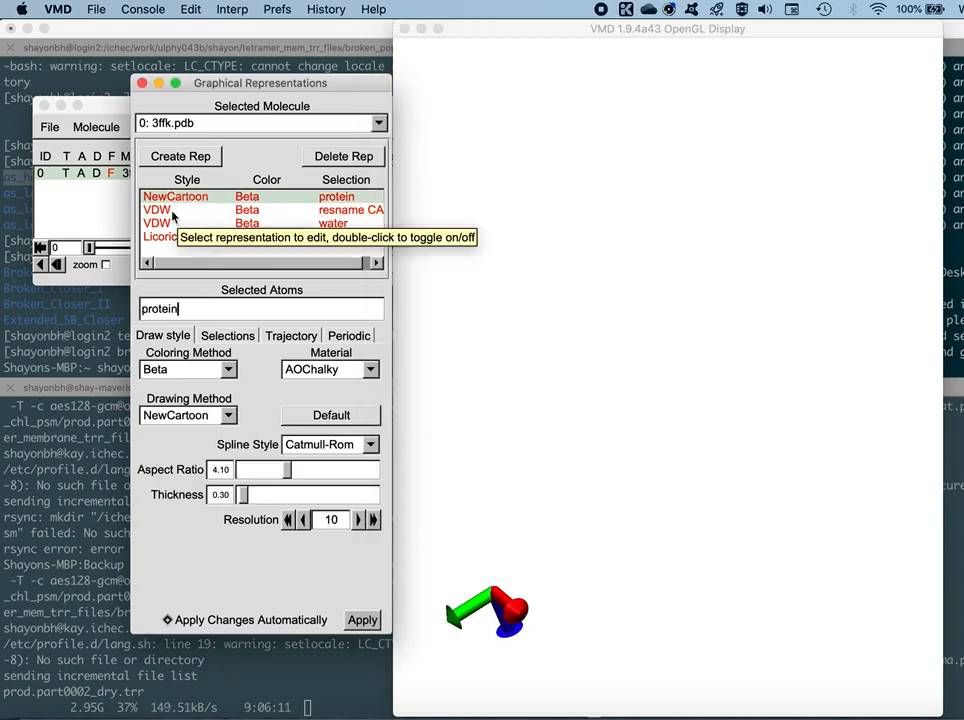
pyautogui.click(243, 210)
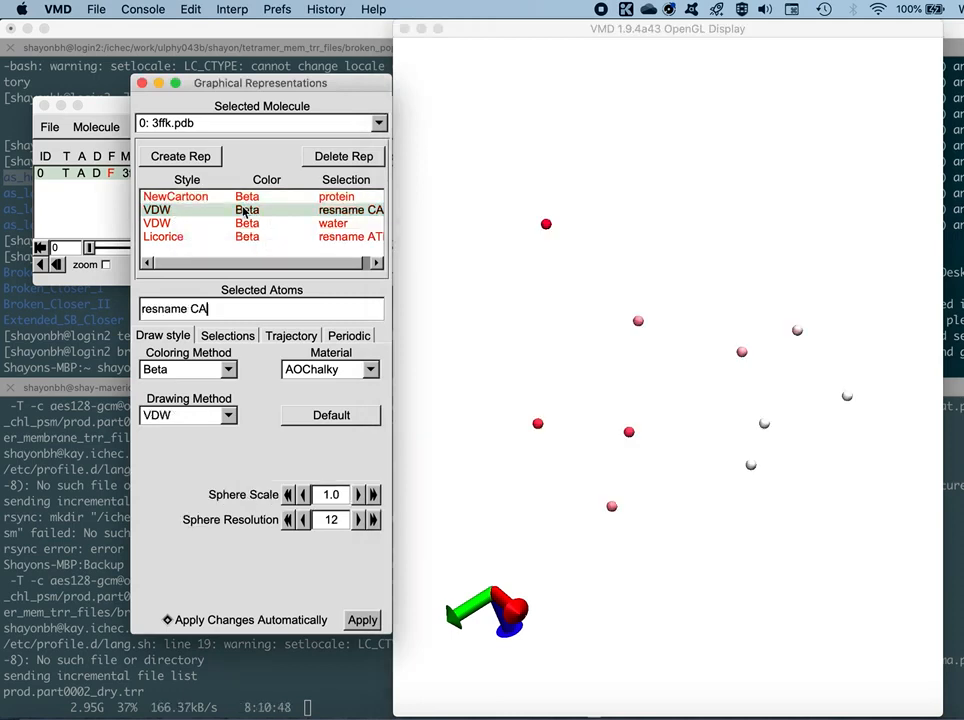
pyautogui.click(608, 372)
pyautogui.moveTo(608, 372); pyautogui.dragTo(613, 413)
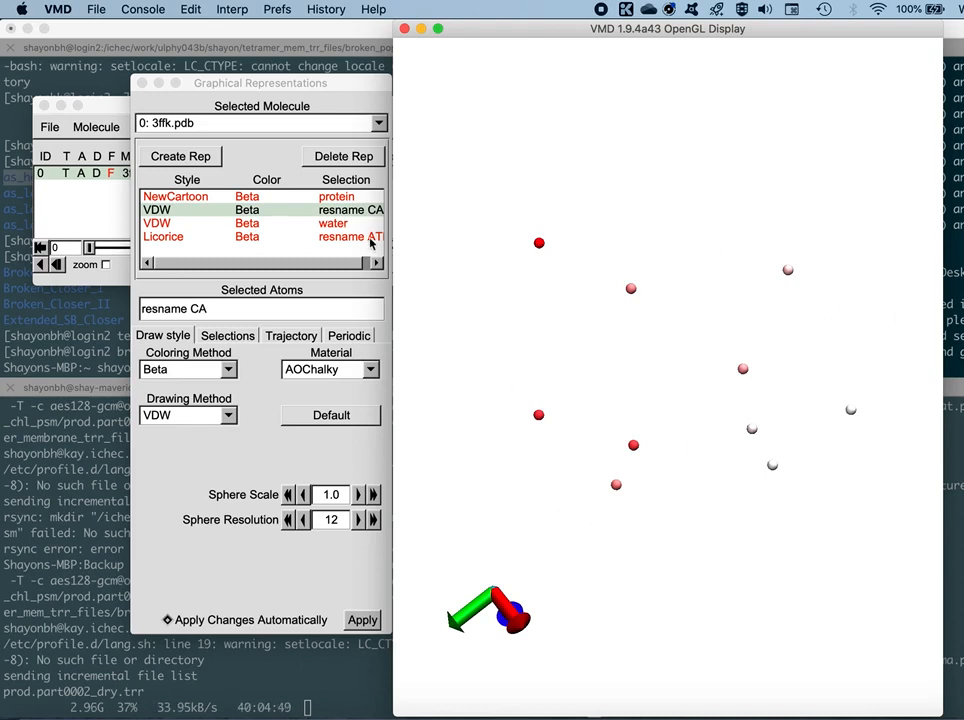
# Step: Switch the display from the resname CA representation to the water representation and examine the Beta coloring of the water molecules
pyautogui.doubleClick(239, 210)
pyautogui.doubleClick(245, 224)
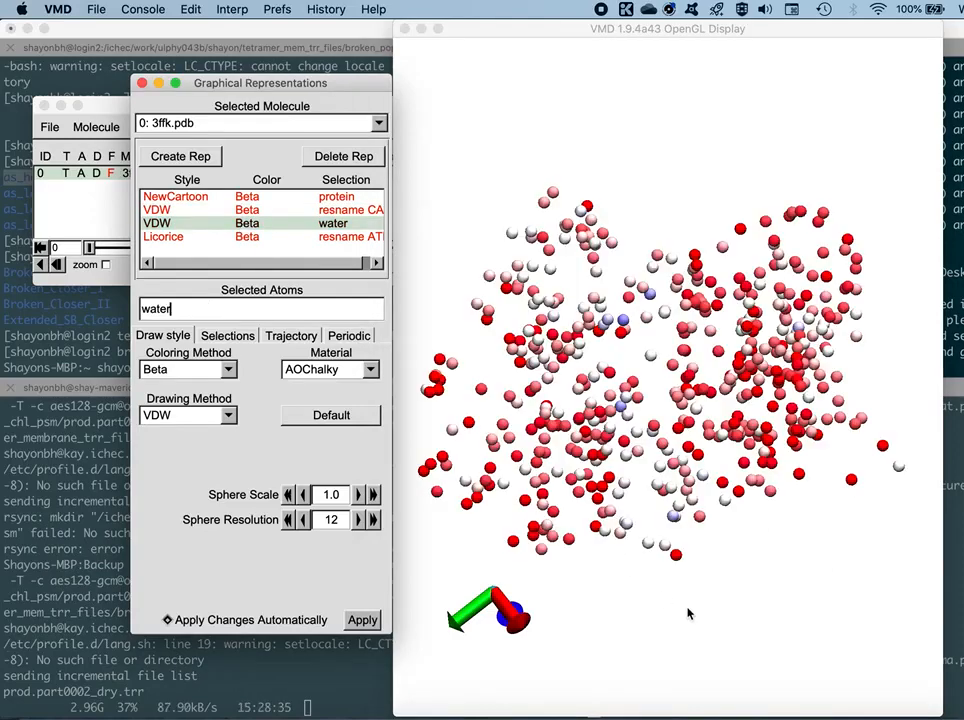
pyautogui.moveTo(688, 613); pyautogui.dragTo(654, 404)
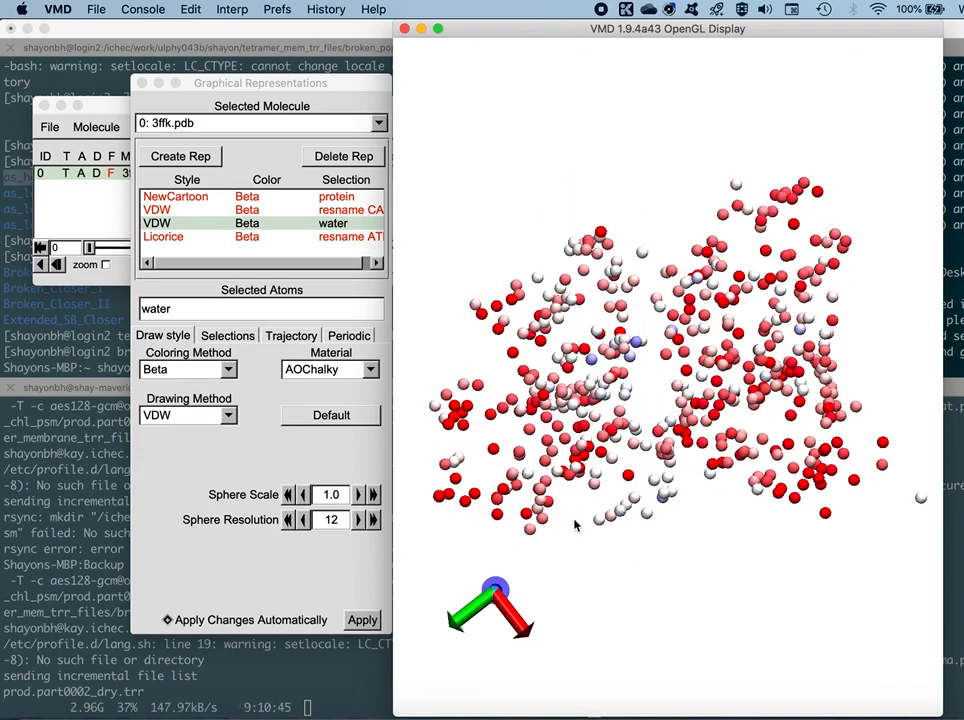
pyautogui.moveTo(649, 390); pyautogui.dragTo(634, 343)
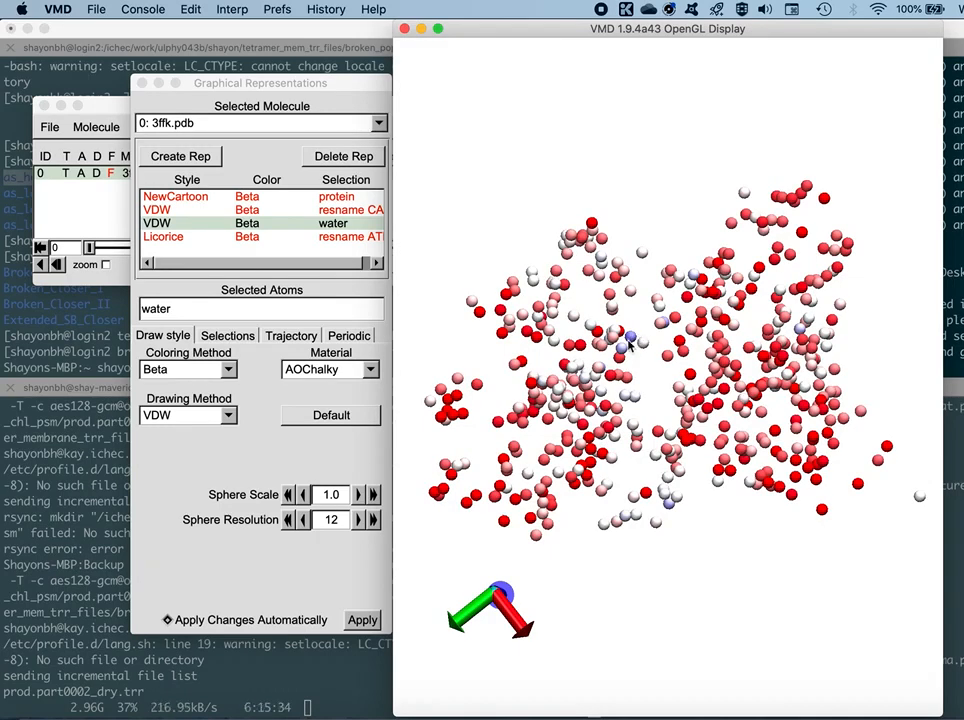
pyautogui.moveTo(646, 383); pyautogui.dragTo(653, 396)
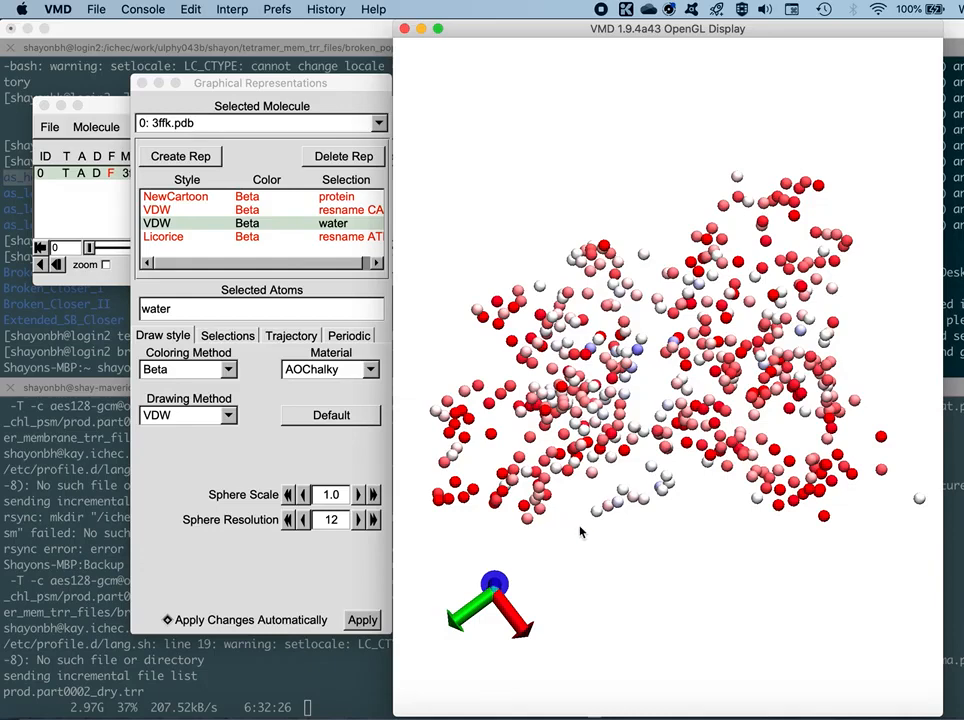
# Step: Switch the display from the water representation to the resname ATP representation and examine the Beta coloring of the ATP molecules
pyautogui.doubleClick(304, 223)
pyautogui.doubleClick(315, 237)
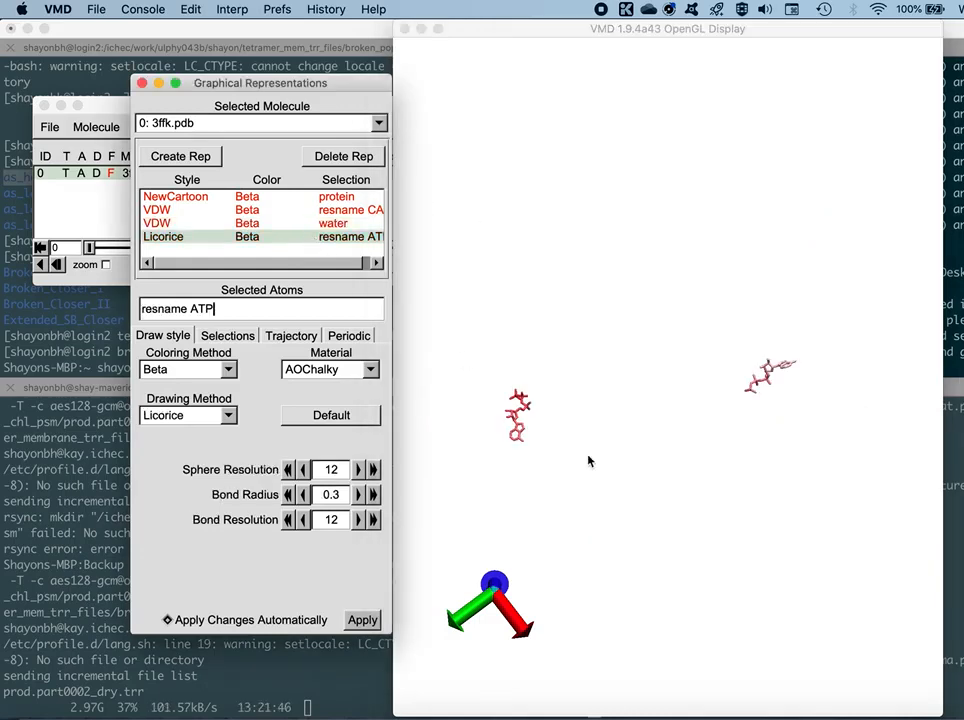
pyautogui.moveTo(588, 461); pyautogui.dragTo(632, 502)
pyautogui.scroll(2, 660, 511)
pyautogui.scroll(-2, 660, 511)
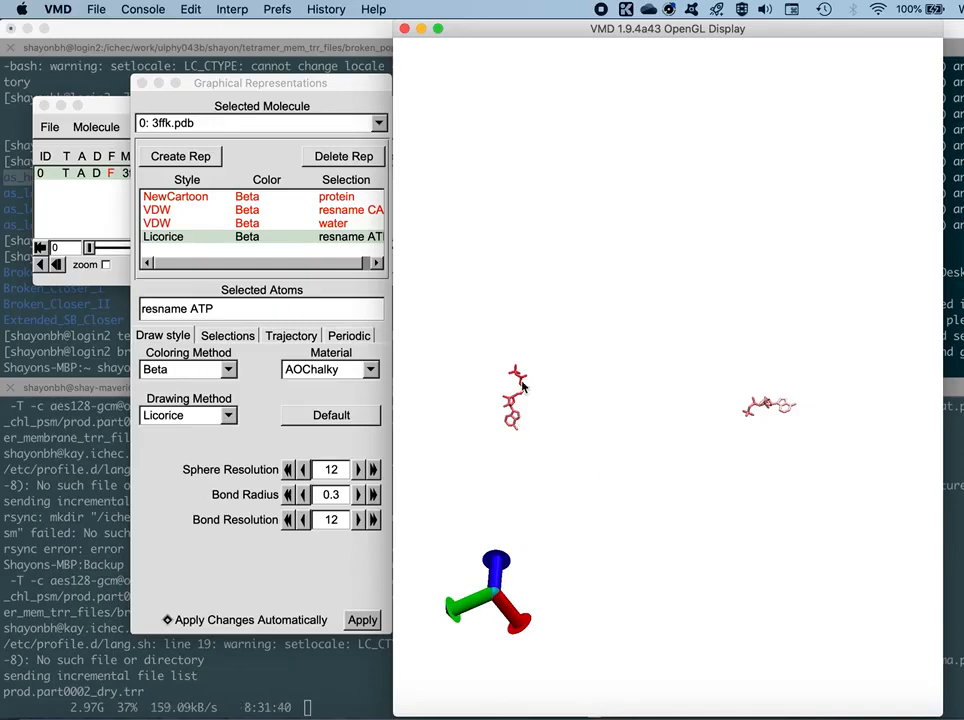
# Step: Hide the resname ATP representation, move the open windows apart and open the Sequence Viewer for 3ffk.pdb
pyautogui.doubleClick(283, 237)
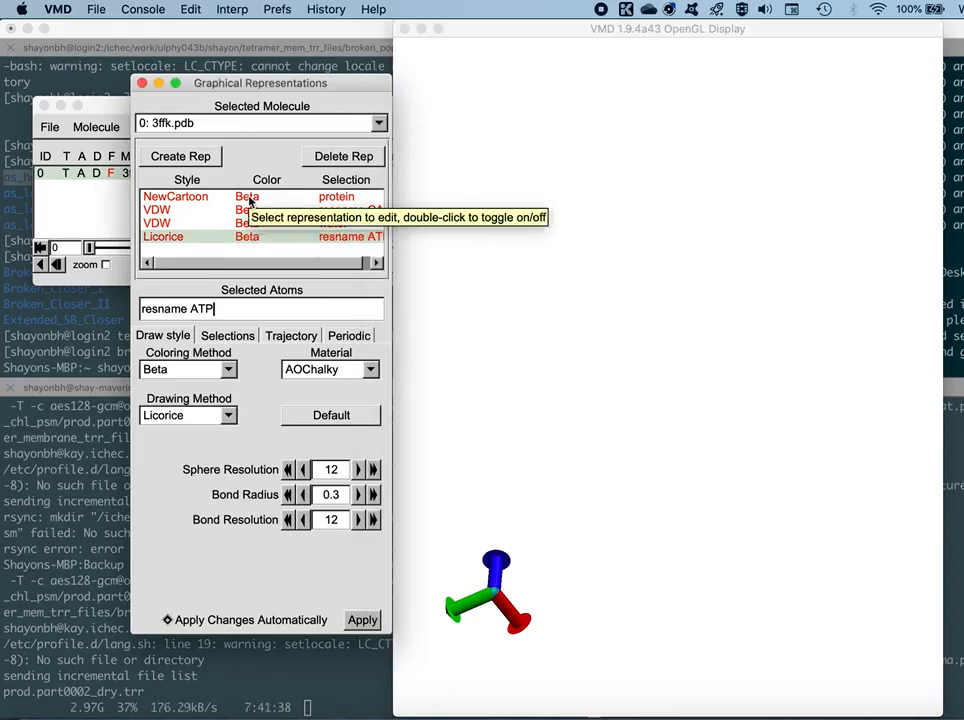
pyautogui.moveTo(242, 86); pyautogui.dragTo(607, 133)
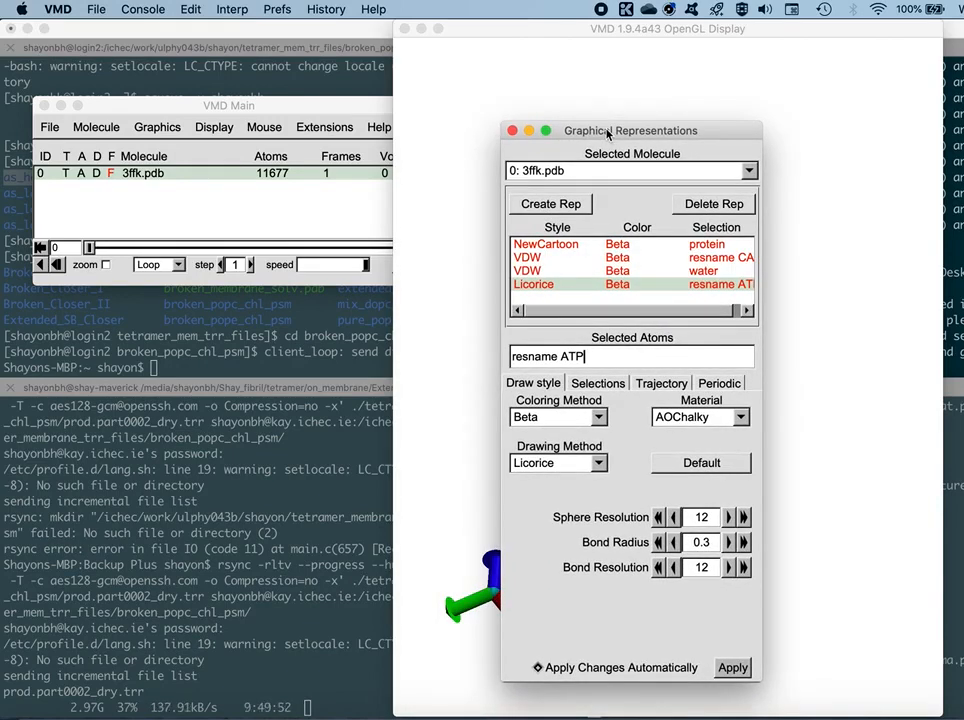
pyautogui.moveTo(607, 133); pyautogui.dragTo(632, 133)
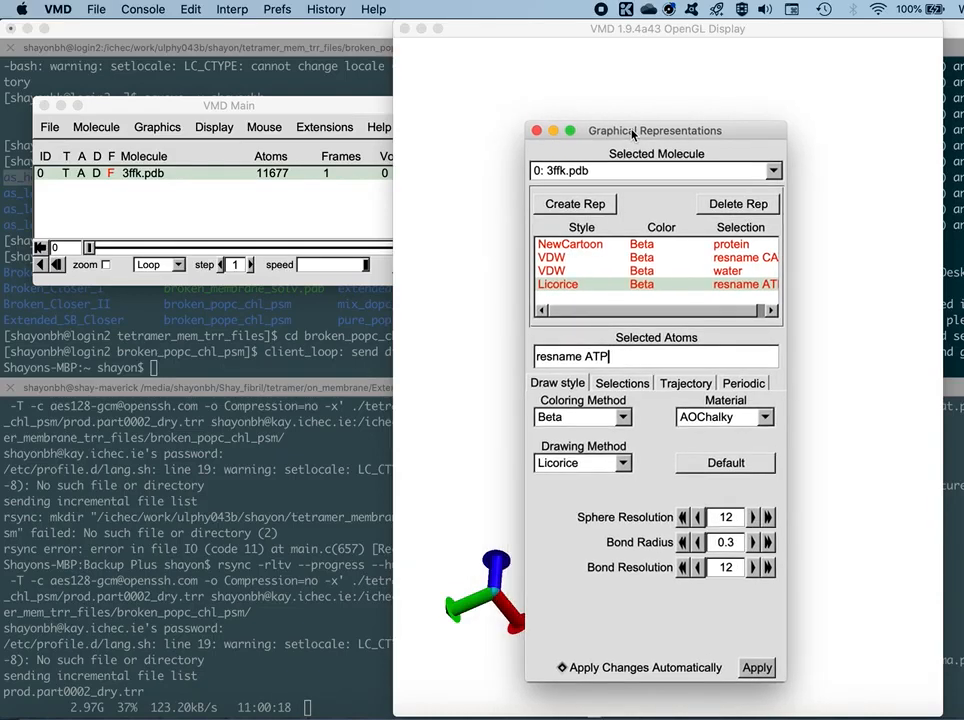
pyautogui.moveTo(320, 105); pyautogui.dragTo(340, 89)
pyautogui.click(309, 115)
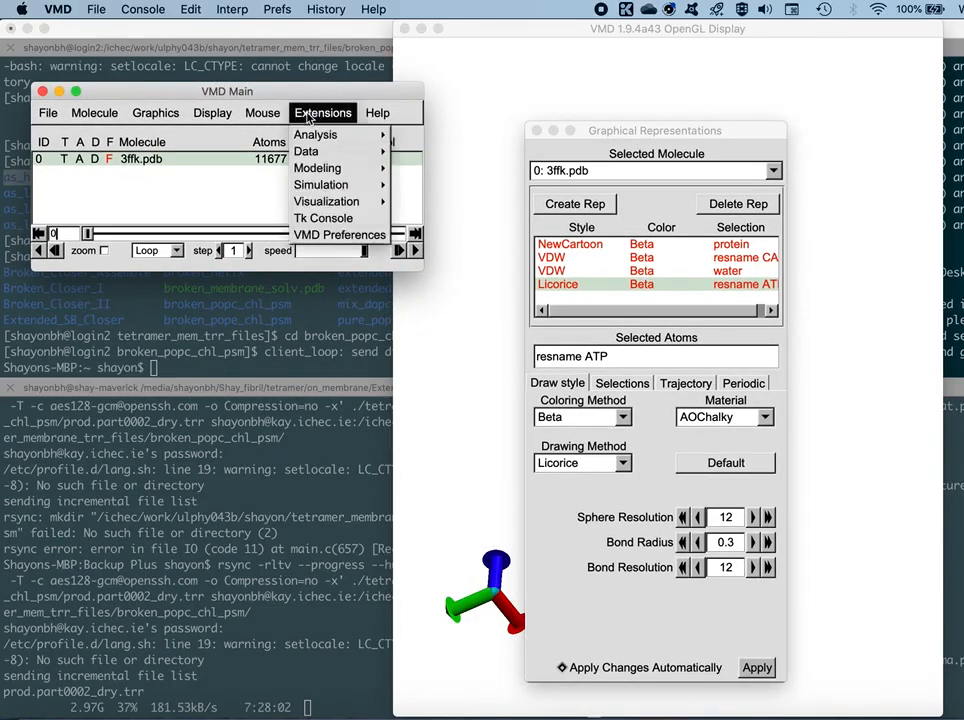
pyautogui.moveTo(323, 137)
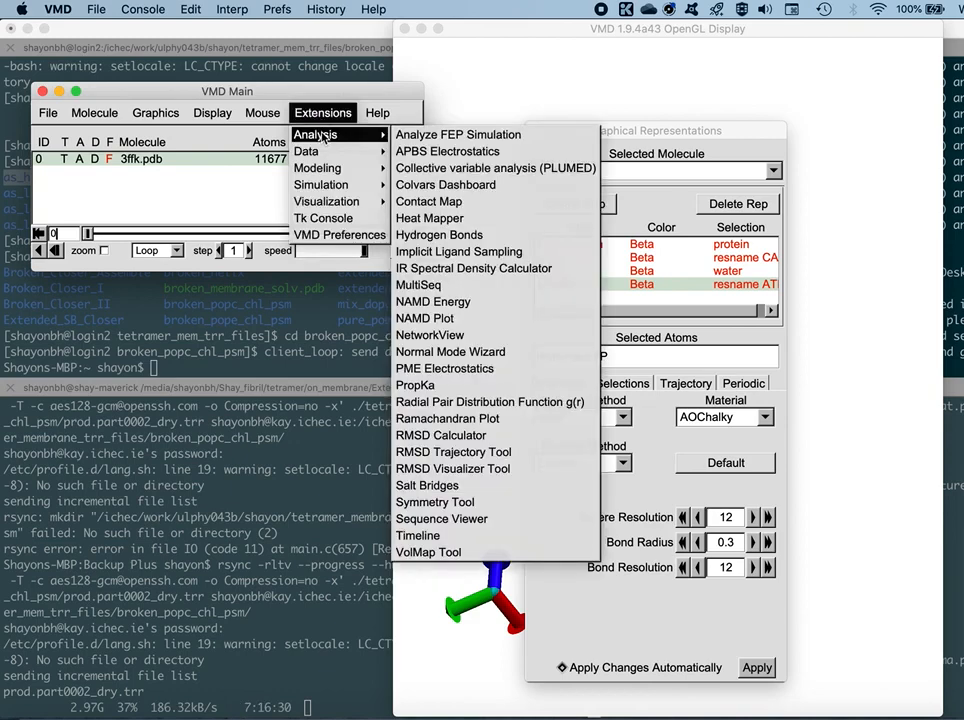
pyautogui.click(473, 518)
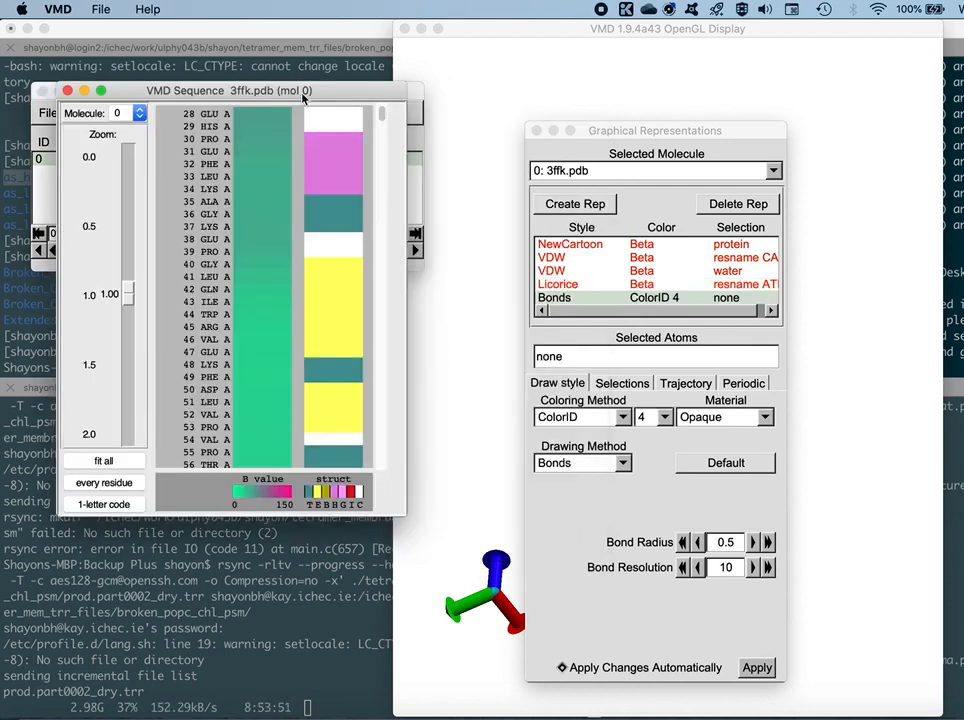
# Step: Show the protein representation again, move the Sequence and Graphical Representations windows off the model, and rotate the structure upright
pyautogui.moveTo(316, 95); pyautogui.dragTo(373, 232)
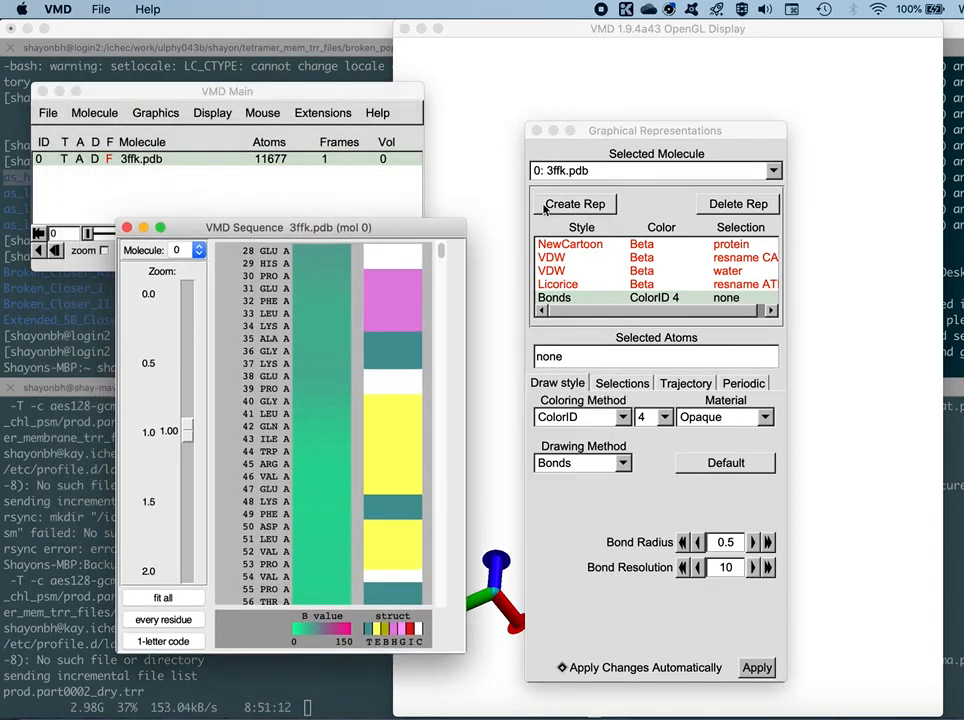
pyautogui.doubleClick(580, 244)
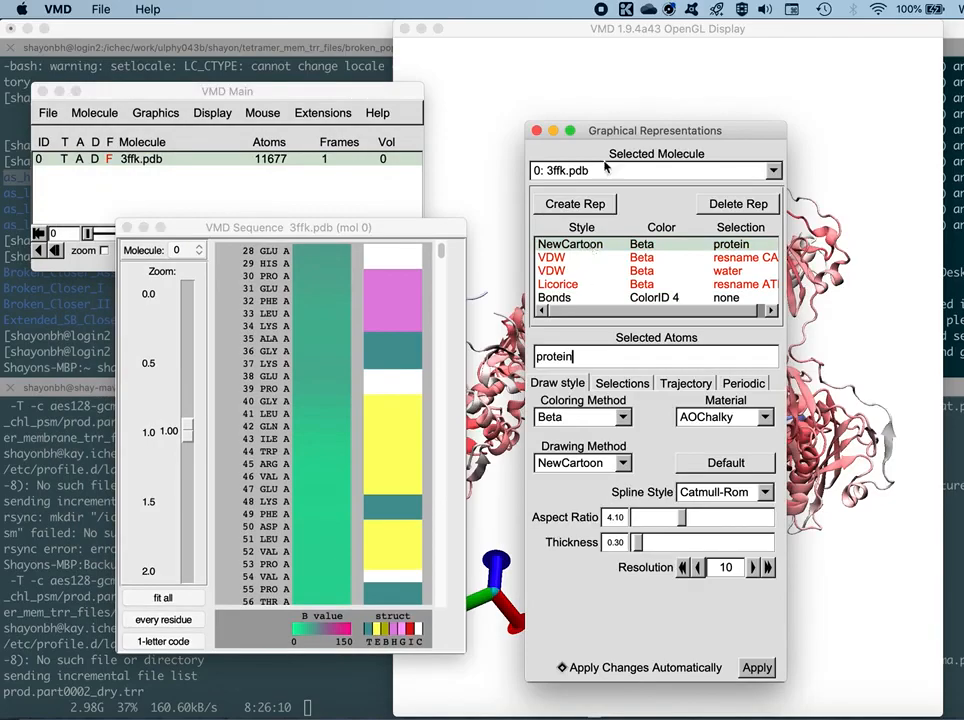
pyautogui.moveTo(611, 135); pyautogui.dragTo(913, 123)
pyautogui.moveTo(842, 122); pyautogui.dragTo(856, 91)
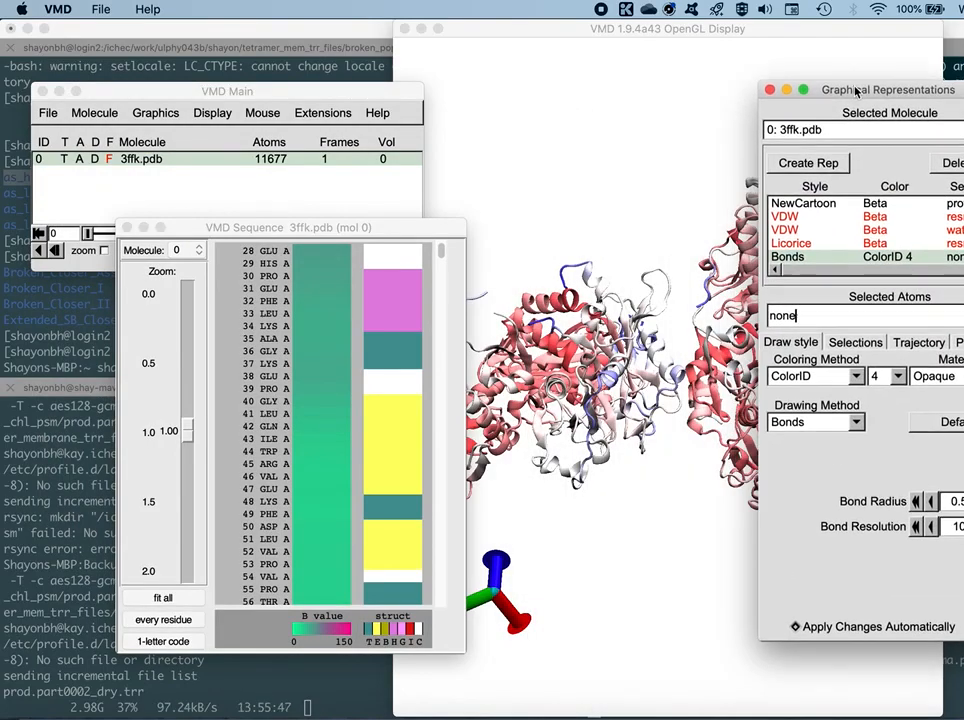
pyautogui.click(646, 499)
pyautogui.moveTo(646, 499); pyautogui.dragTo(704, 525)
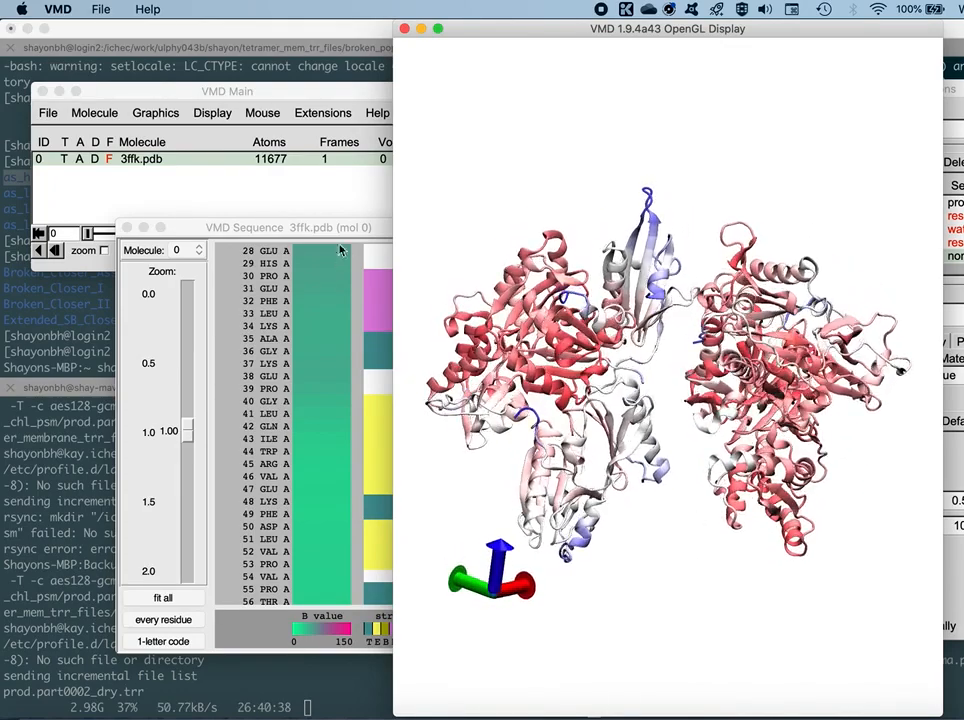
# Step: Review the Sequence Viewer's residue list from chain A through the CA and ATP entries at its end, and return to the first residue
pyautogui.moveTo(289, 228); pyautogui.dragTo(247, 198)
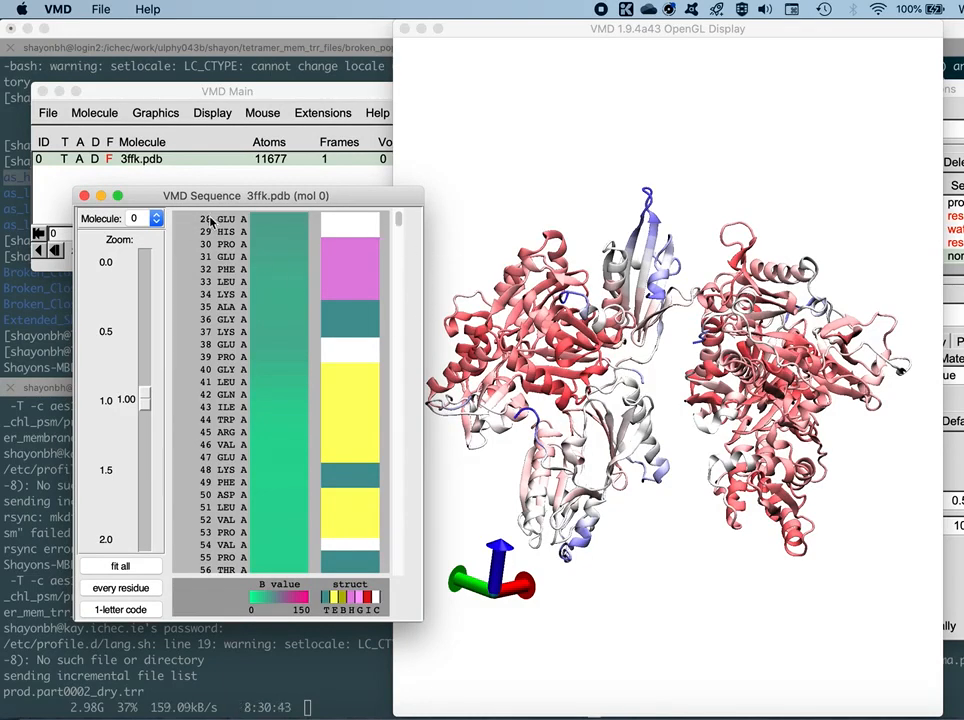
pyautogui.moveTo(396, 222); pyautogui.dragTo(399, 594)
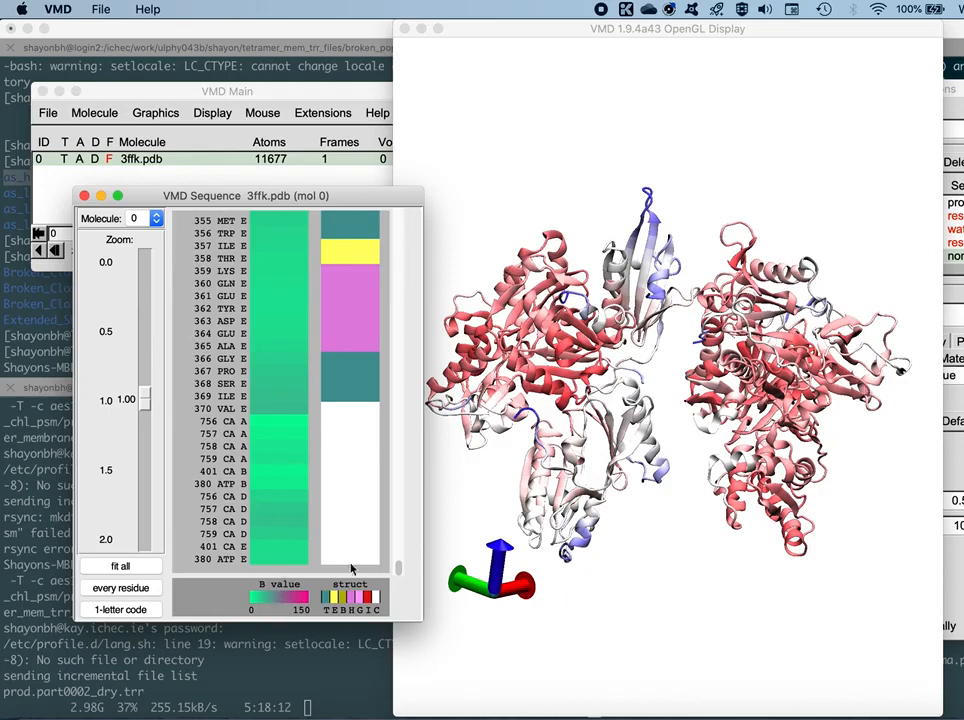
pyautogui.moveTo(396, 568); pyautogui.dragTo(401, 555)
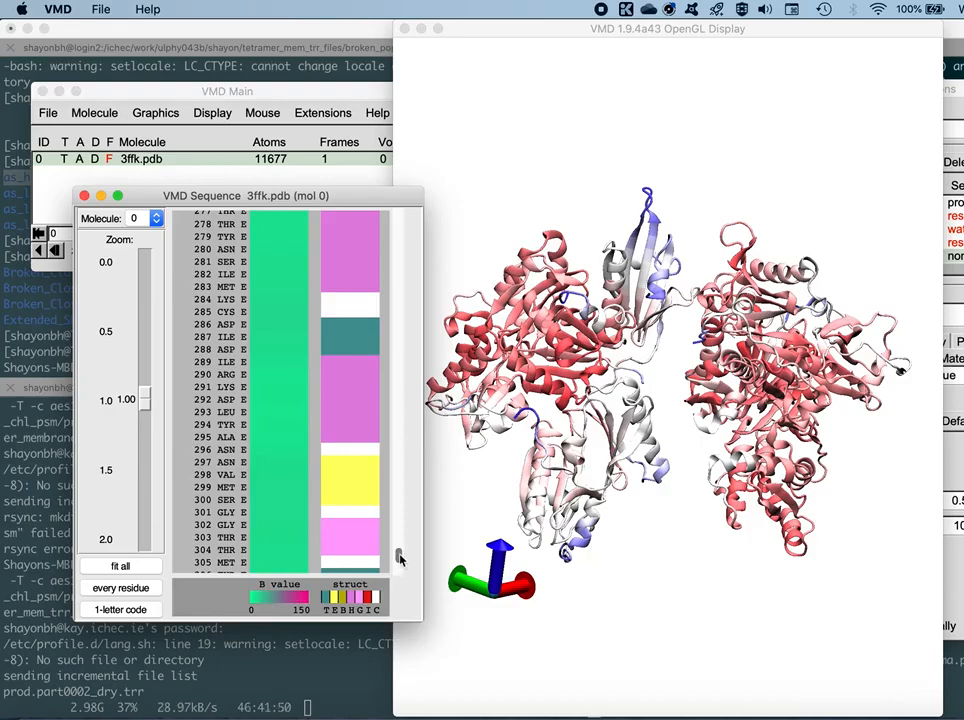
pyautogui.moveTo(400, 555); pyautogui.dragTo(397, 218)
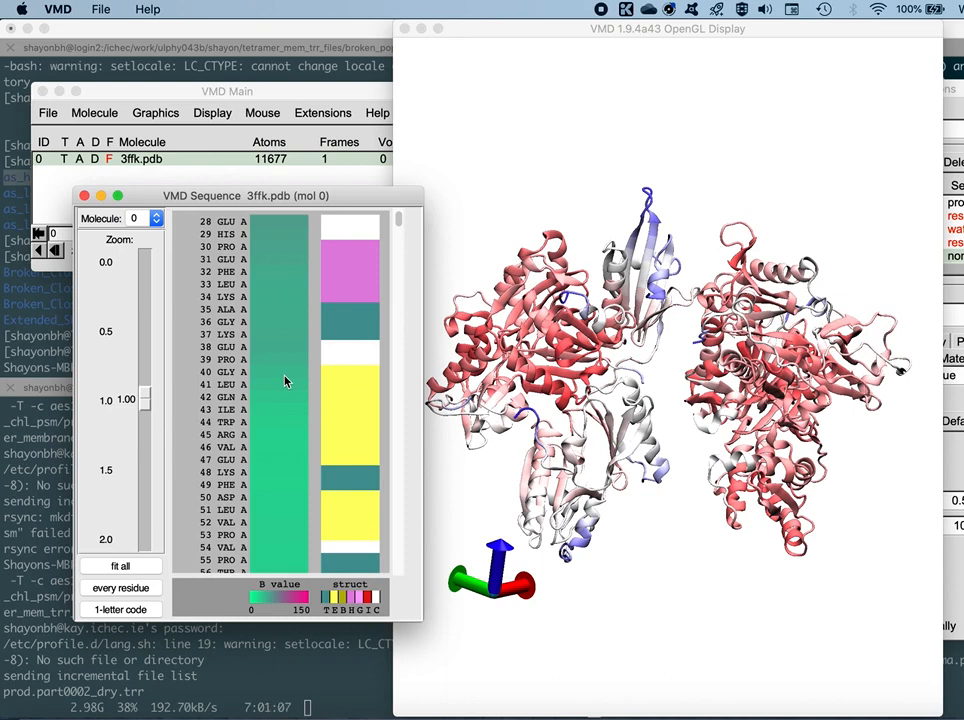
# Step: Highlight residue 28 GLU of chain A in the sequence and locate it in the rotated structure
pyautogui.click(215, 221)
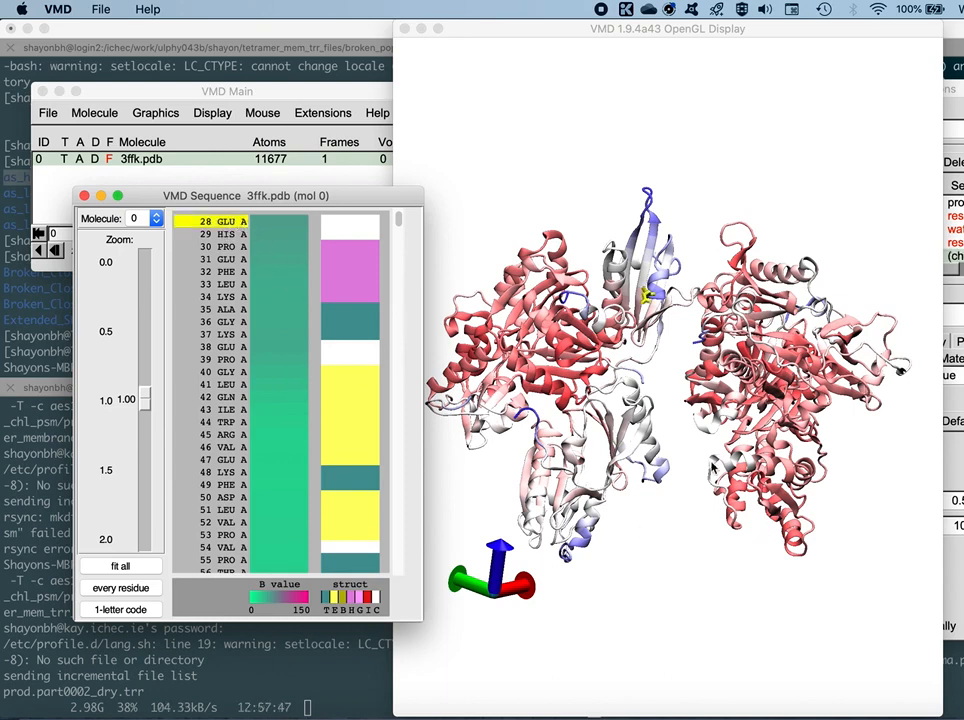
pyautogui.moveTo(660, 470); pyautogui.dragTo(691, 527)
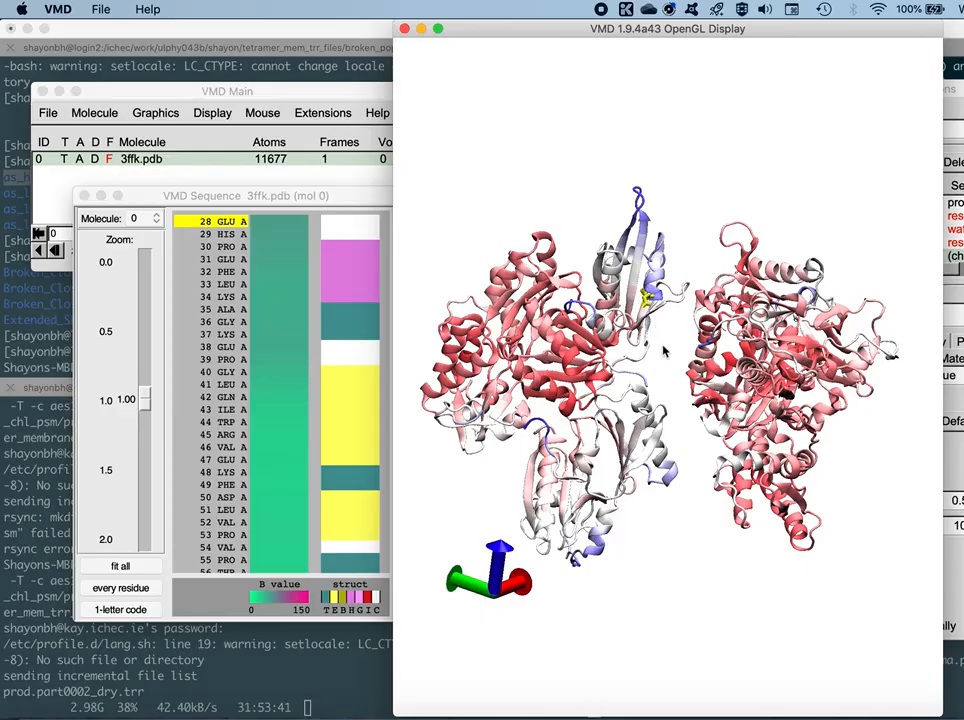
pyautogui.moveTo(663, 348); pyautogui.dragTo(672, 371)
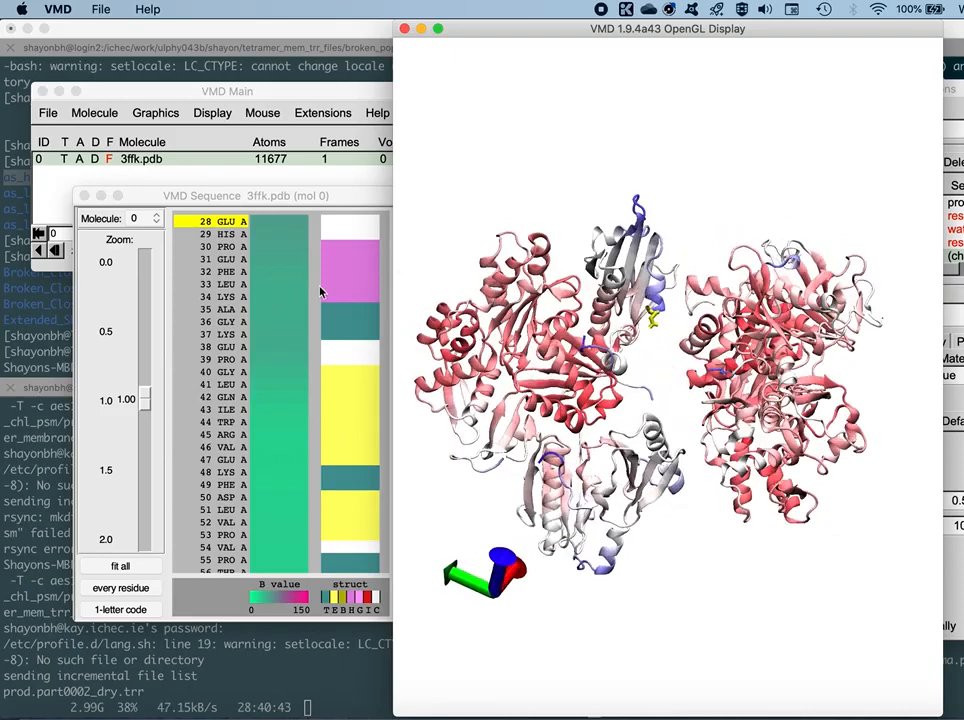
# Step: Highlight chain A residues 28 GLU through 41 LEU in the sequence and examine them up close in the structure
pyautogui.click(232, 226)
pyautogui.moveTo(232, 228); pyautogui.dragTo(243, 392)
pyautogui.click(675, 360)
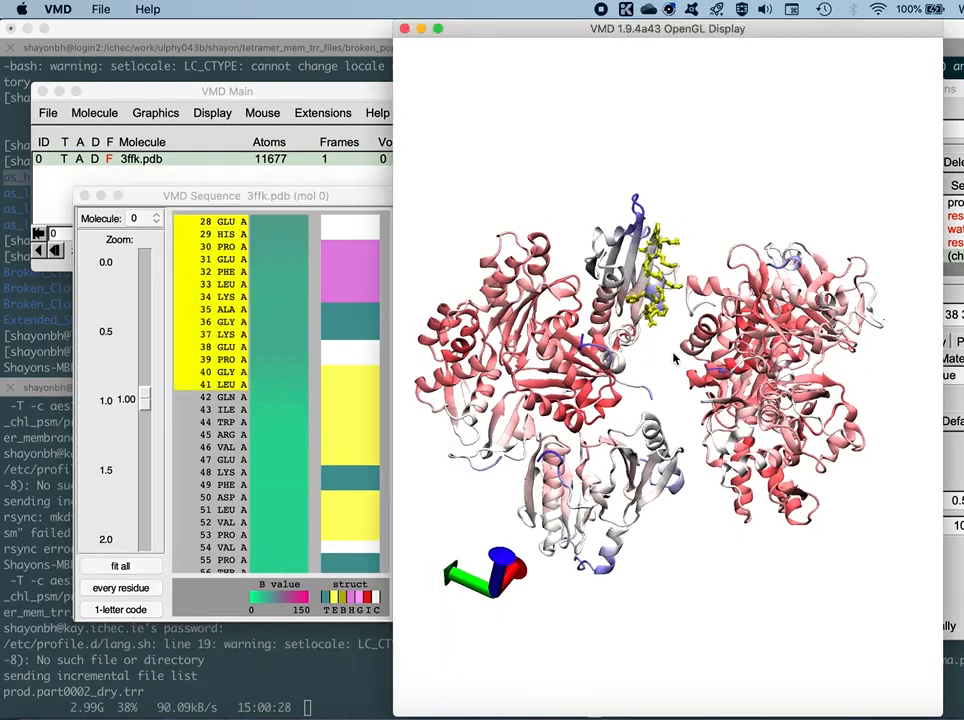
pyautogui.moveTo(675, 360); pyautogui.dragTo(650, 374)
pyautogui.scroll(2, 656, 383)
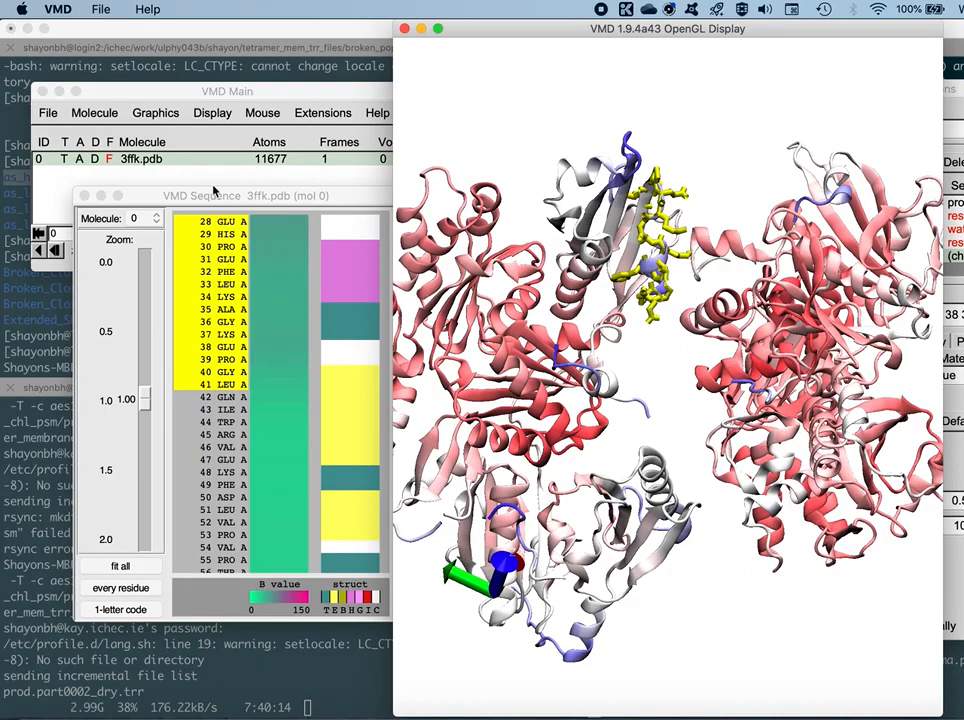
pyautogui.moveTo(258, 197); pyautogui.dragTo(217, 205)
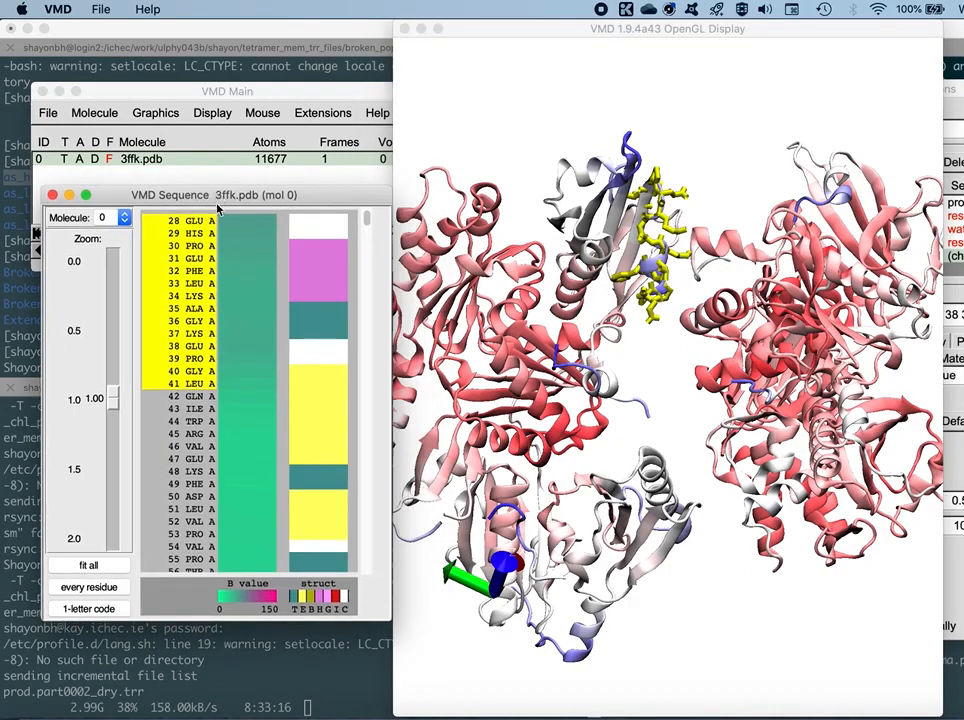
pyautogui.moveTo(674, 351)
pyautogui.mouseDown()
pyautogui.moveTo(671, 338)
pyautogui.moveTo(675, 350)
pyautogui.mouseUp()
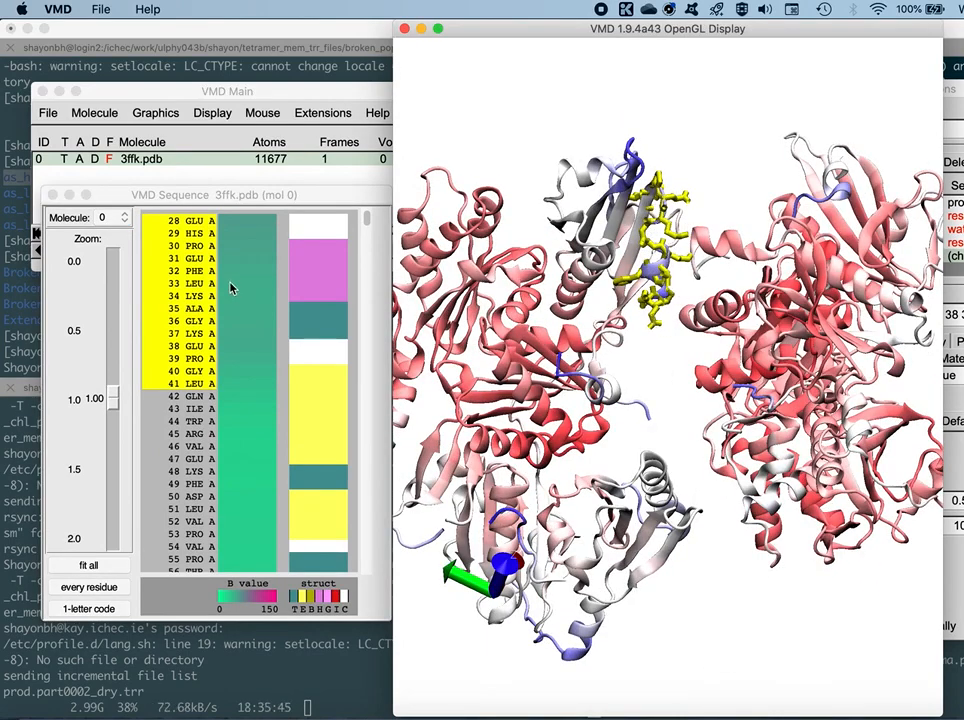
# Step: Move the Sequence window clear of the main window and highlight only residue 43 ILE of chain A
pyautogui.click(260, 183)
pyautogui.click(96, 374)
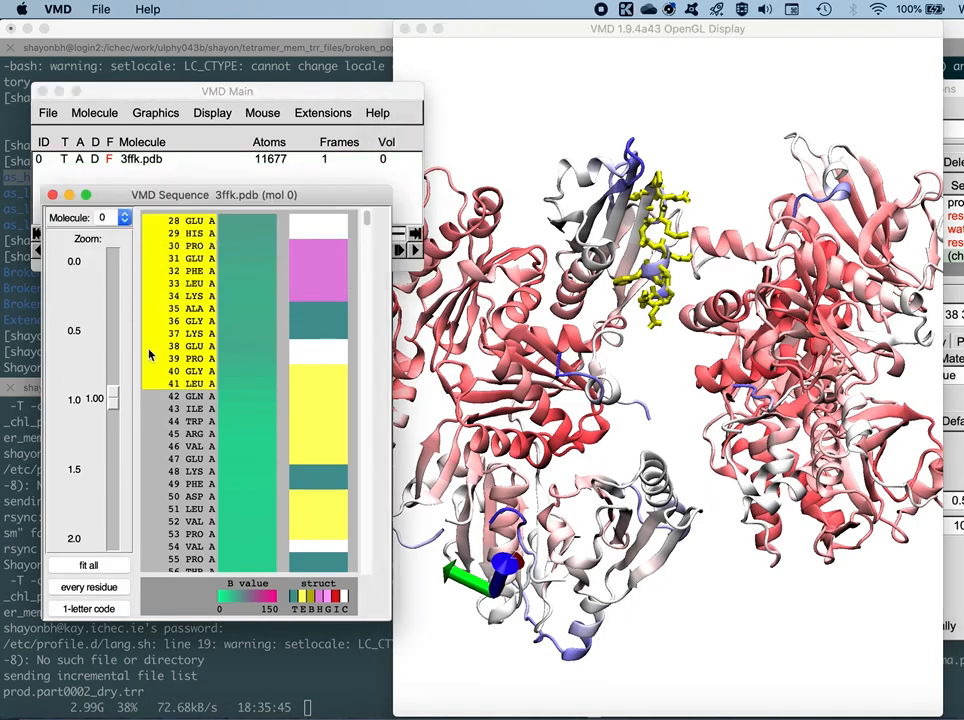
pyautogui.moveTo(150, 190); pyautogui.dragTo(123, 242)
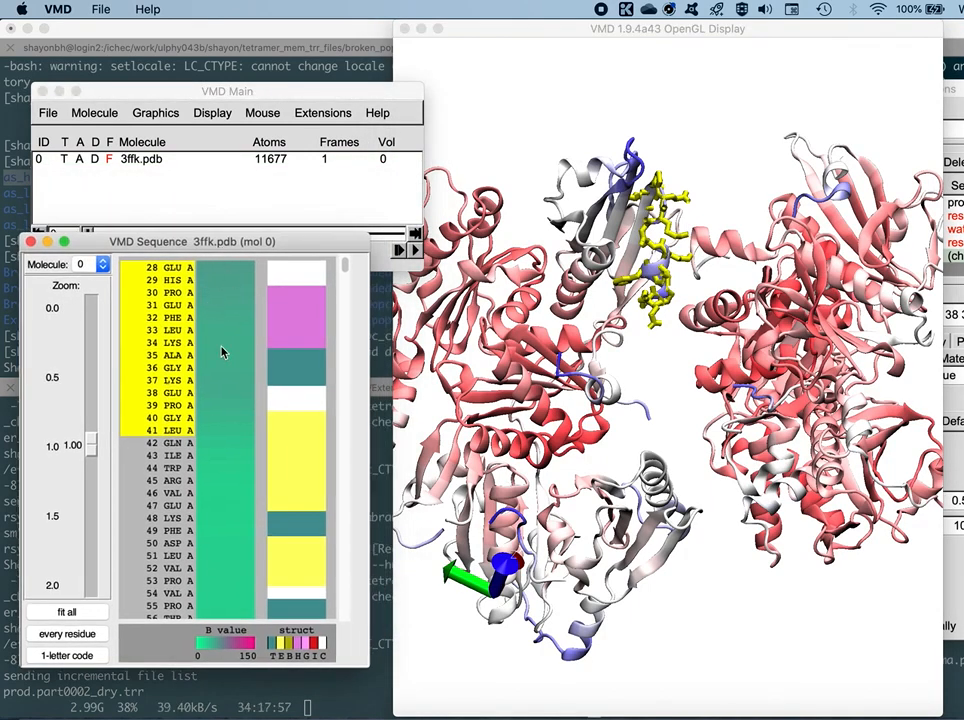
pyautogui.click(174, 455)
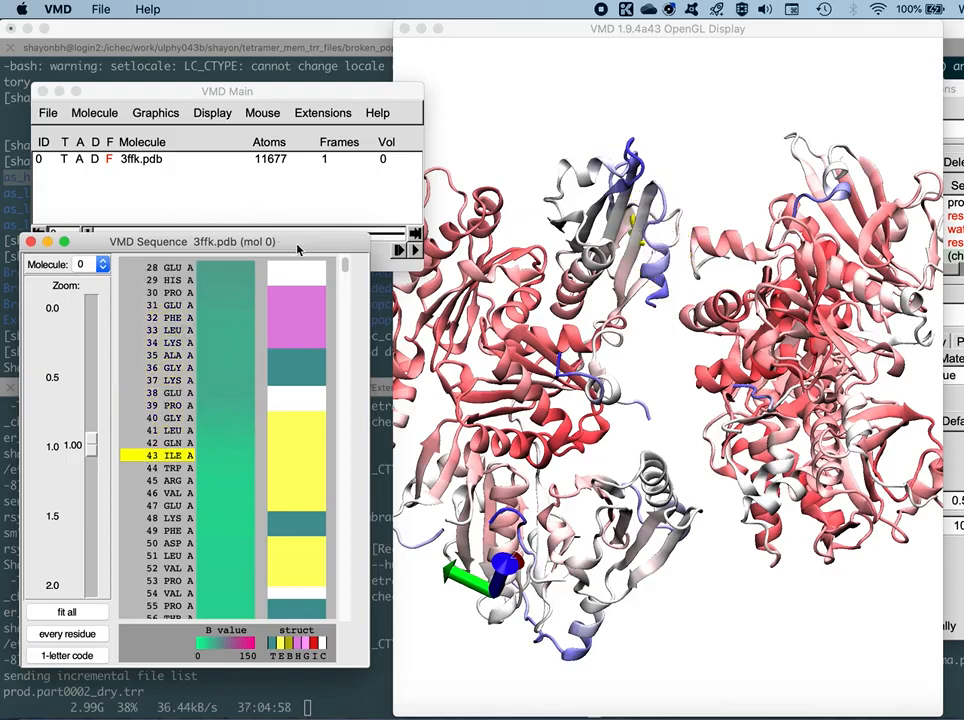
# Step: Highlight chain A residues 216 VAL through 236 GLU in the sequence and examine them in the structure from several angles
pyautogui.moveTo(301, 246); pyautogui.dragTo(366, 240)
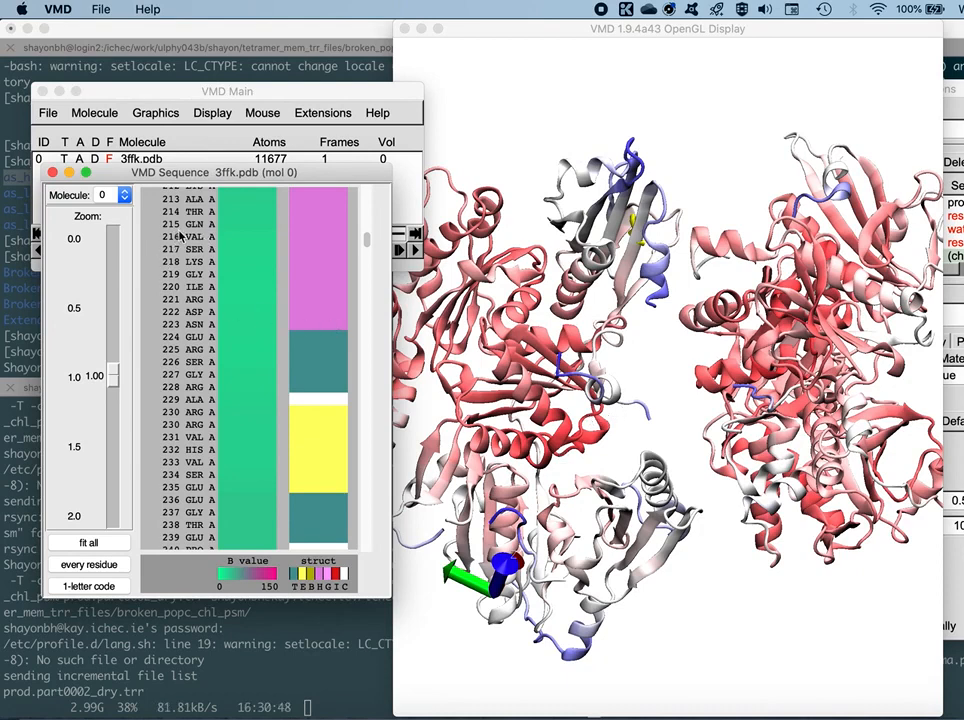
pyautogui.moveTo(190, 242); pyautogui.dragTo(200, 497)
pyautogui.click(480, 663)
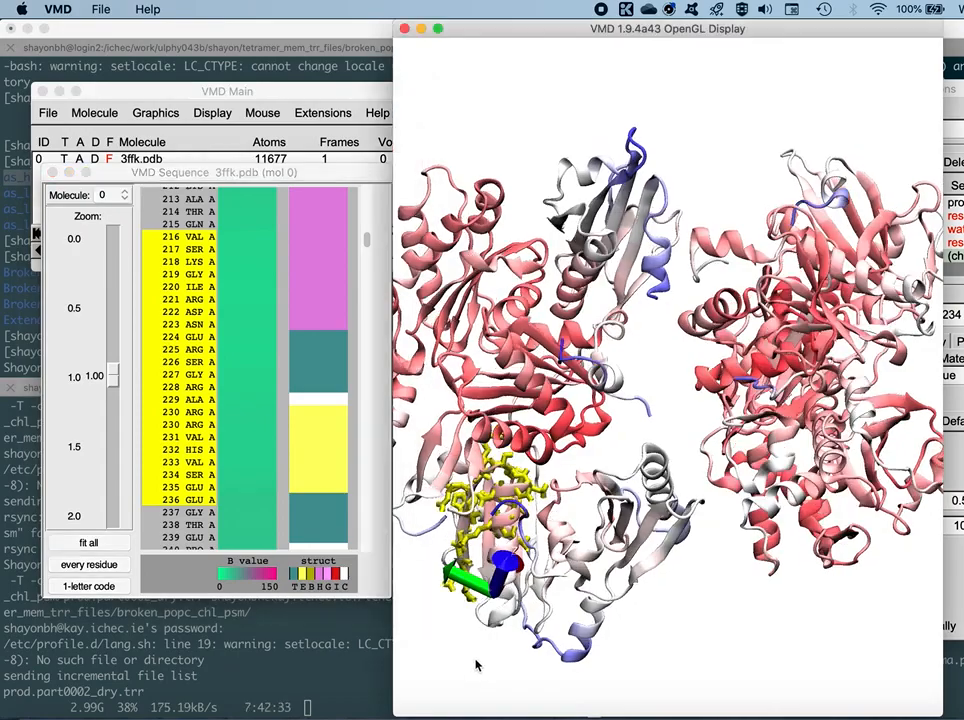
pyautogui.moveTo(476, 663); pyautogui.dragTo(506, 628)
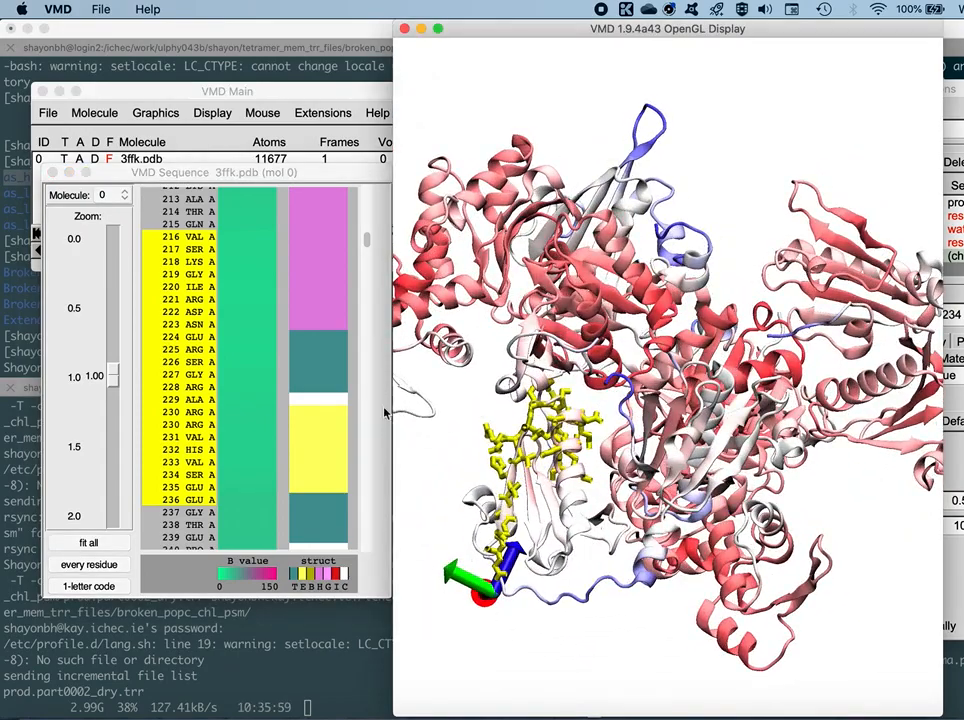
pyautogui.moveTo(222, 170); pyautogui.dragTo(223, 178)
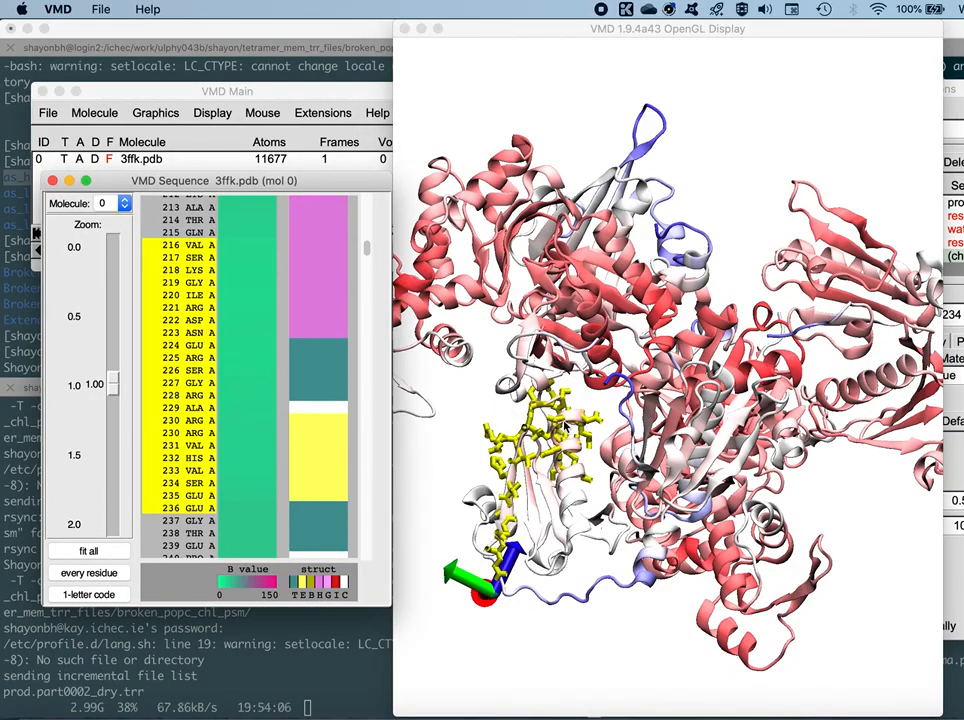
pyautogui.moveTo(572, 646); pyautogui.dragTo(602, 661)
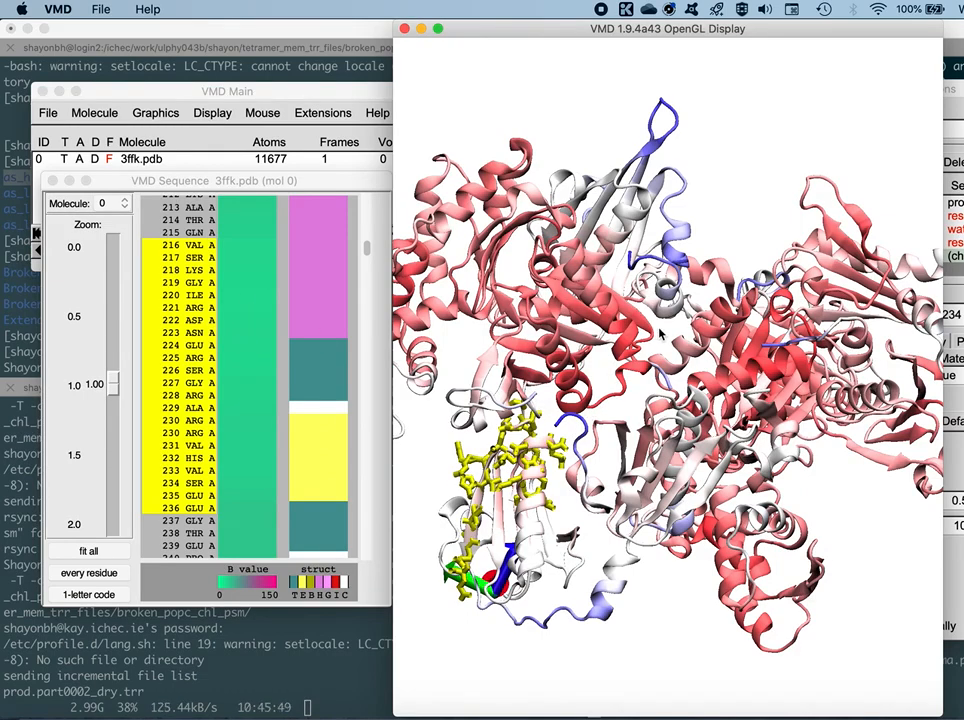
pyautogui.moveTo(660, 333); pyautogui.dragTo(700, 335)
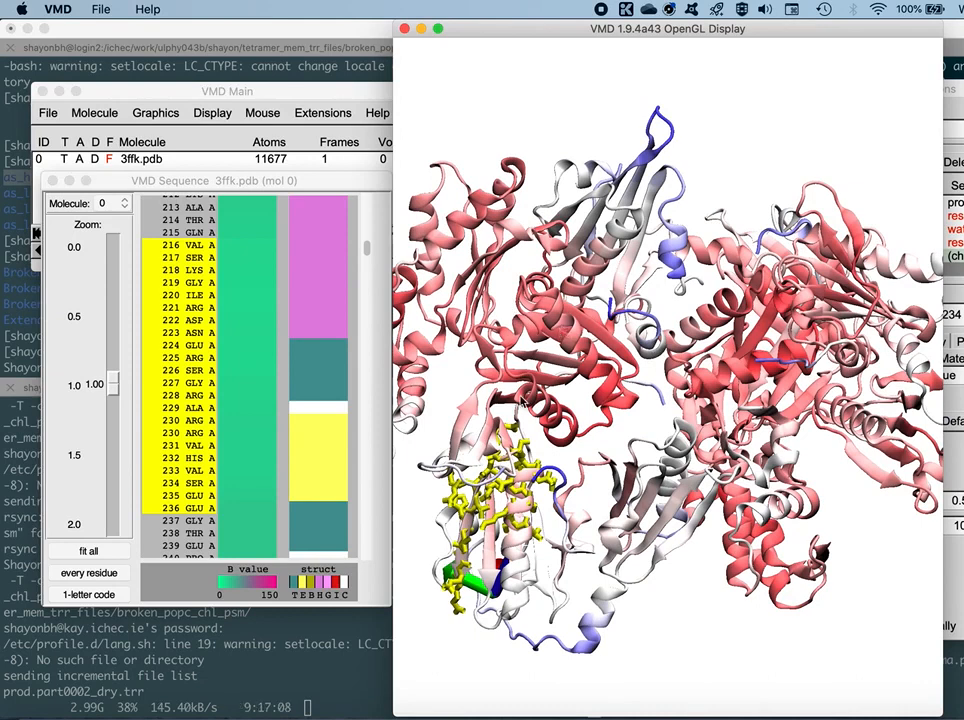
# Step: Browse further down chain A's residue list to the region around residues 274 to 301
pyautogui.click(291, 184)
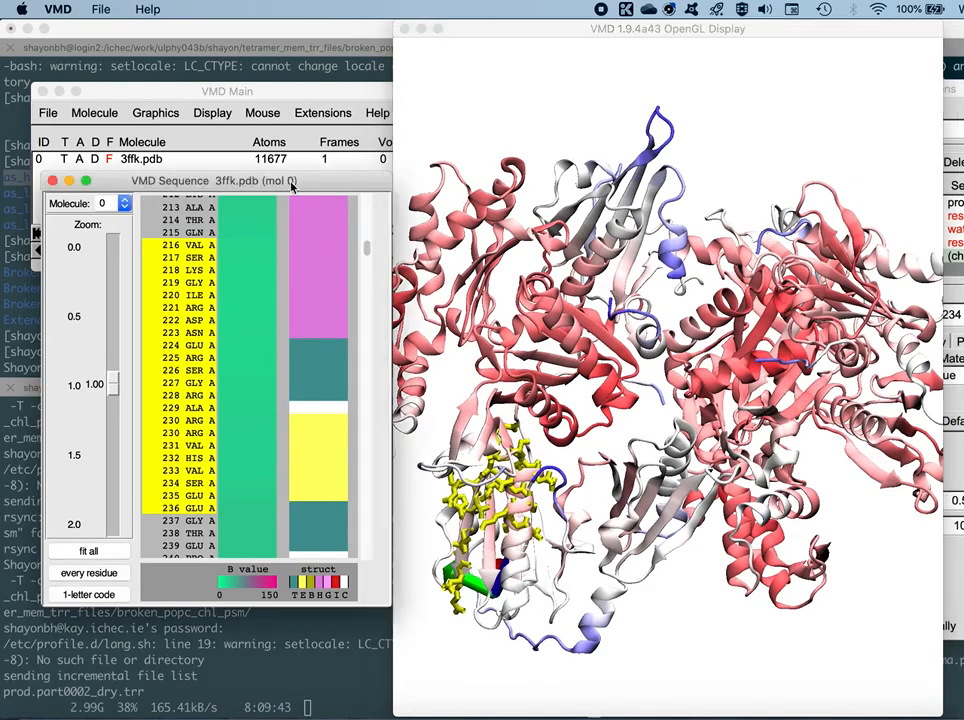
pyautogui.moveTo(291, 184); pyautogui.dragTo(292, 176)
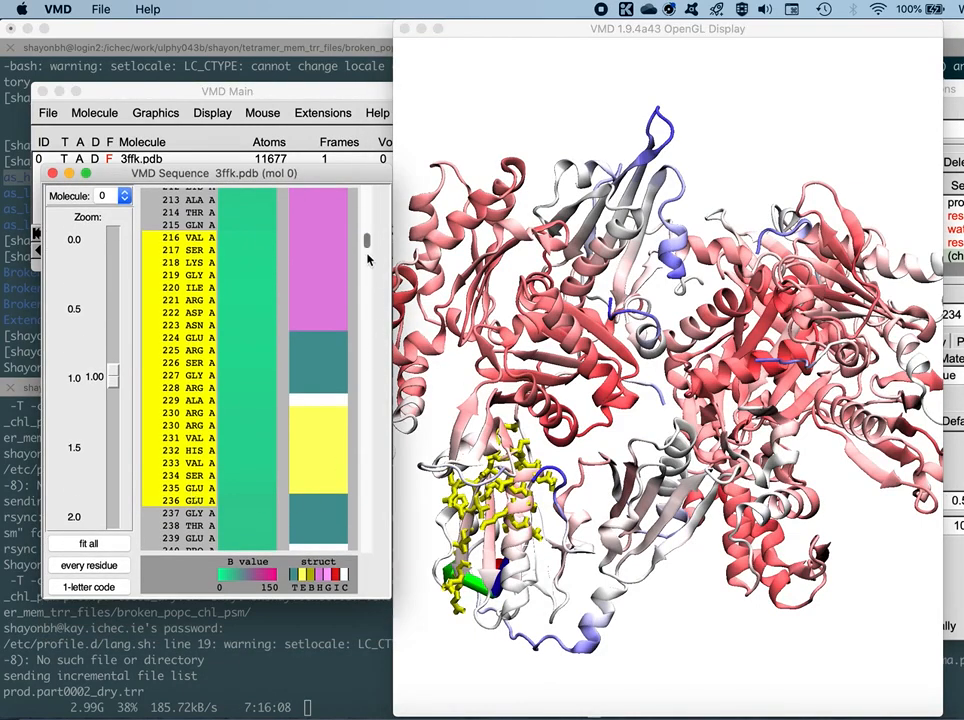
pyautogui.moveTo(367, 247); pyautogui.dragTo(366, 262)
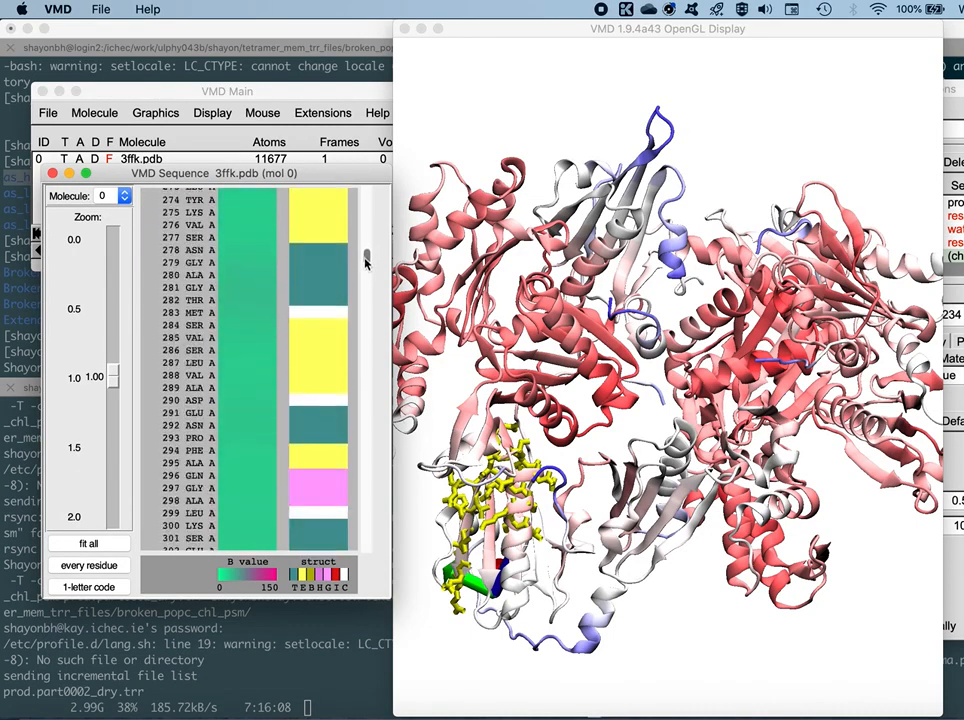